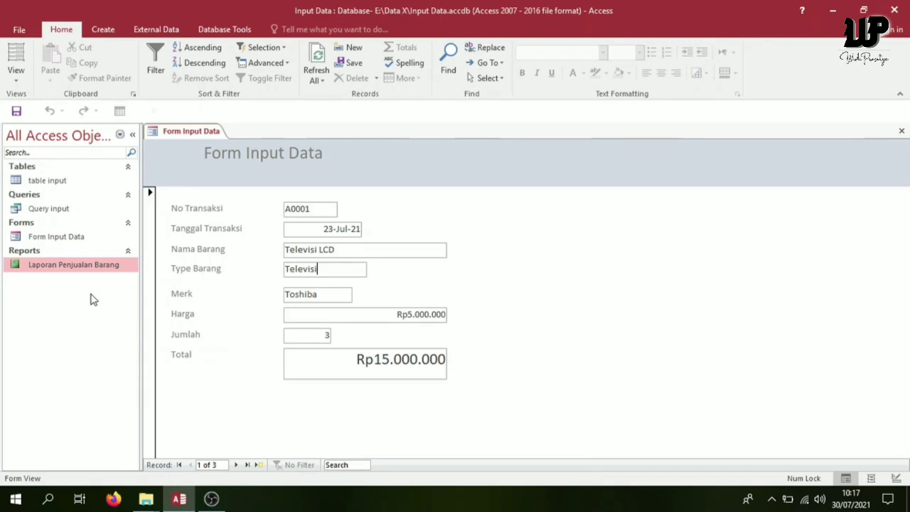
Open the Laporan Penjualan Barang report.
click(42, 269)
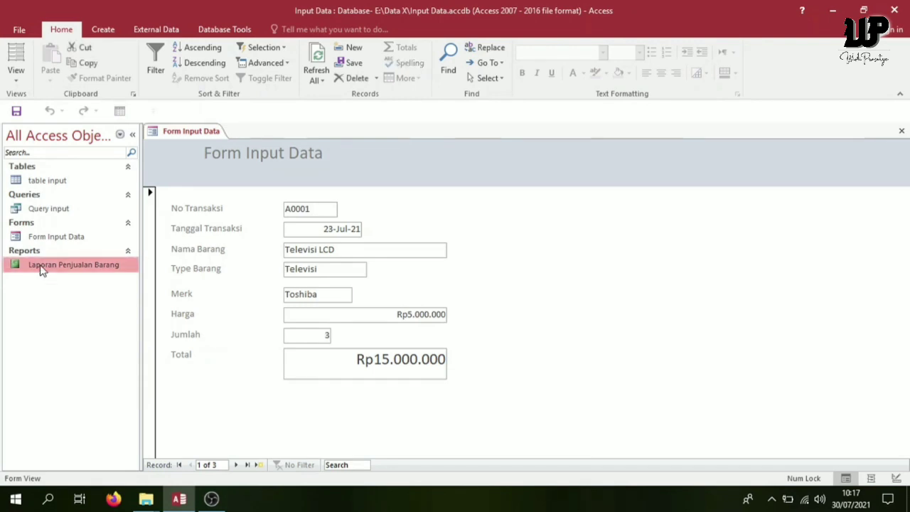
double_click(41, 269)
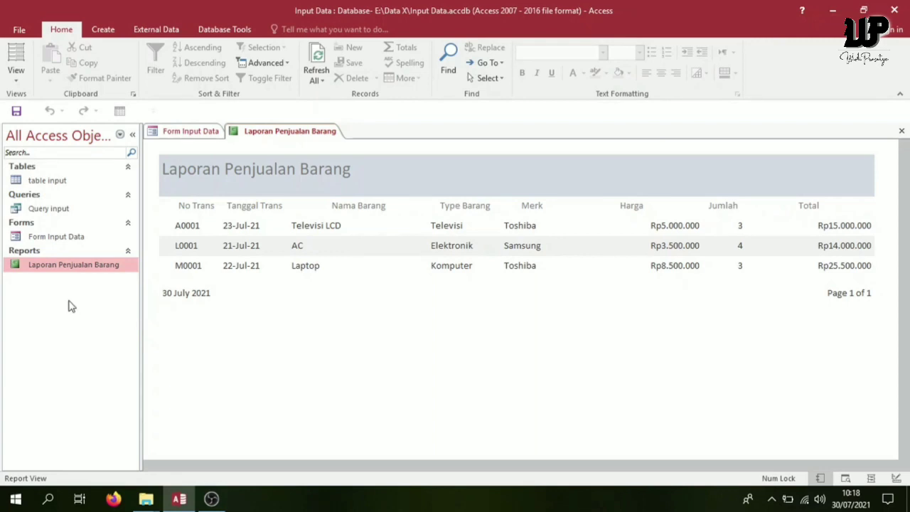
Start the Report Wizard on Query input and include the fields no_trans, tgl_trans, nama_barang, hrg, jml and total.
click(104, 32)
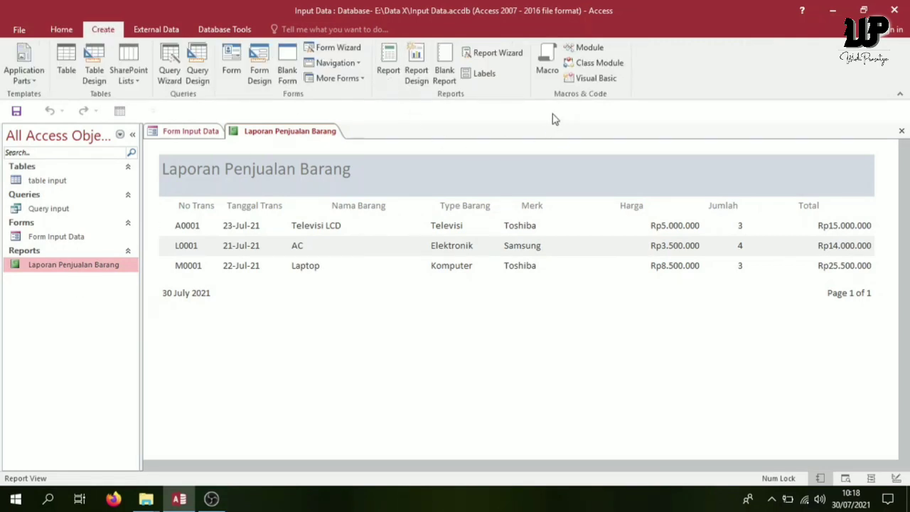
click(493, 54)
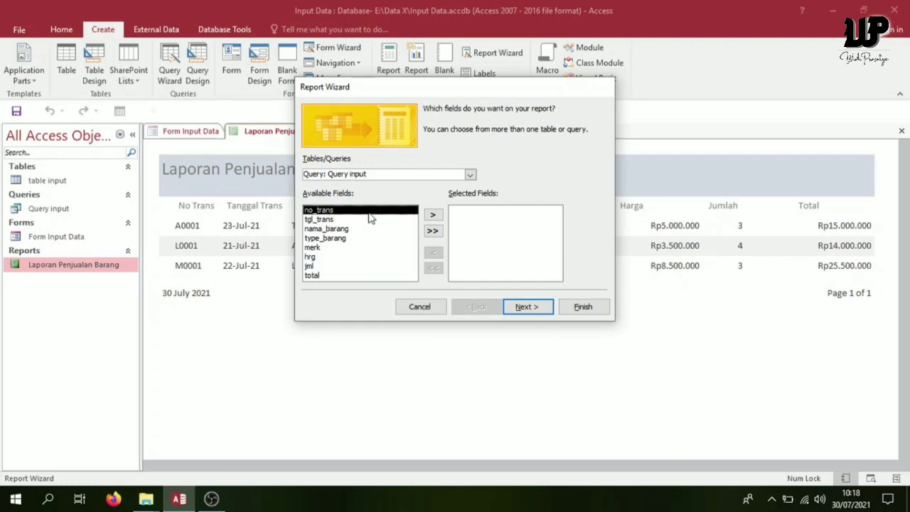
click(432, 214)
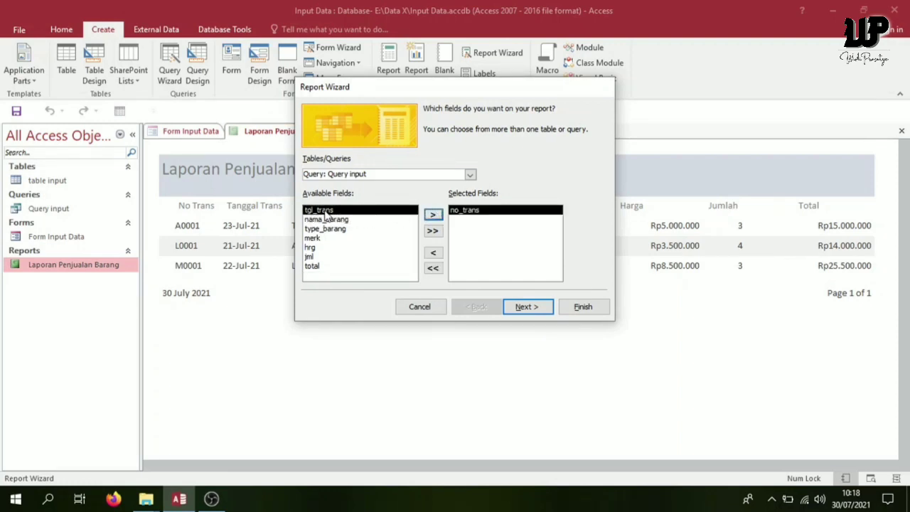
click(432, 214)
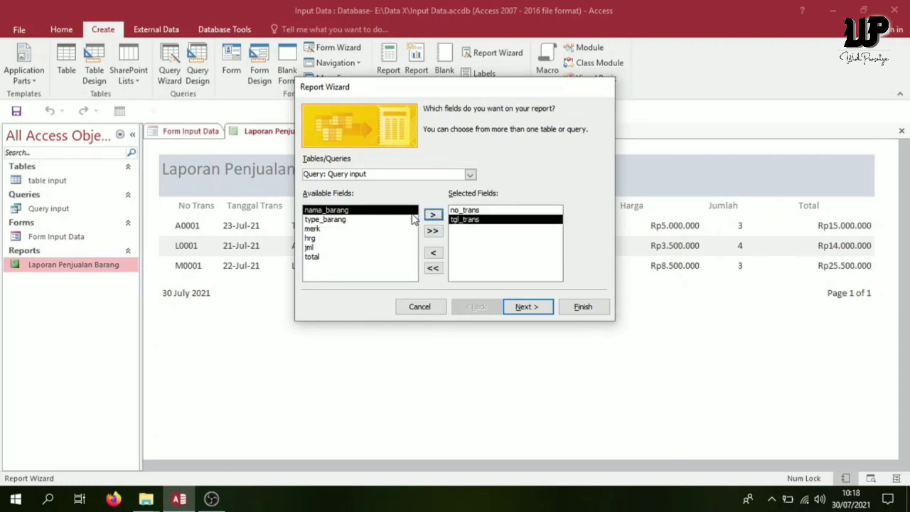
click(347, 211)
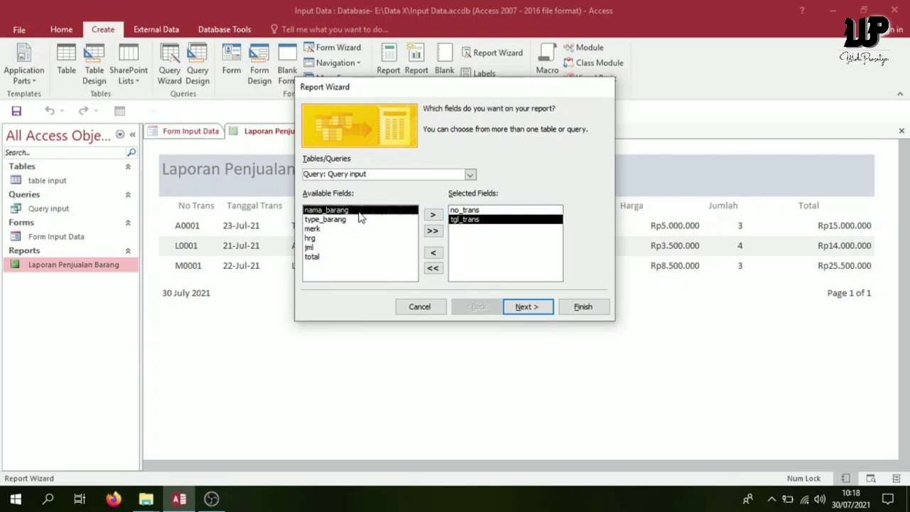
click(432, 214)
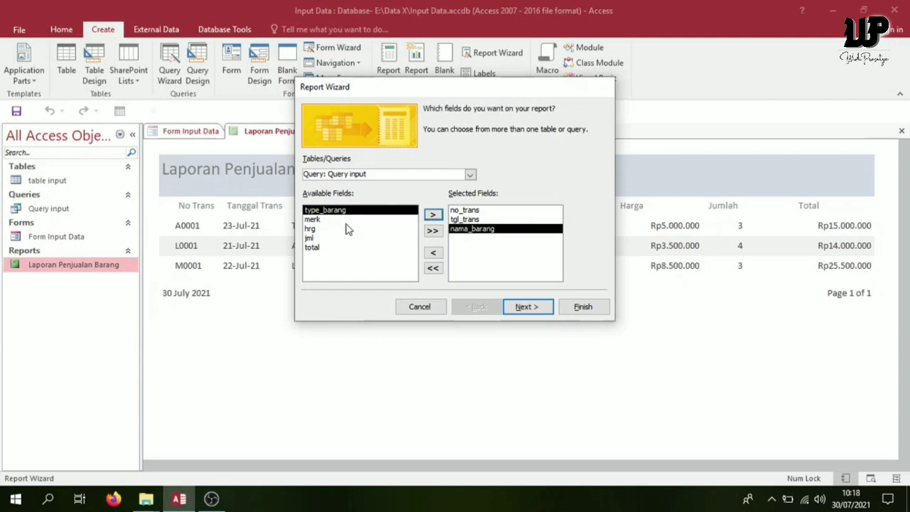
click(310, 229)
click(432, 215)
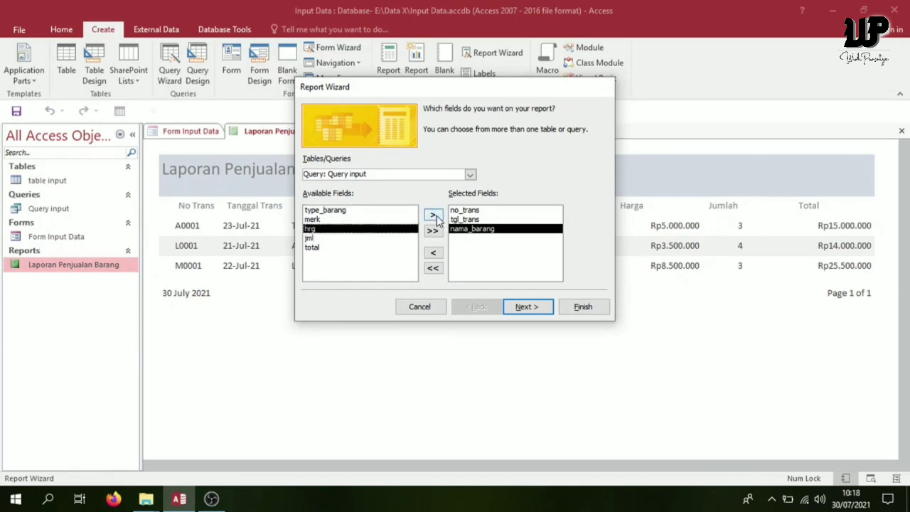
click(314, 228)
click(433, 215)
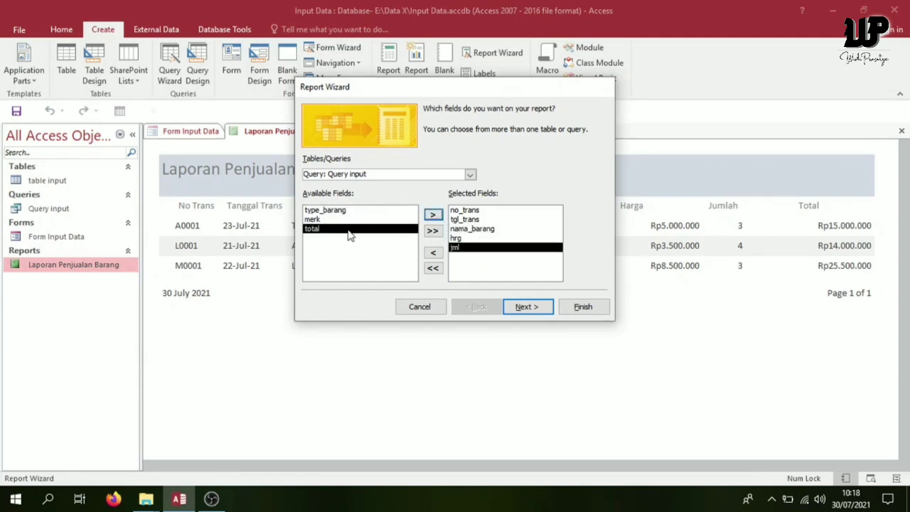
click(433, 215)
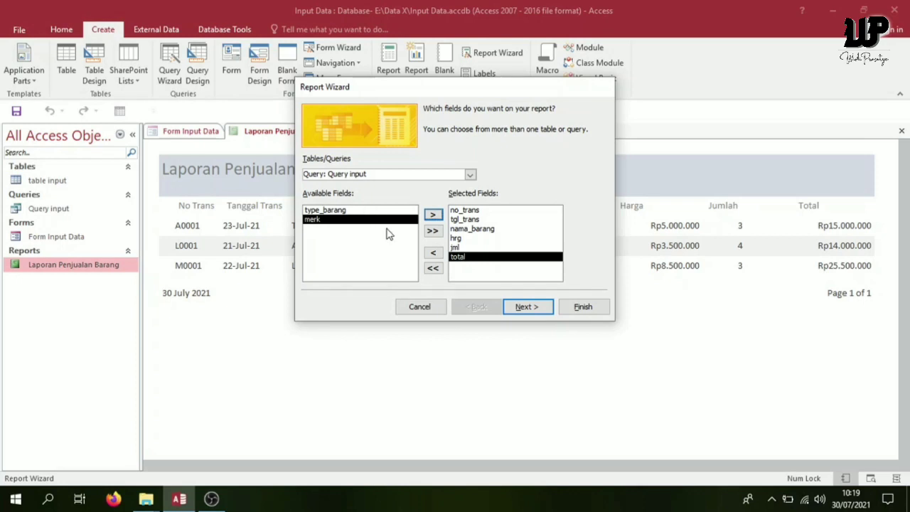
click(532, 307)
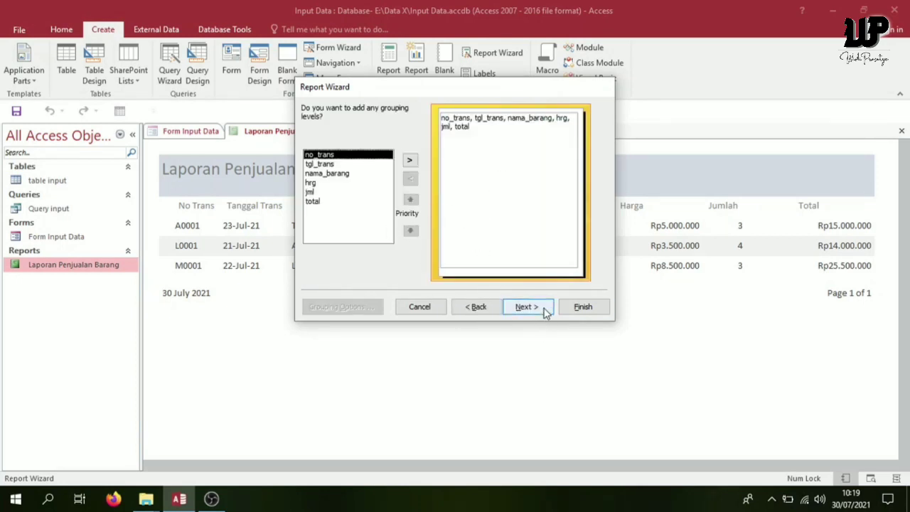
Leave the new report without grouping levels and set its first sort field to (None).
click(544, 311)
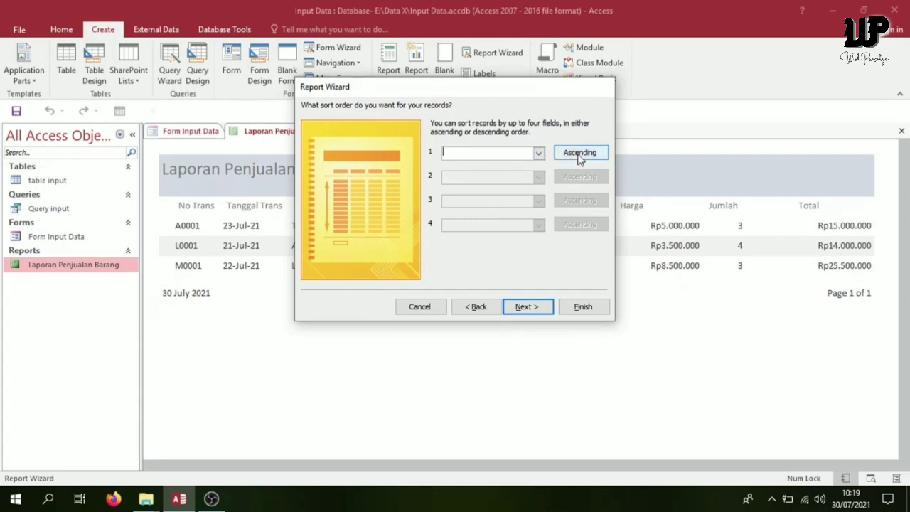
click(539, 154)
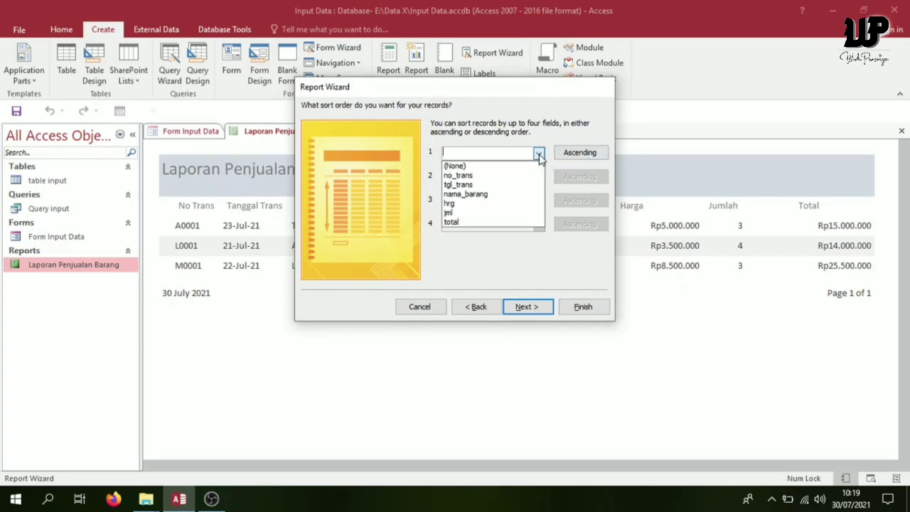
click(469, 166)
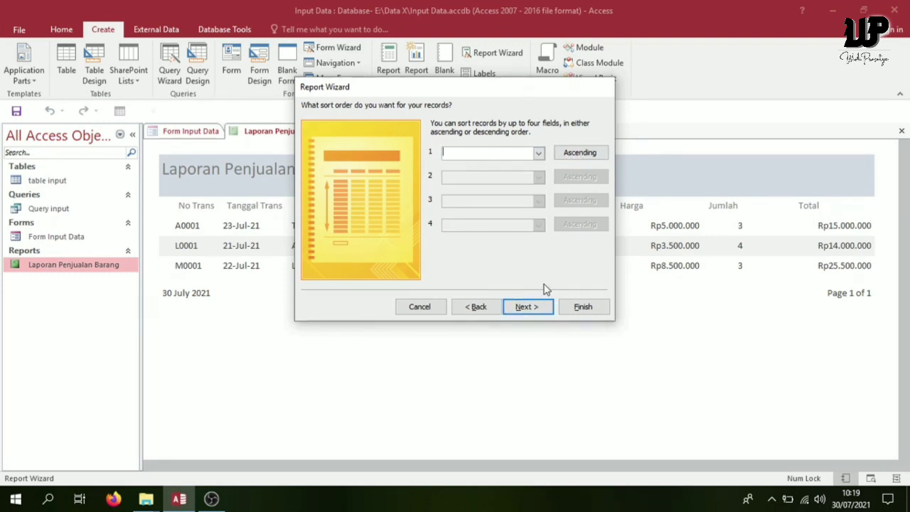
click(532, 312)
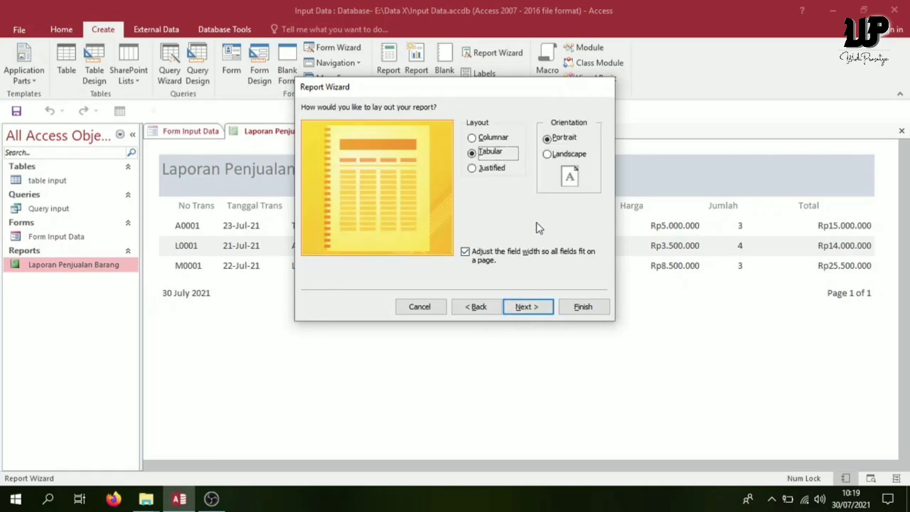
Use the tabular layout in portrait orientation, title the report Laporan Rekap Penjualan and generate its preview.
click(553, 159)
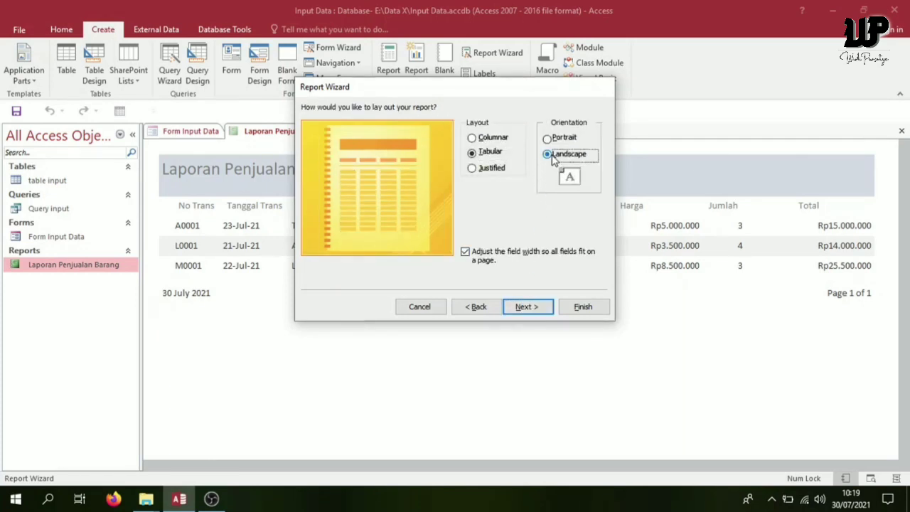
click(554, 142)
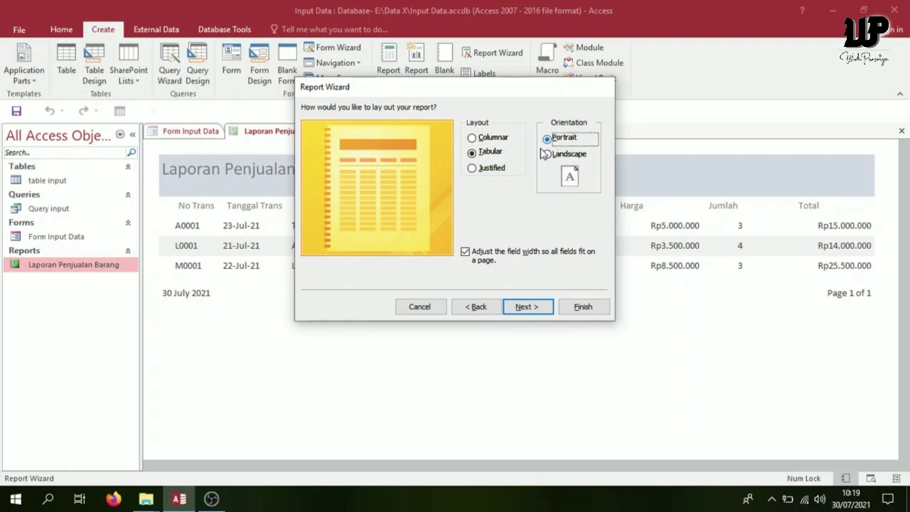
click(527, 307)
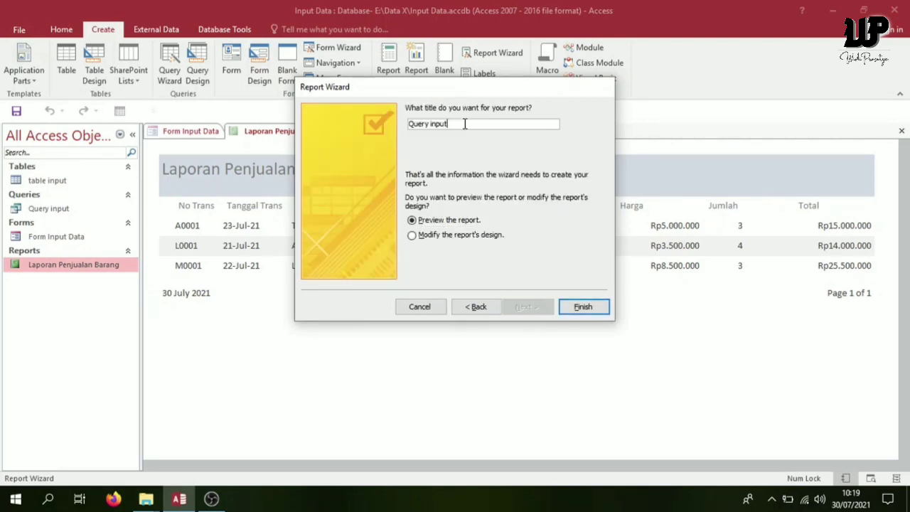
text(Laporan Rekap Penjualan)
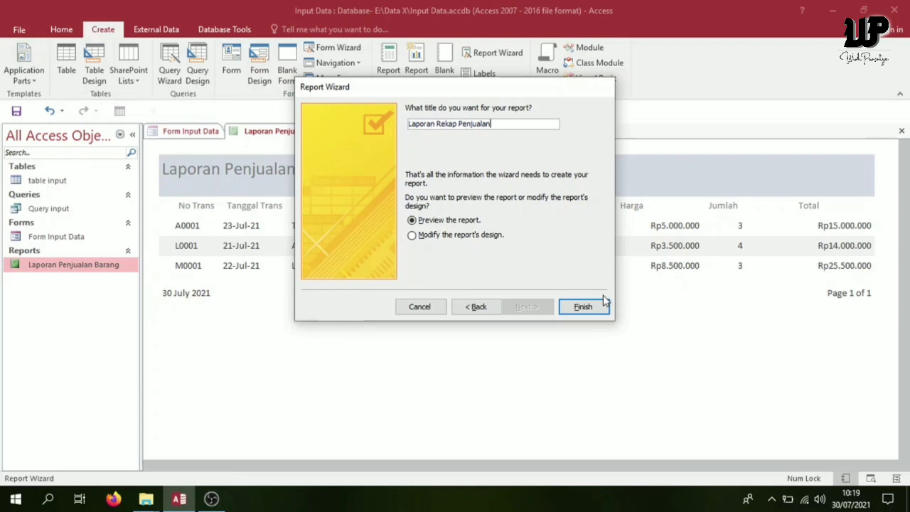
click(581, 306)
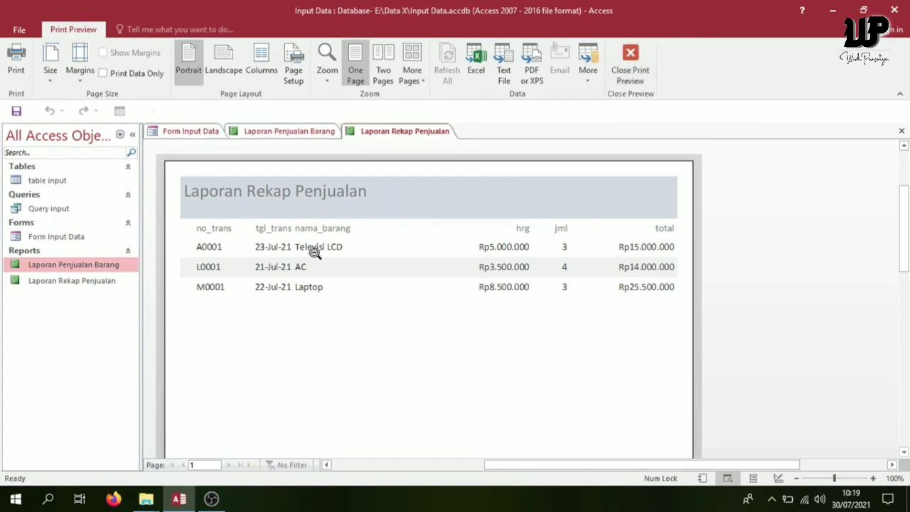
Leave the print preview for the report design and widen the report to about 20.4 cm.
click(630, 64)
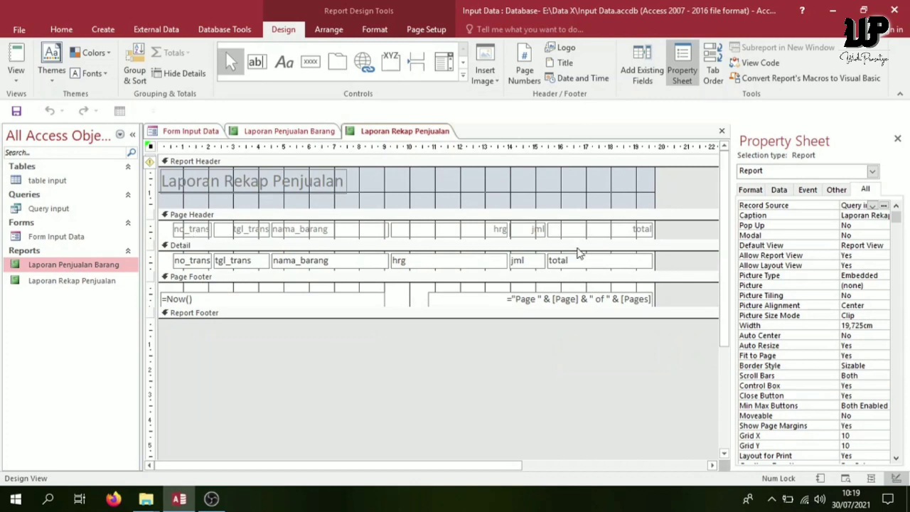
drag(655, 229, 670, 228)
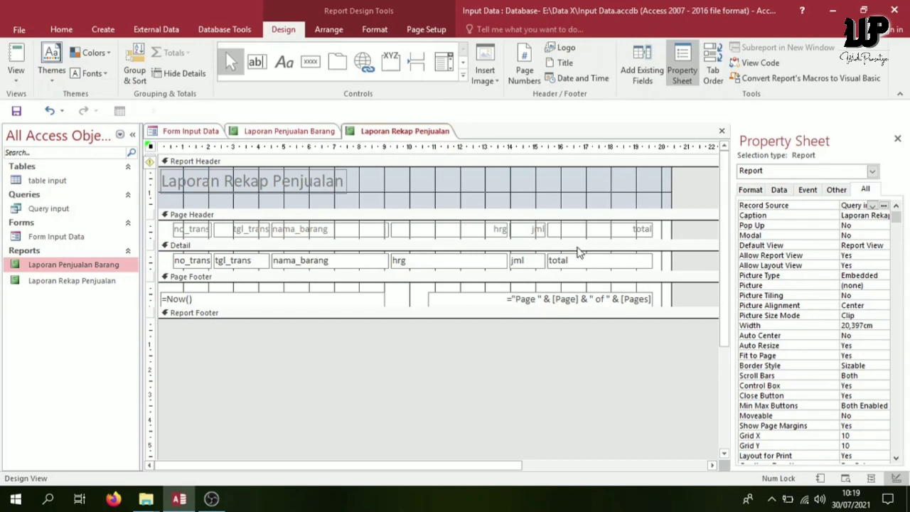
click(449, 232)
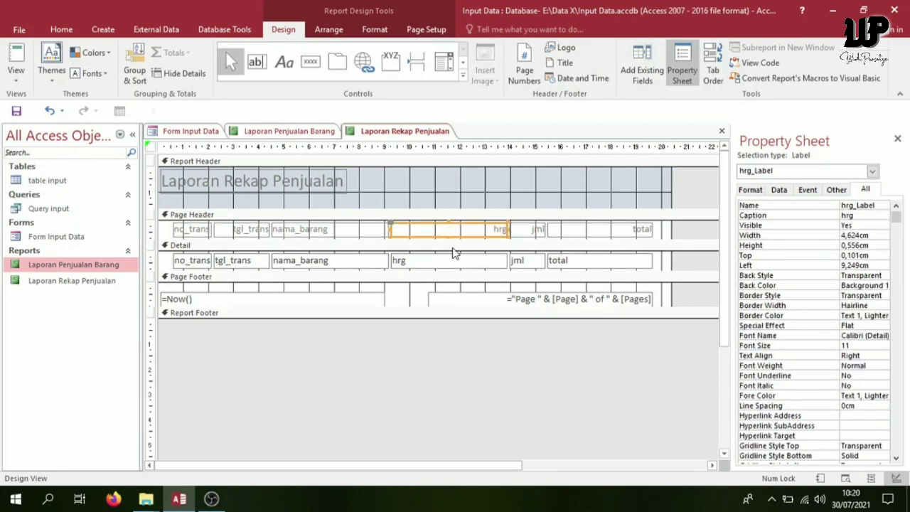
shift+click(454, 265)
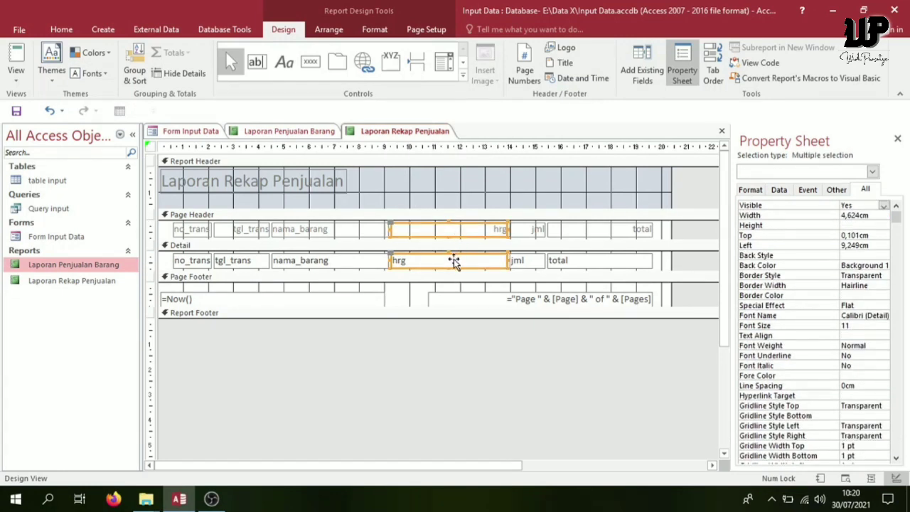
click(457, 221)
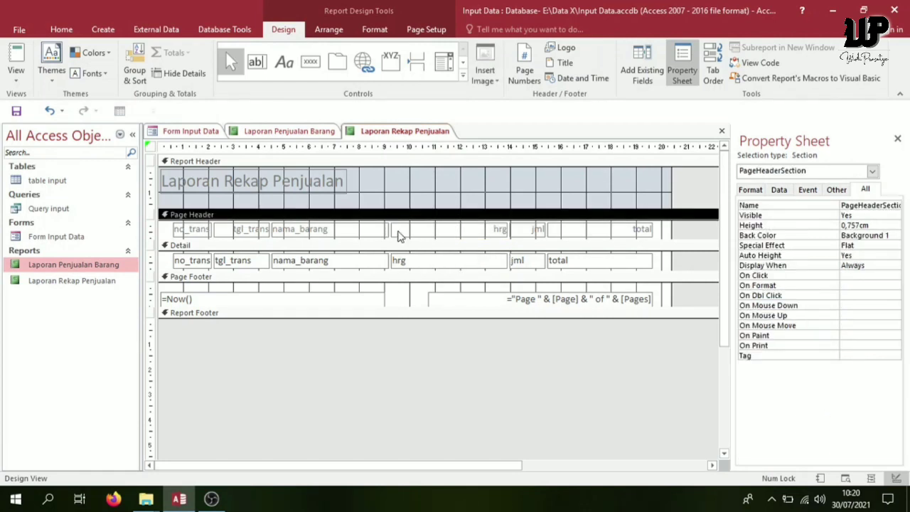
Narrow the hrg header label and its detail field together to about 3.46 cm.
click(429, 230)
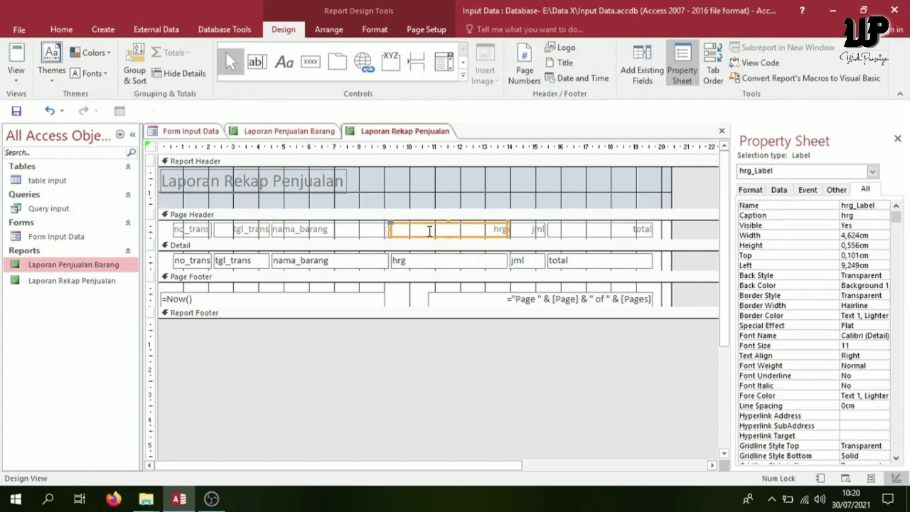
shift+click(444, 263)
drag(507, 260, 477, 265)
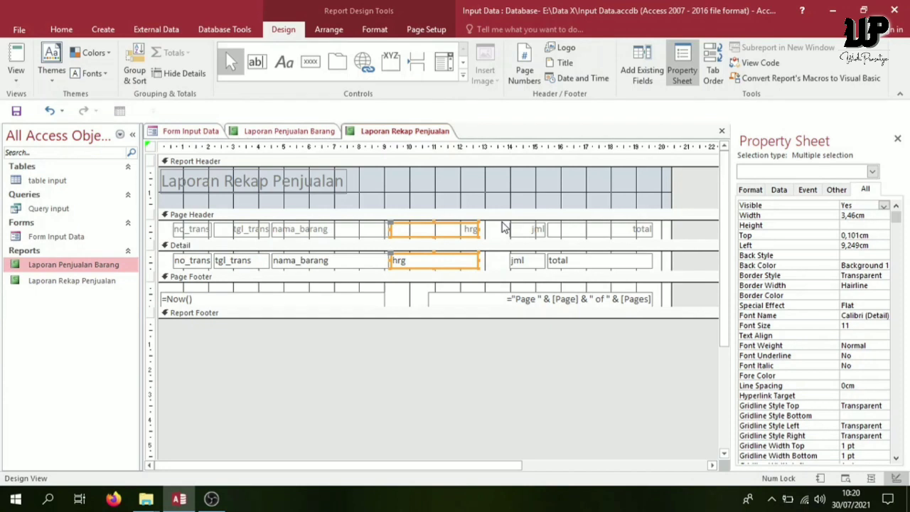
Move the jml and total header labels and detail fields together left, closer to the hrg column.
drag(501, 227, 597, 237)
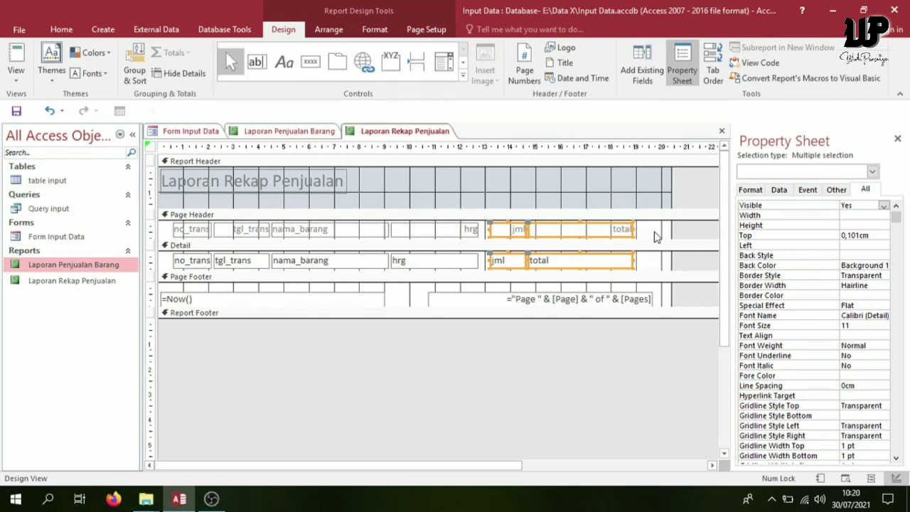
click(656, 235)
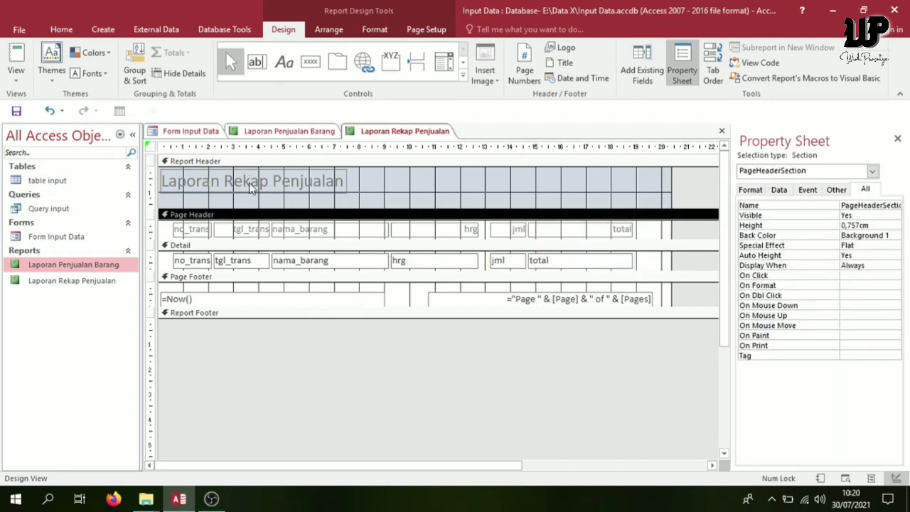
Change the no_trans label in the page header to No Transaksi.
click(207, 234)
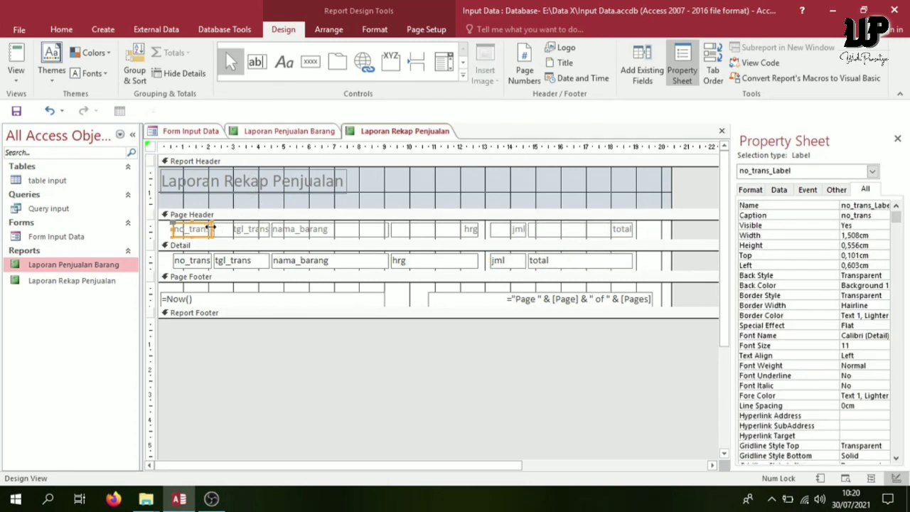
click(184, 229)
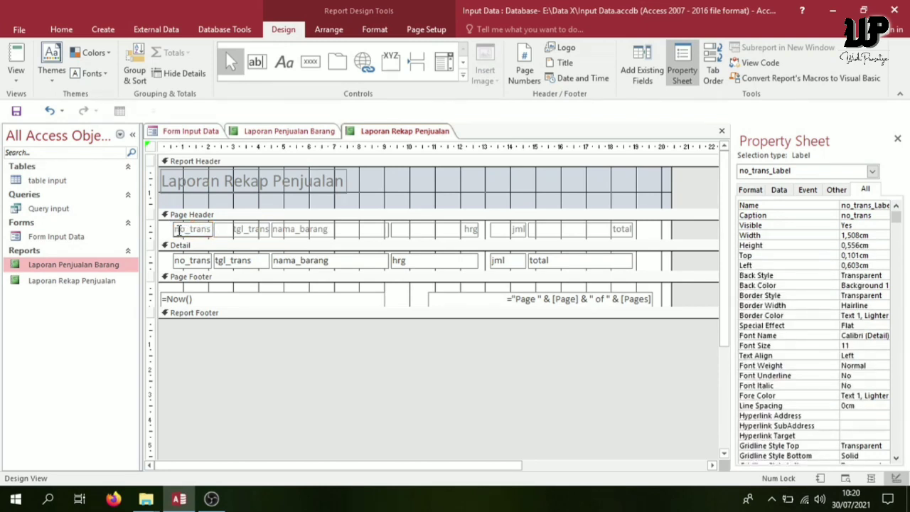
drag(175, 229, 212, 231)
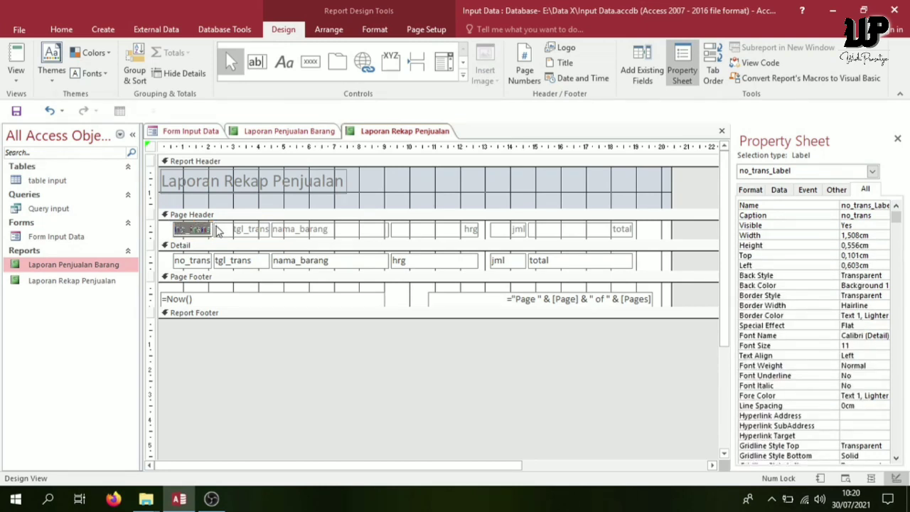
text(No Transa)
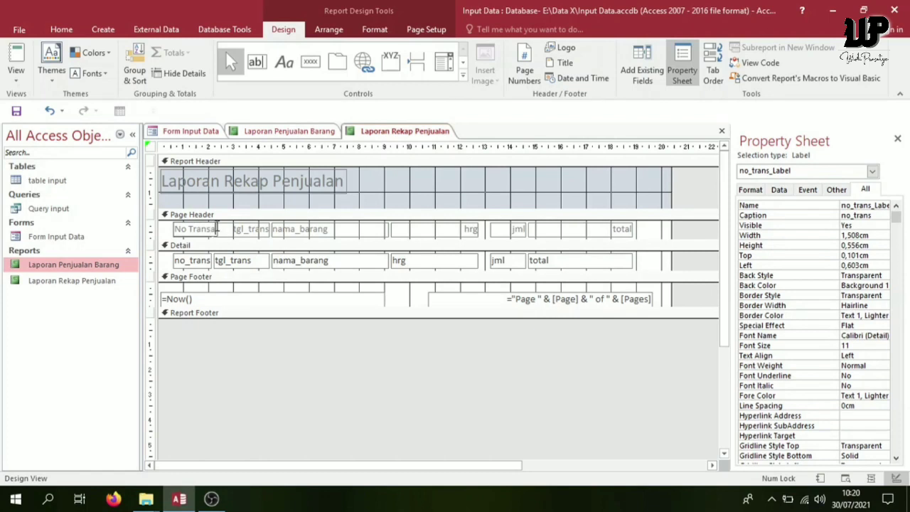
text(ksi)
click(278, 229)
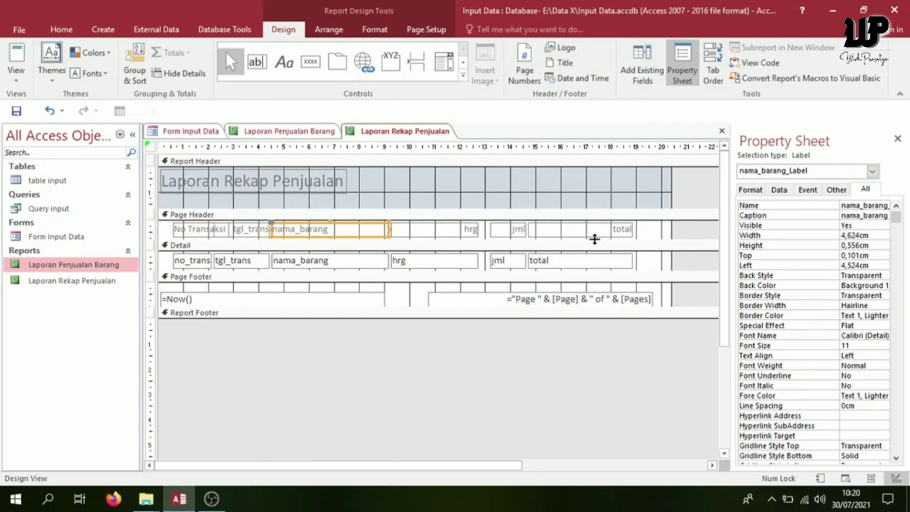
Shift the tgl_trans through total labels and detail fields right, and widen the no_trans detail field to match its No Transaksi label.
drag(647, 222, 238, 277)
drag(579, 235, 612, 235)
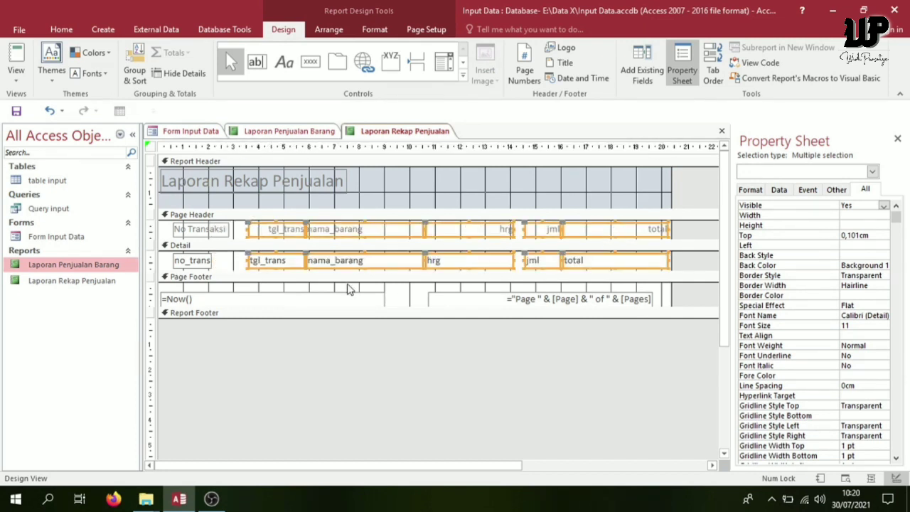
click(196, 265)
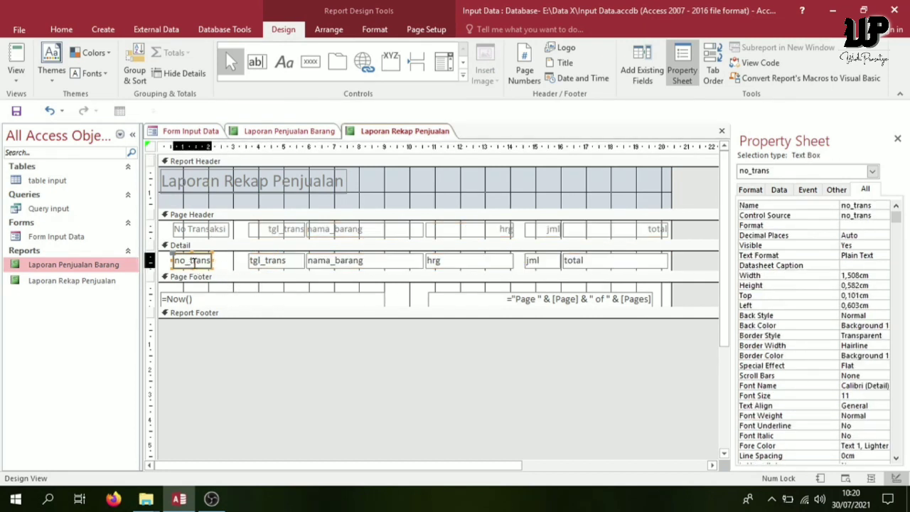
drag(212, 261, 249, 268)
Move the tgl_trans label and detail field to about 3.2 cm from the left edge and change the label to Tgl Transaksi.
drag(271, 233, 260, 234)
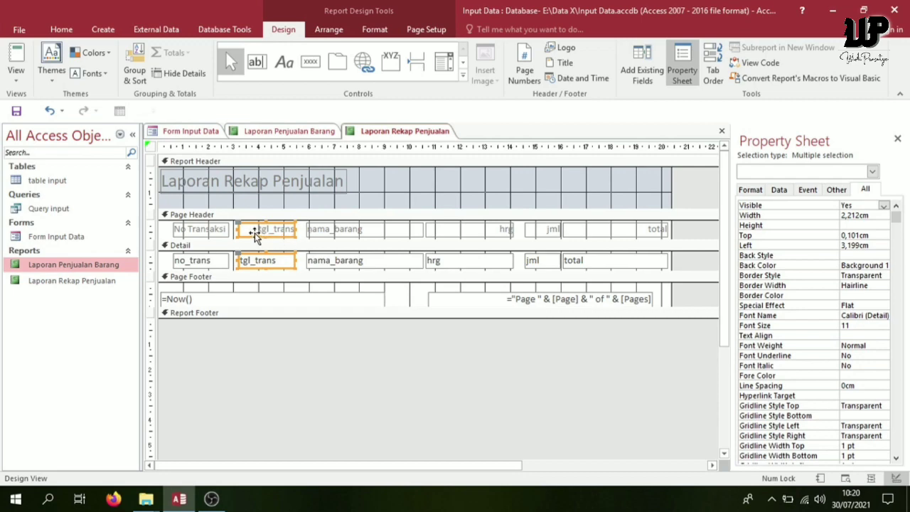
click(260, 245)
click(257, 234)
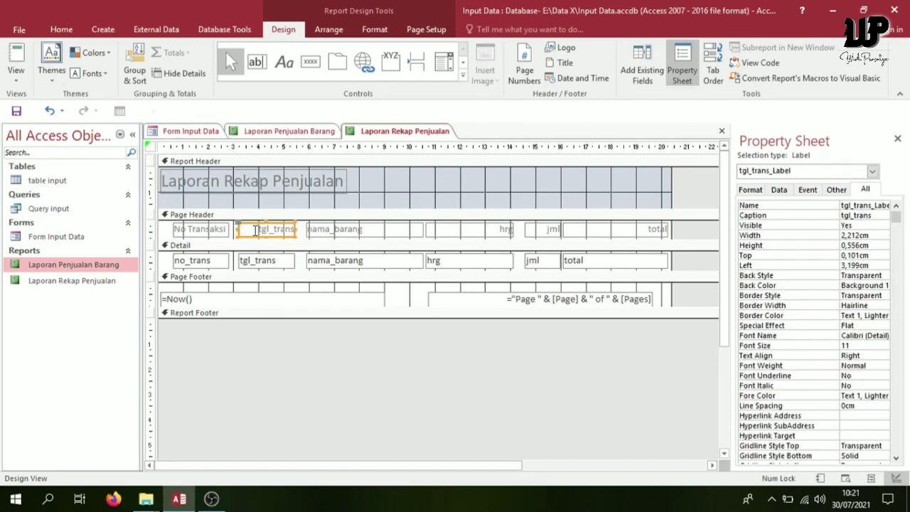
drag(257, 230, 302, 231)
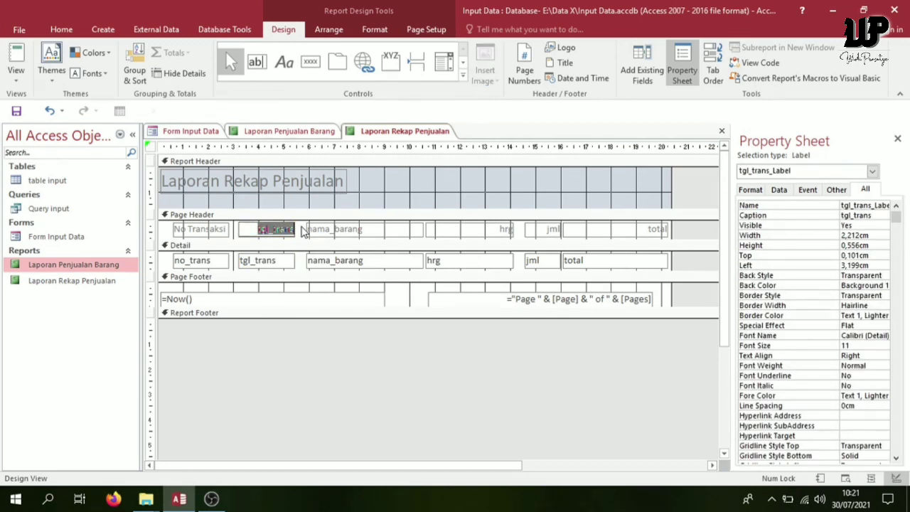
text(TG)
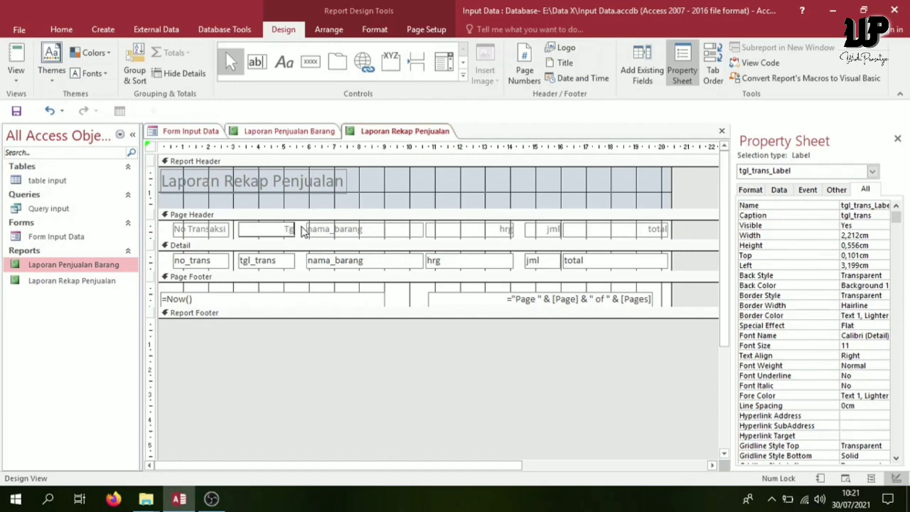
text(l Transaksi)
Change the nama_barang label in the page header to Nama Barang.
click(376, 236)
click(376, 229)
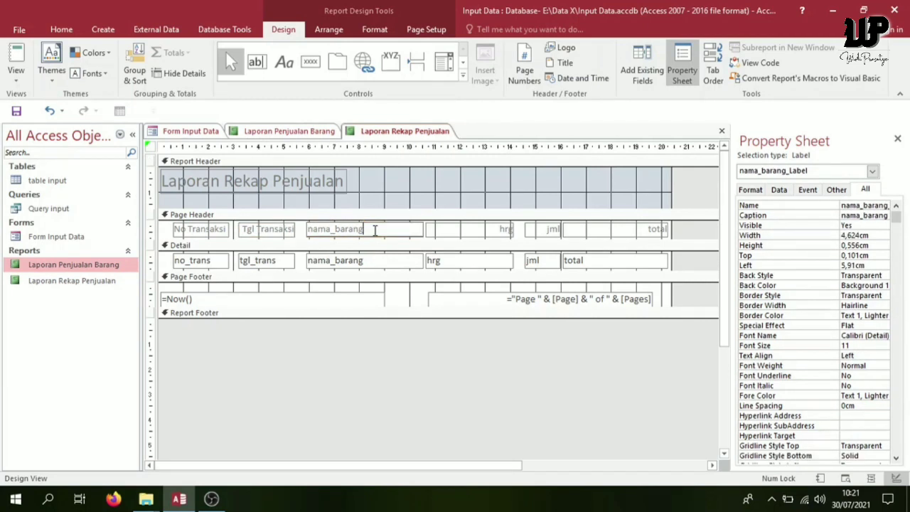
drag(376, 230, 334, 230)
key(BackSpace)
key(BackSpace)
key(BackSpace)
key(BackSpace)
key(BackSpace)
text(Nama)
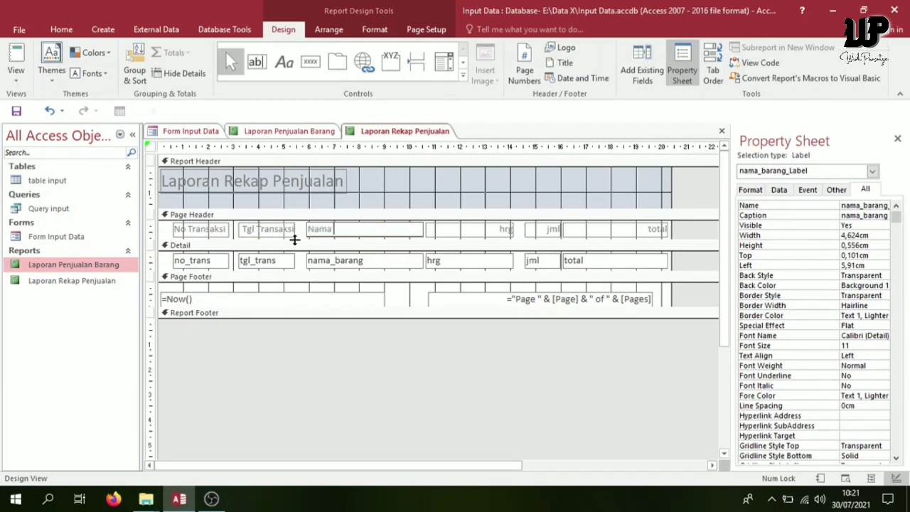
text( Barang)
Change the hrg label in the page header to Harga and the jml label to Jumlah.
click(480, 229)
click(480, 229)
drag(480, 228, 521, 228)
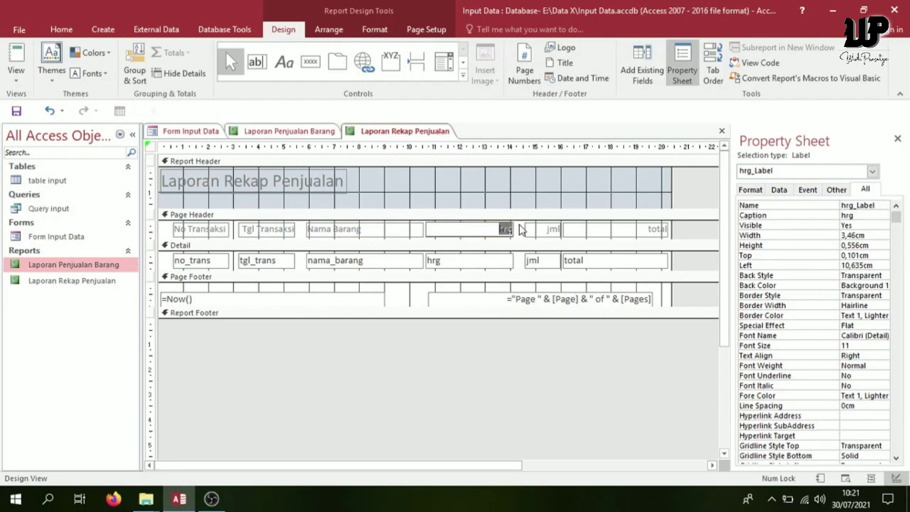
text(Harga)
click(544, 229)
click(545, 229)
drag(544, 228, 574, 227)
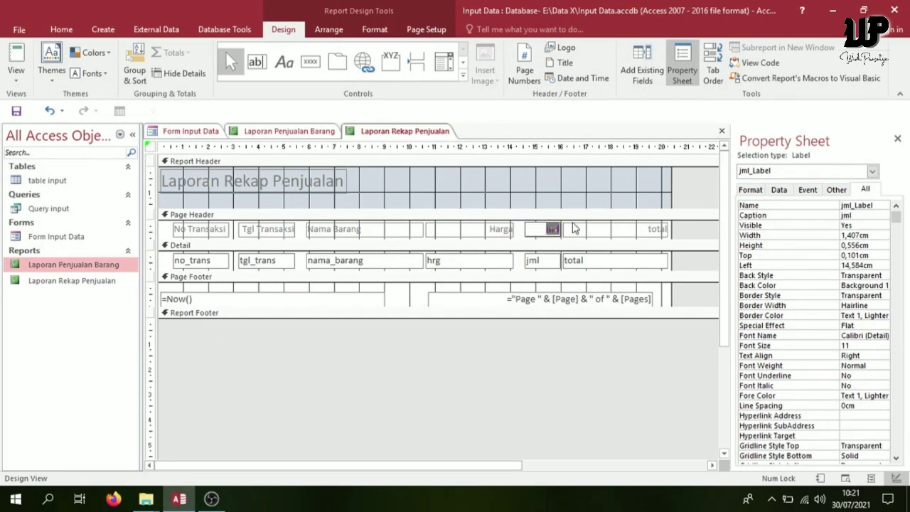
text(Jumlah)
Change the total label in the page header to Total with a capital T.
click(639, 231)
drag(627, 229, 670, 228)
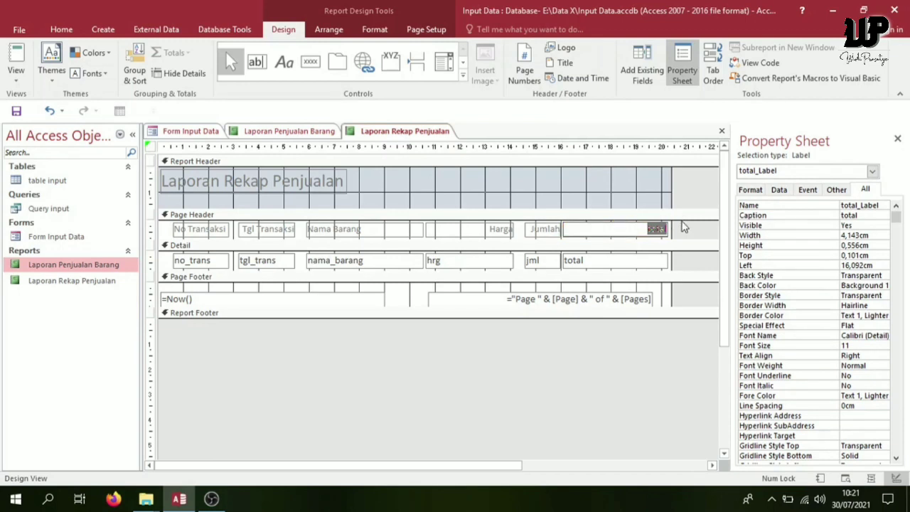
text(Total)
click(680, 227)
Center the text of all six column labels in the page header.
drag(550, 244, 168, 239)
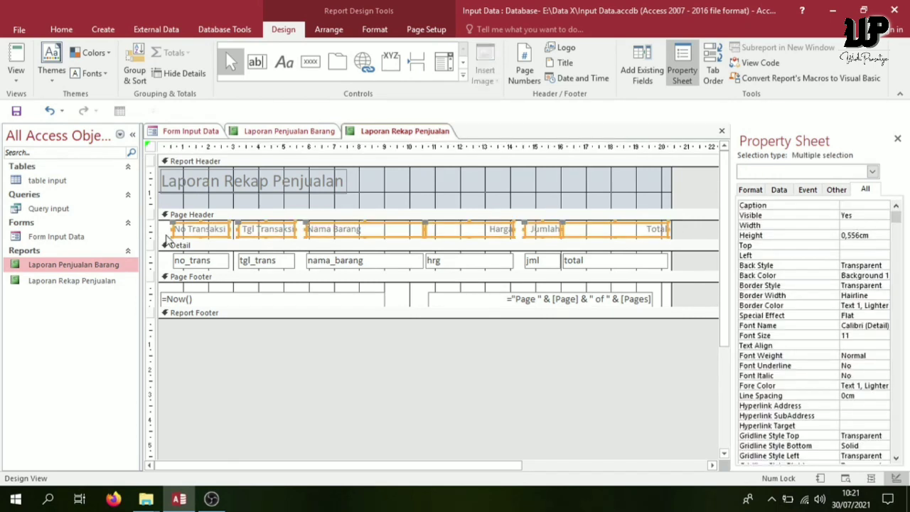
click(61, 29)
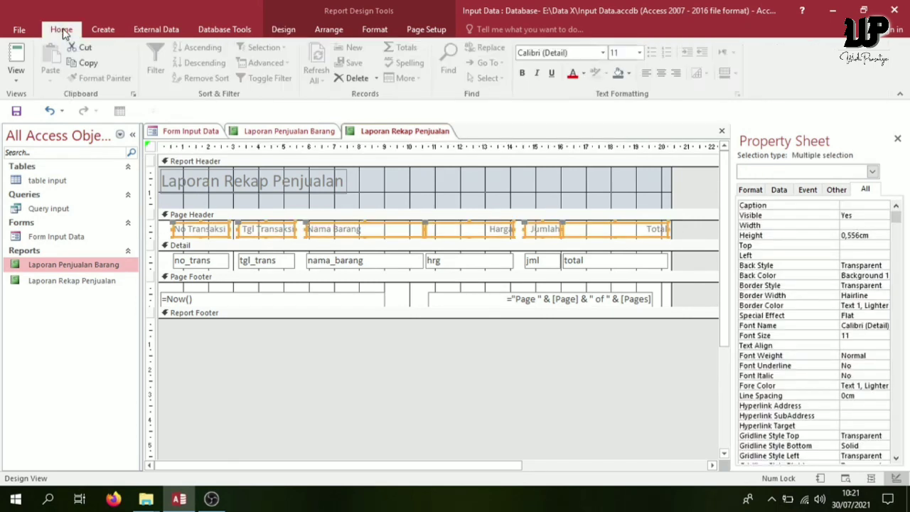
click(661, 73)
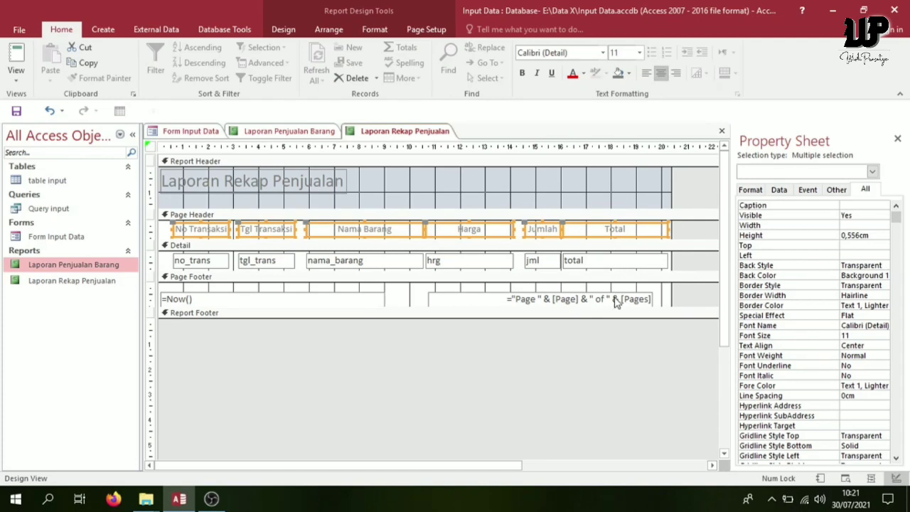
Right-align the total, jml and hrg fields in the Detail section.
click(642, 263)
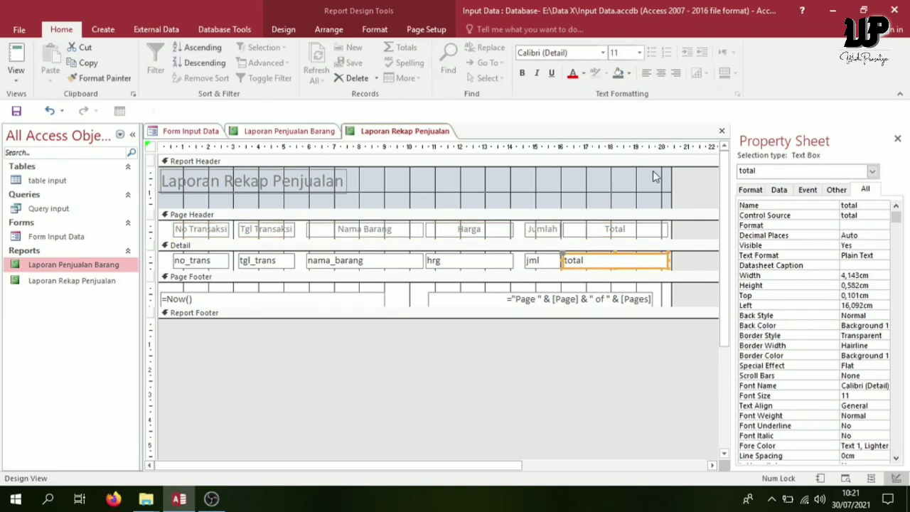
click(676, 74)
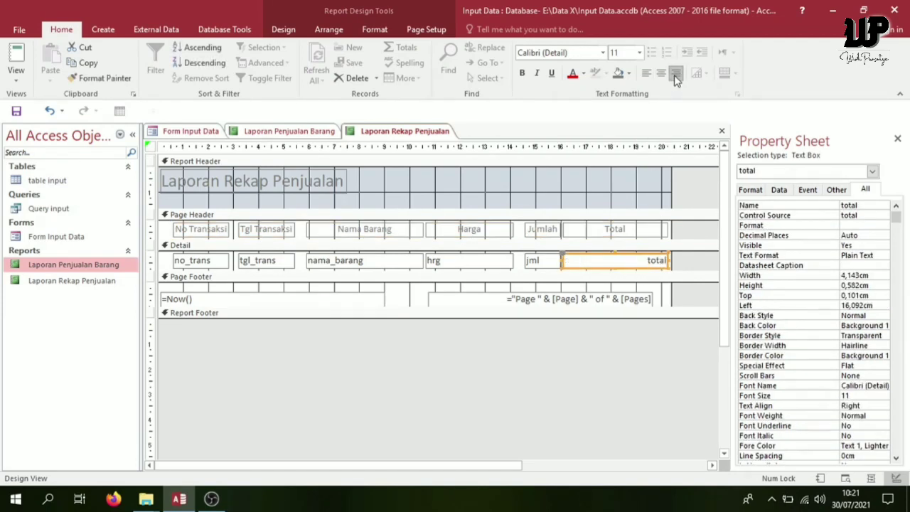
click(553, 262)
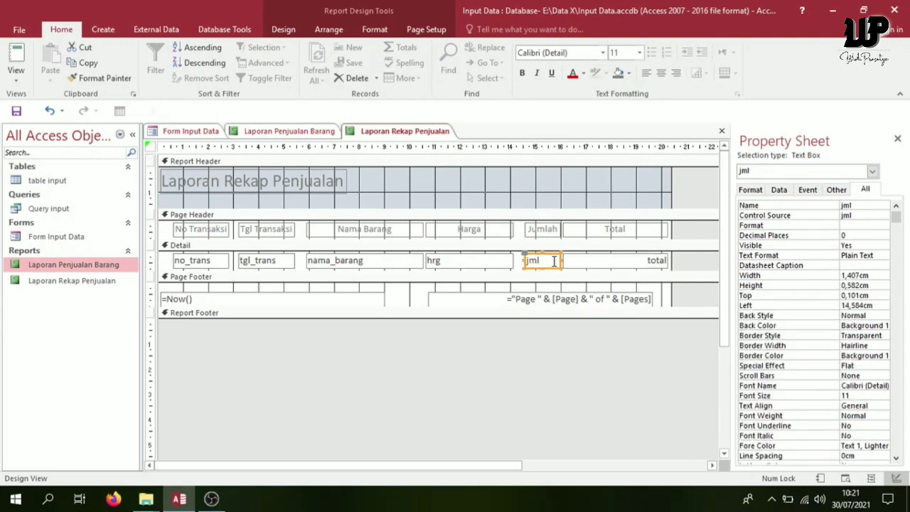
click(676, 73)
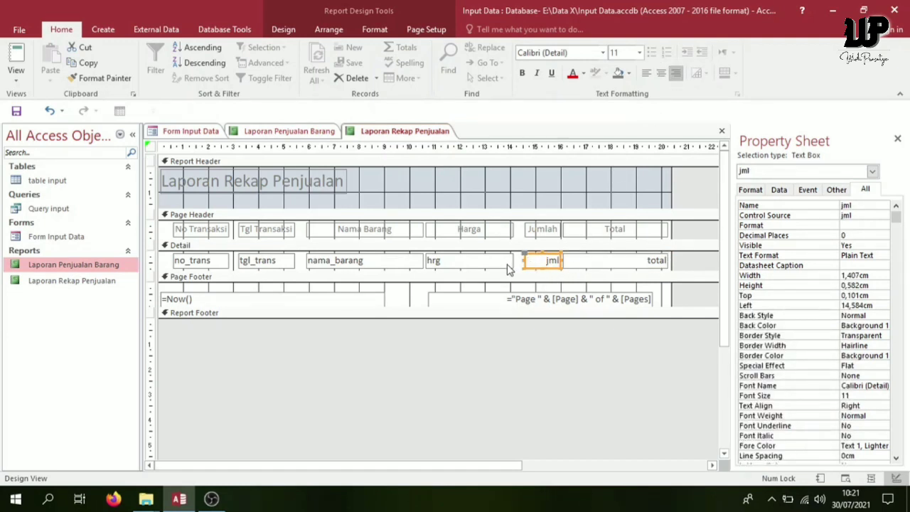
click(507, 267)
click(677, 74)
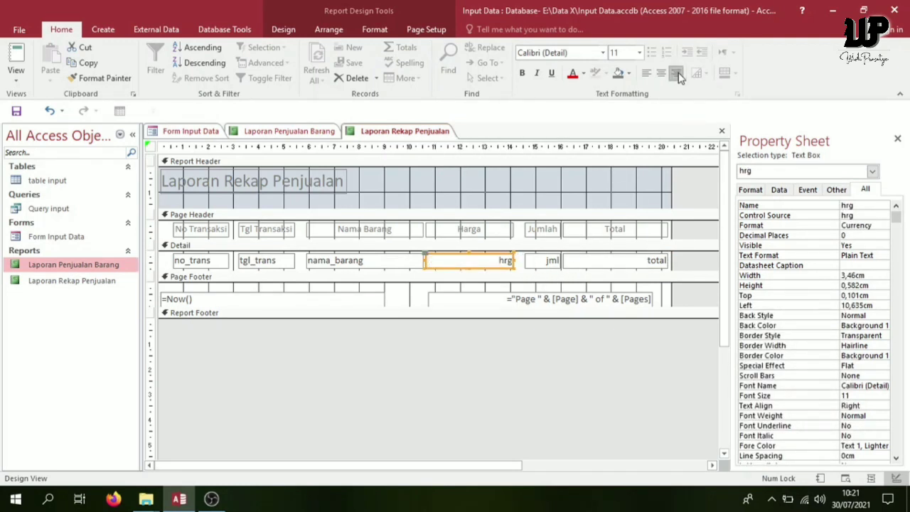
Left-align the no_trans, tgl_trans and nama_barang detail fields together and show the report in Report View.
click(409, 277)
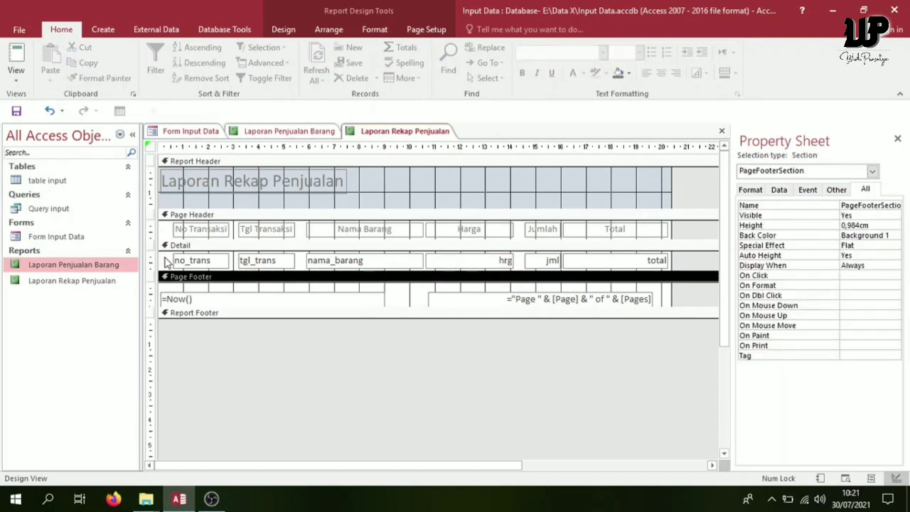
drag(165, 262, 390, 267)
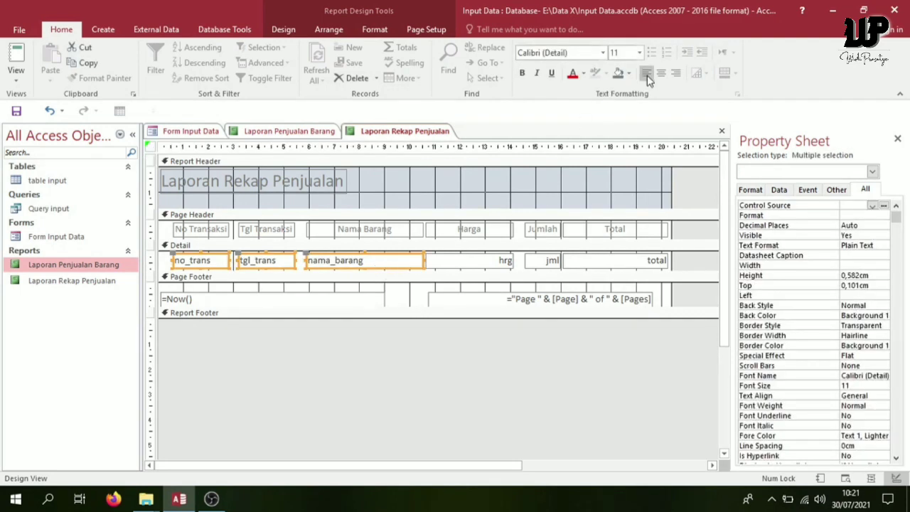
click(660, 74)
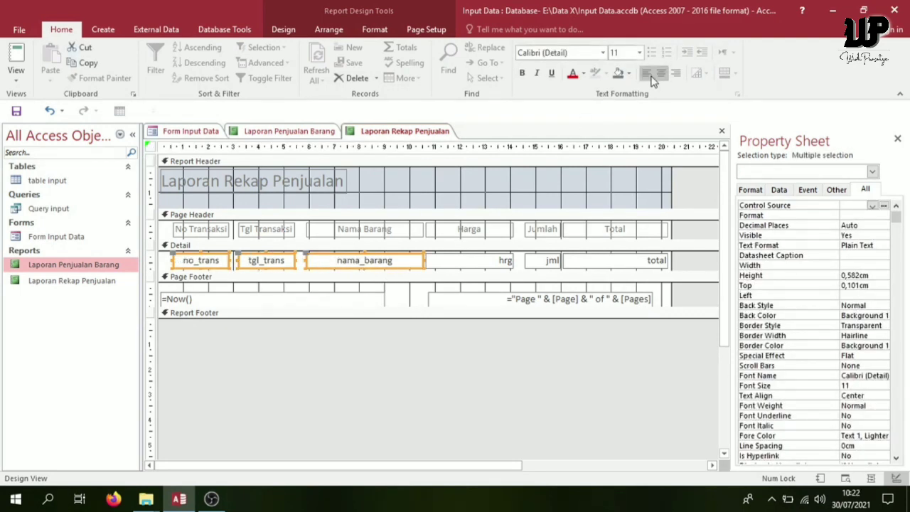
click(646, 74)
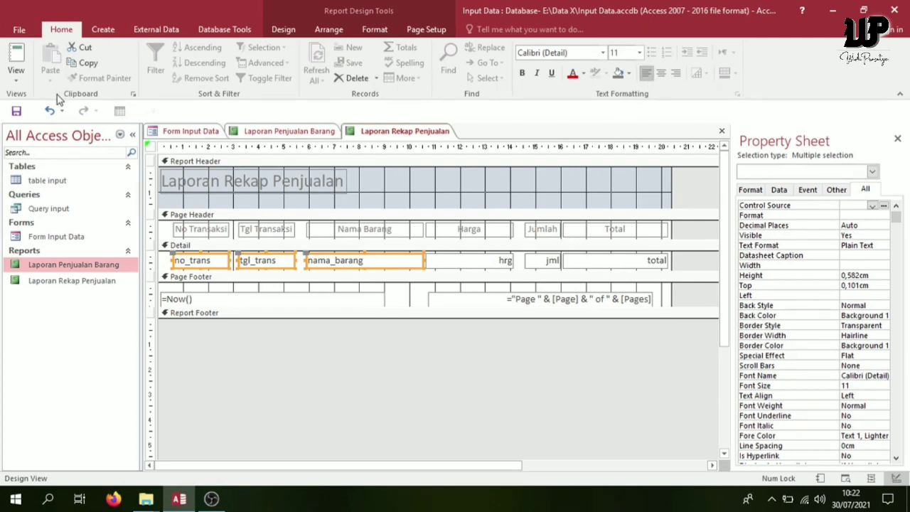
click(19, 82)
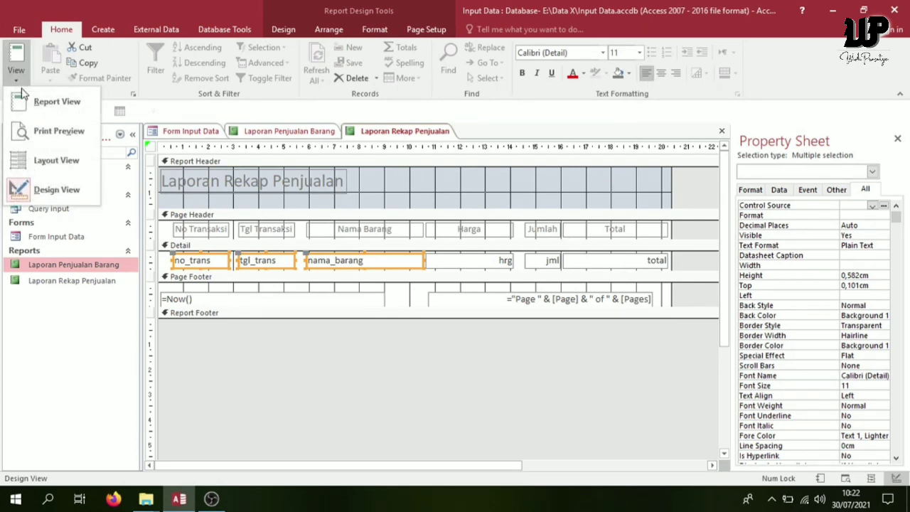
click(42, 103)
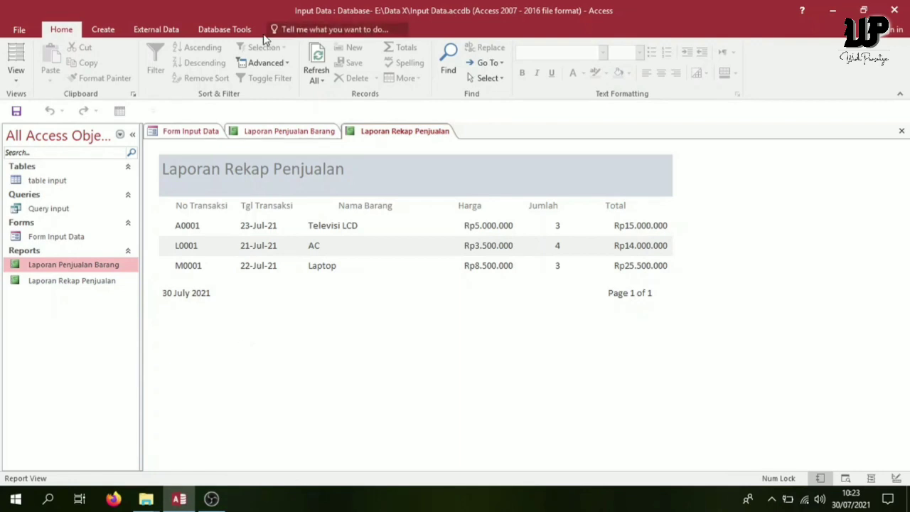
Open the Form Input Data form to review its record fields.
click(59, 240)
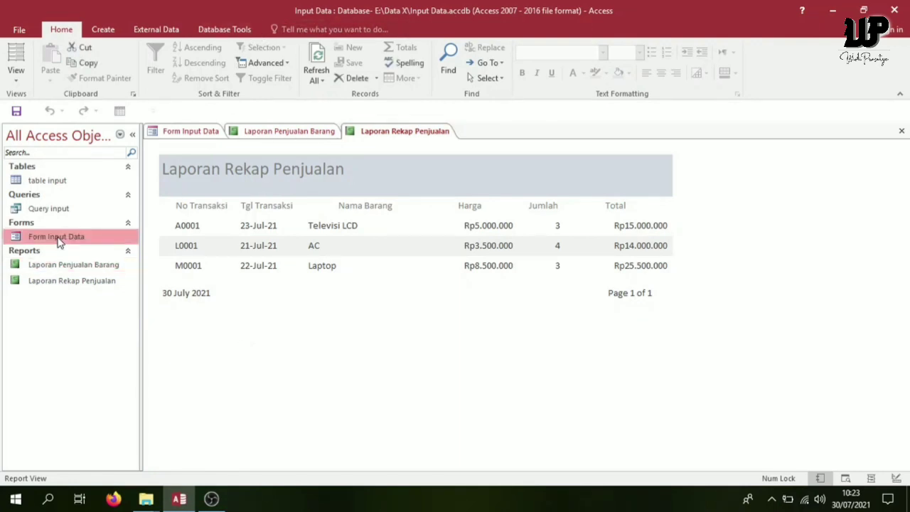
double_click(55, 240)
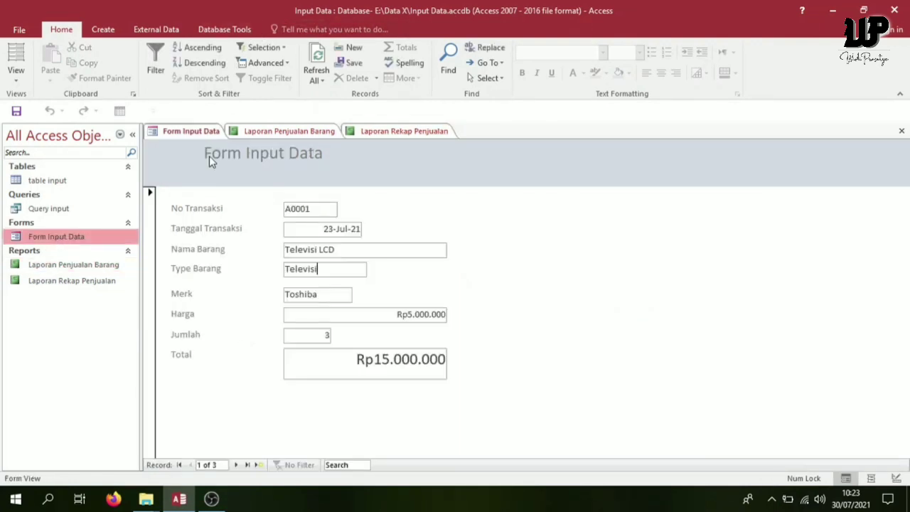
click(321, 273)
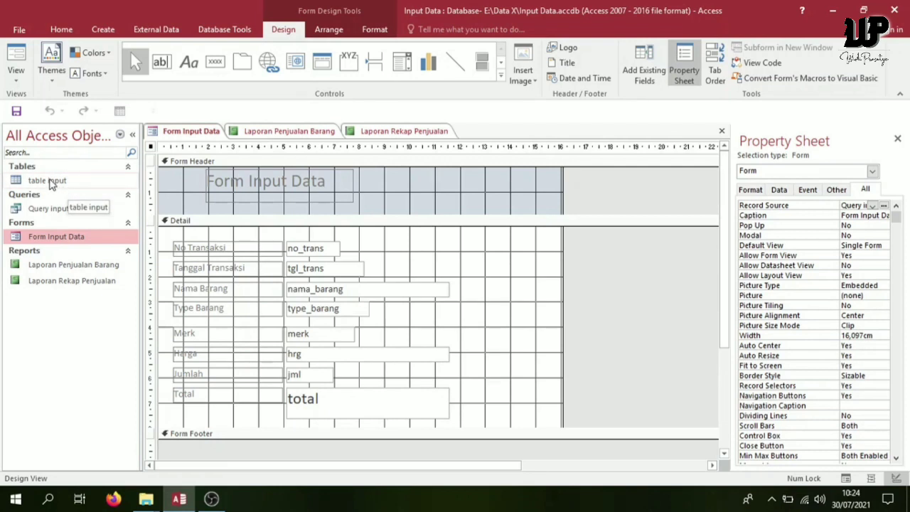
Return Form Input Data from its design to Form View and open the table input datasheet.
click(49, 182)
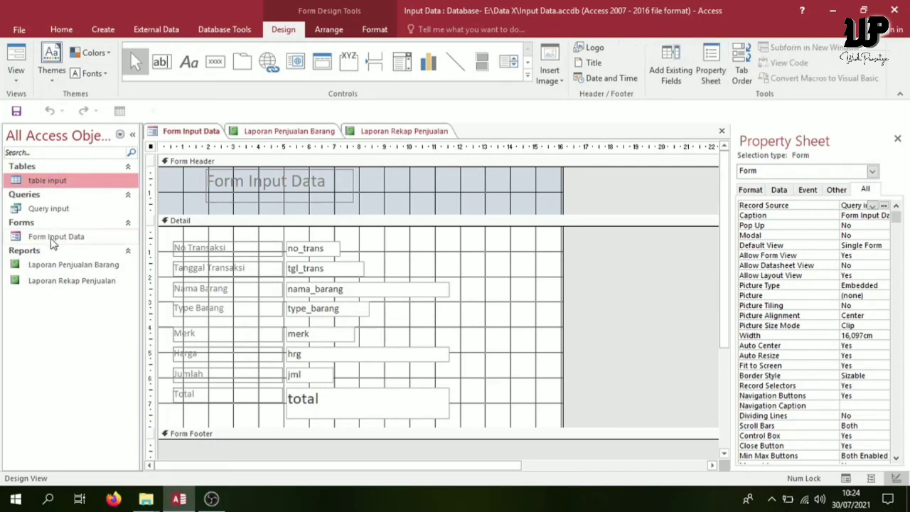
click(53, 238)
click(16, 82)
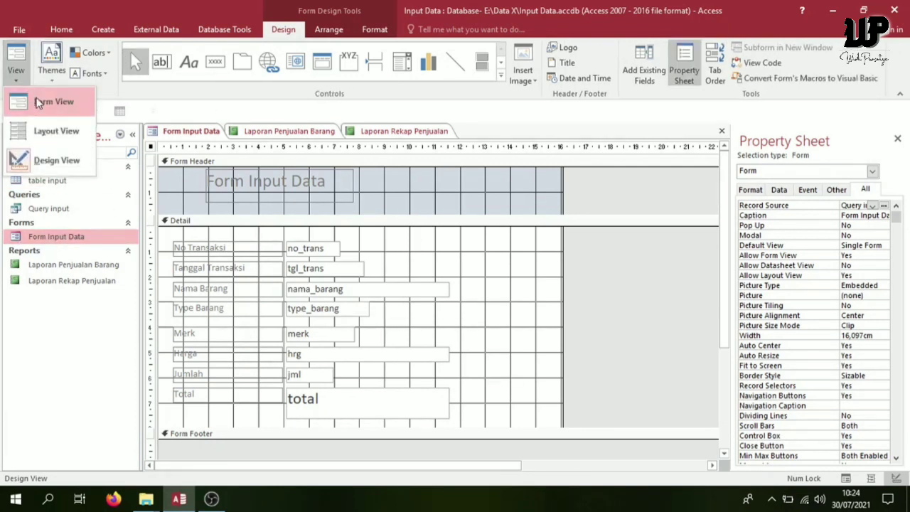
click(39, 102)
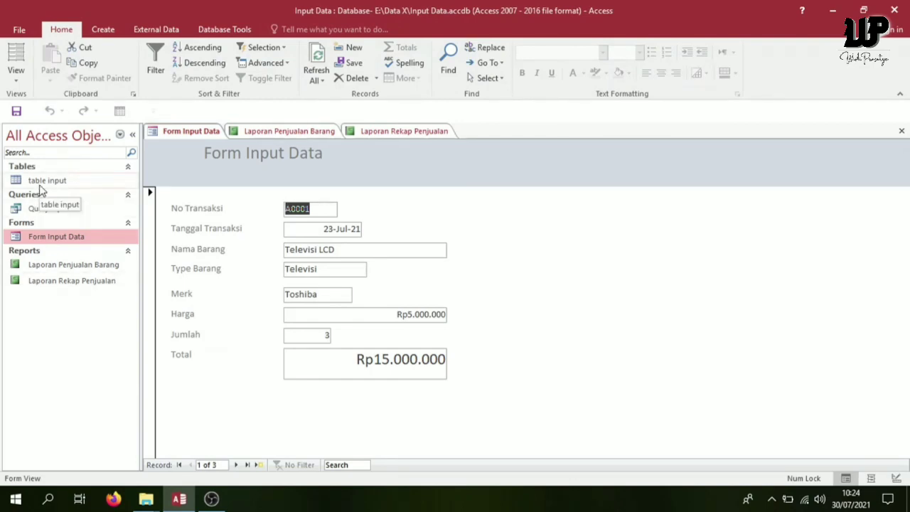
click(42, 186)
double_click(41, 182)
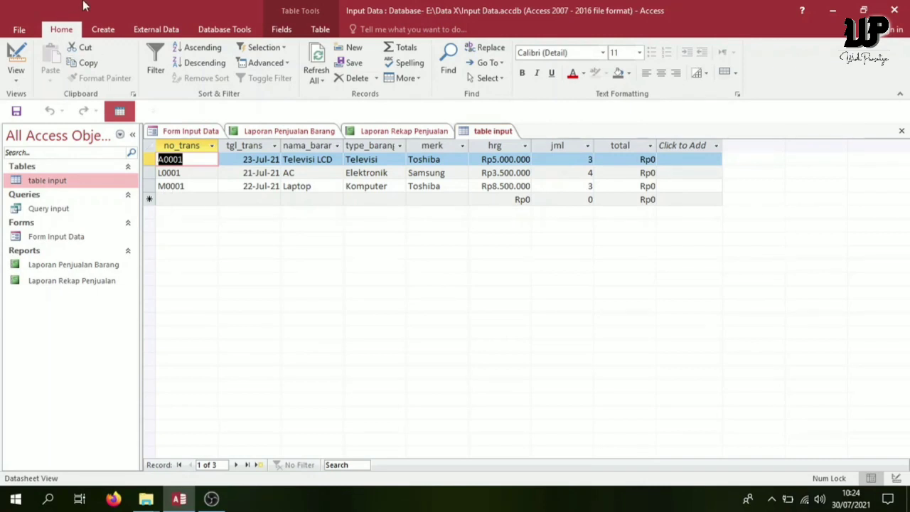
Create a new table, save it as Table Type barang and open it in Design View.
click(103, 30)
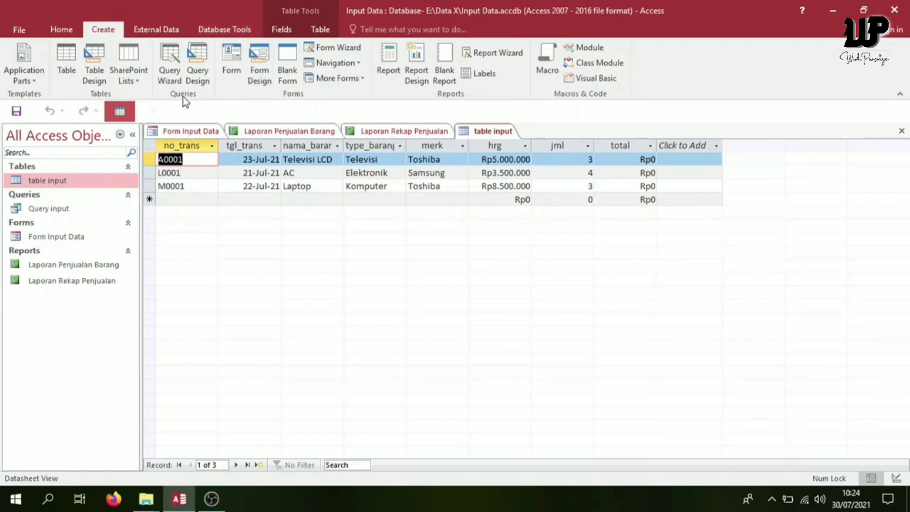
click(66, 61)
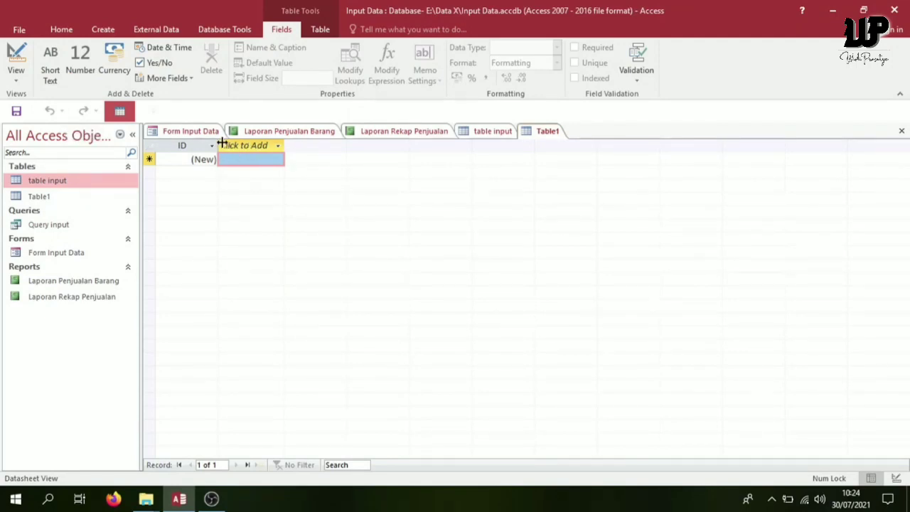
click(23, 81)
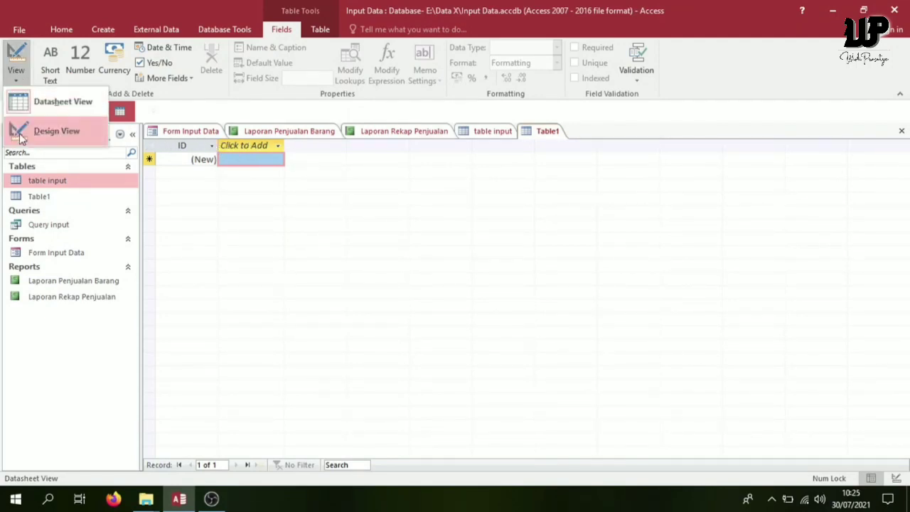
click(49, 132)
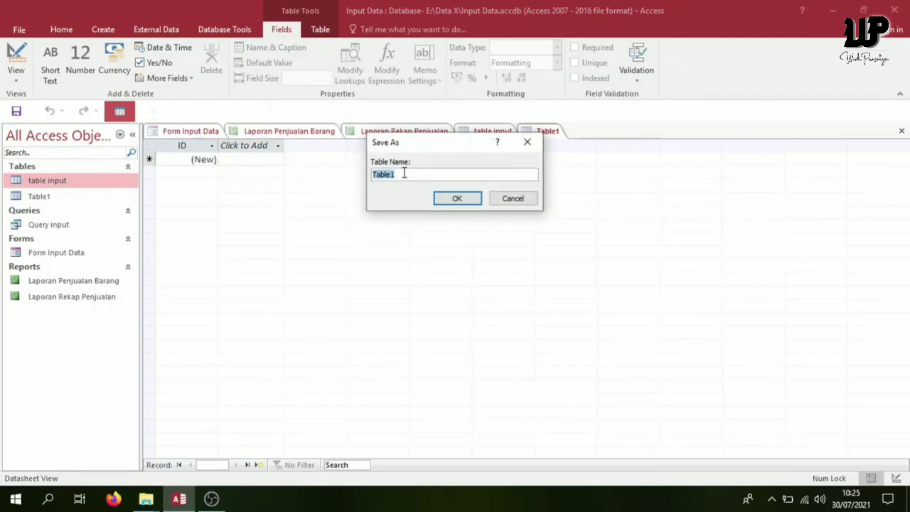
drag(405, 174, 361, 174)
text(Type barang)
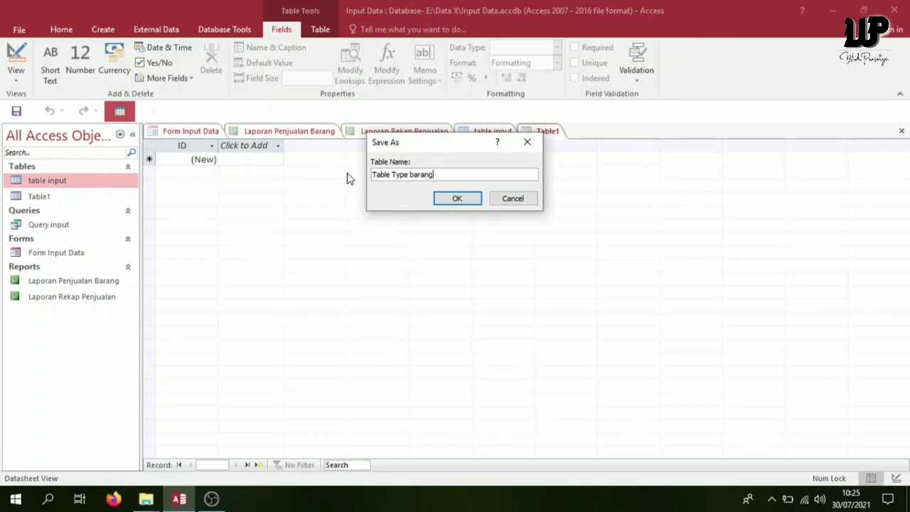
click(457, 199)
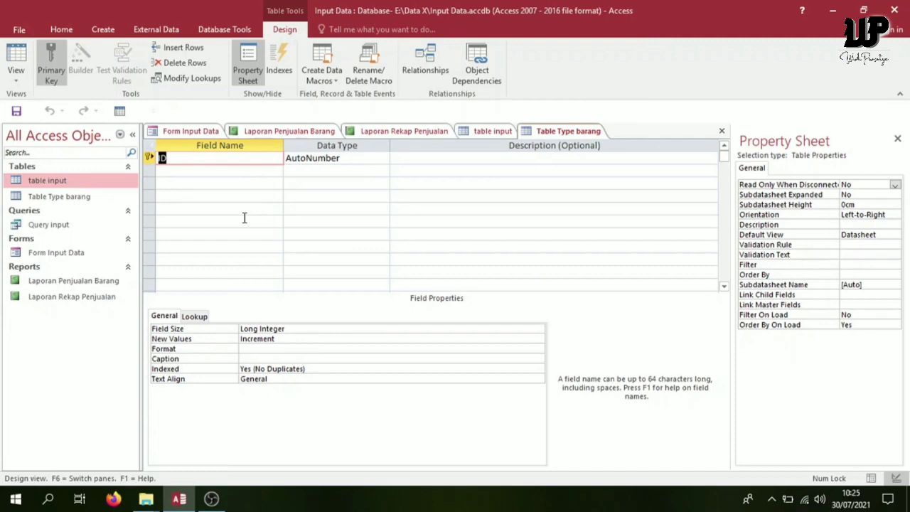
Compare the Table Type barang datasheet with the Type Barang field in Form Input Data.
click(74, 199)
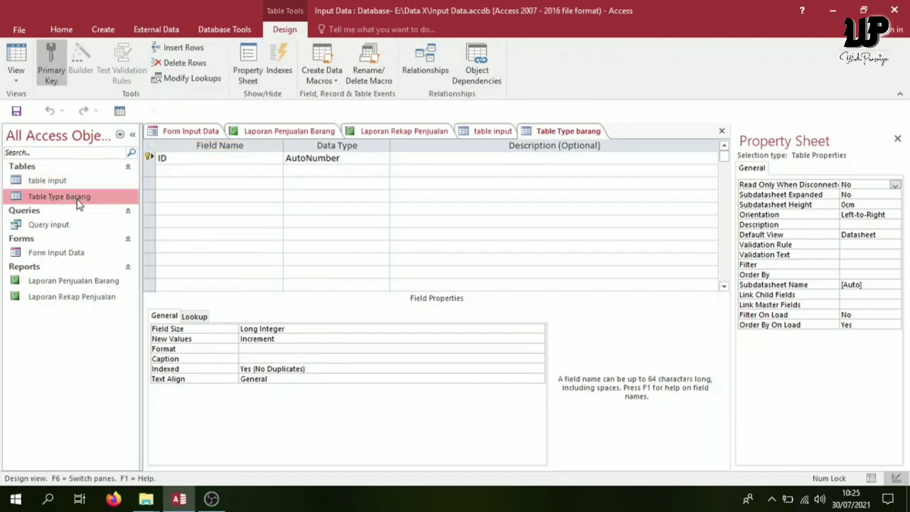
double_click(74, 199)
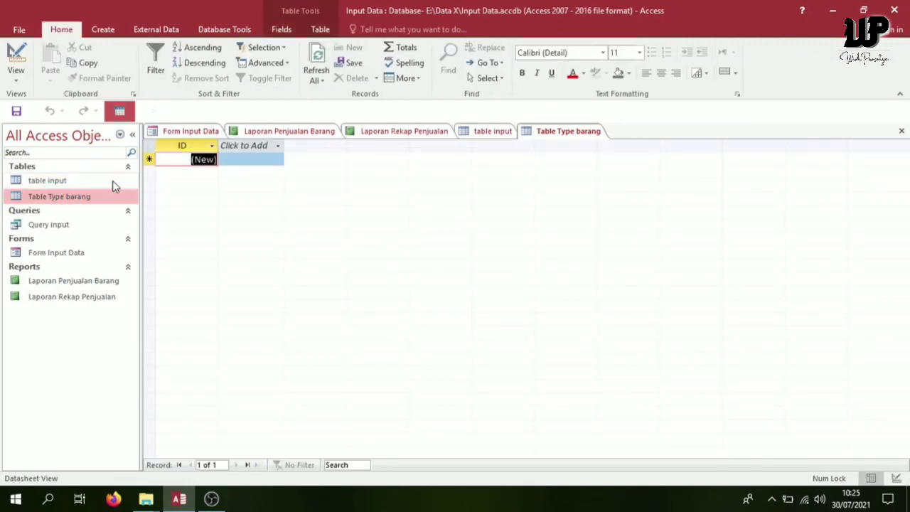
click(74, 182)
click(170, 129)
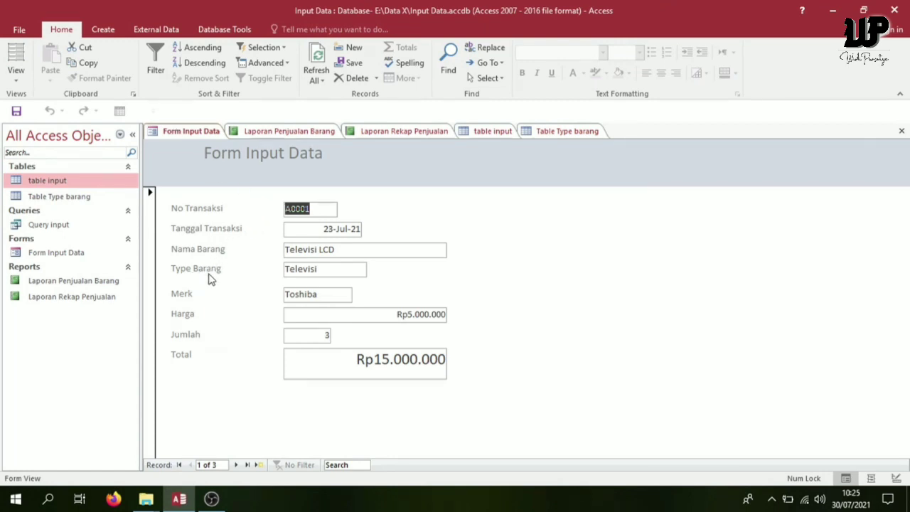
double_click(68, 198)
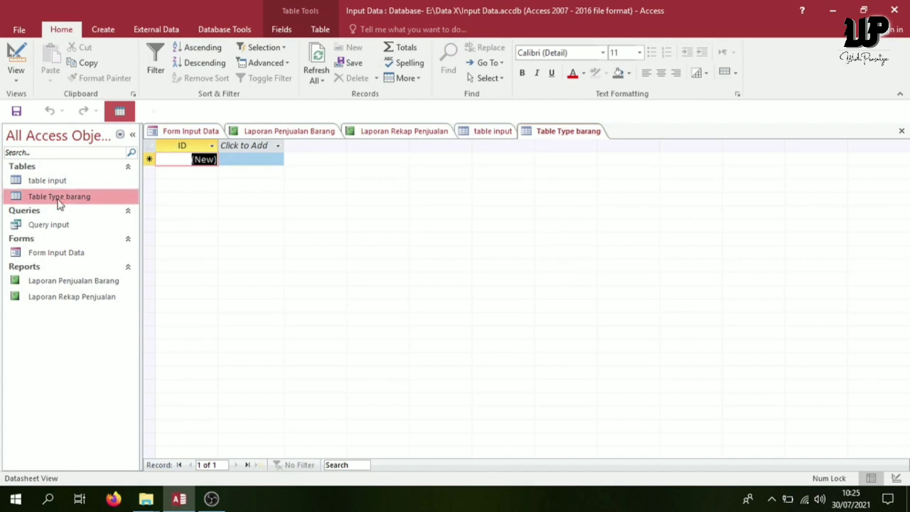
In the design of Table Type barang, rename the ID field to type_brg and set its data type to Short Text.
click(16, 84)
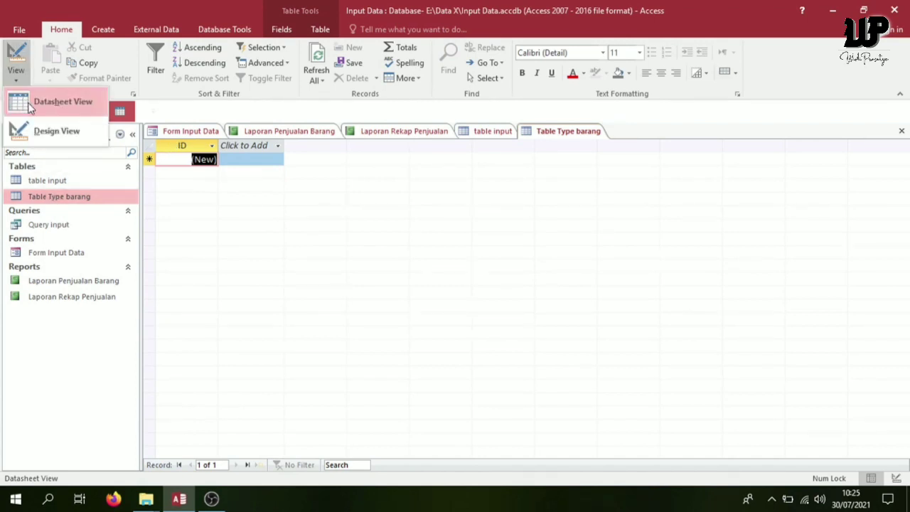
click(48, 125)
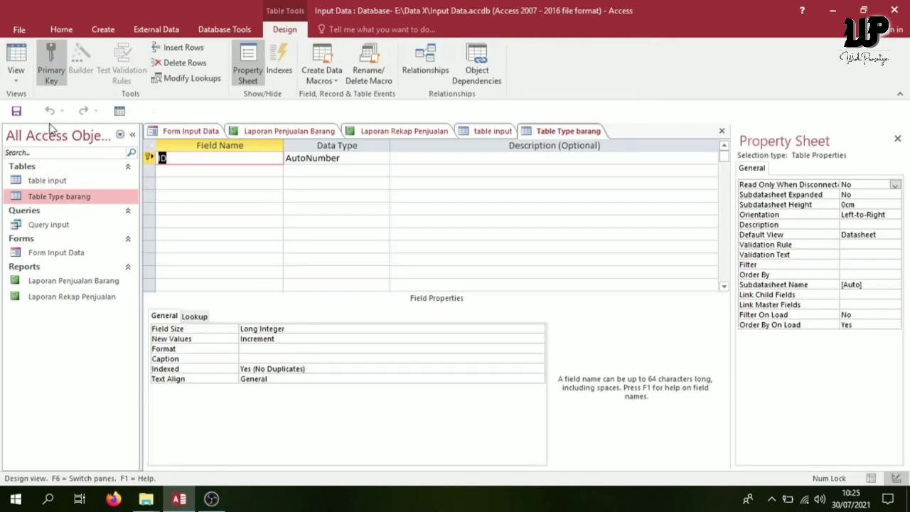
text(type_brg)
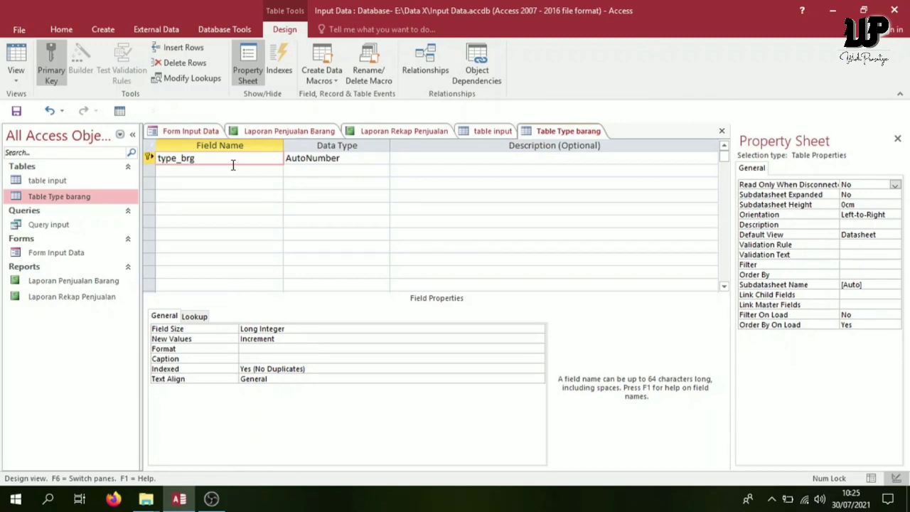
click(346, 160)
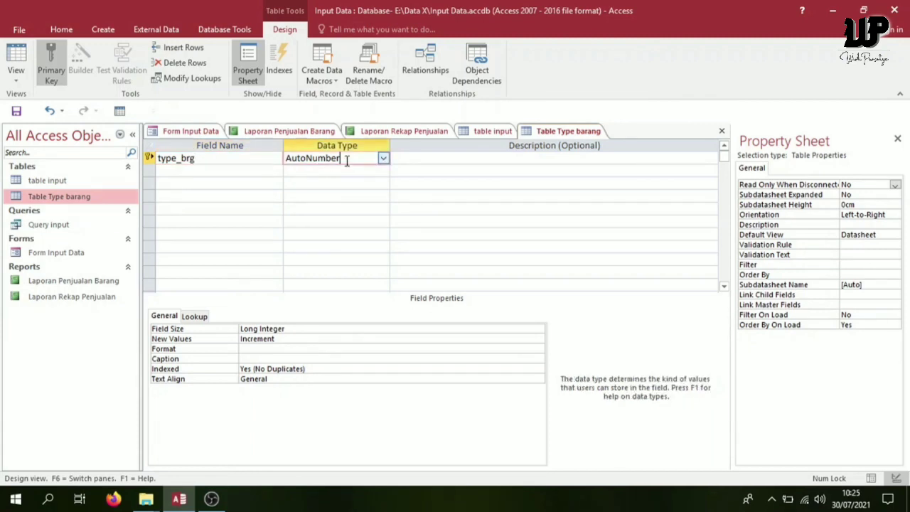
click(383, 159)
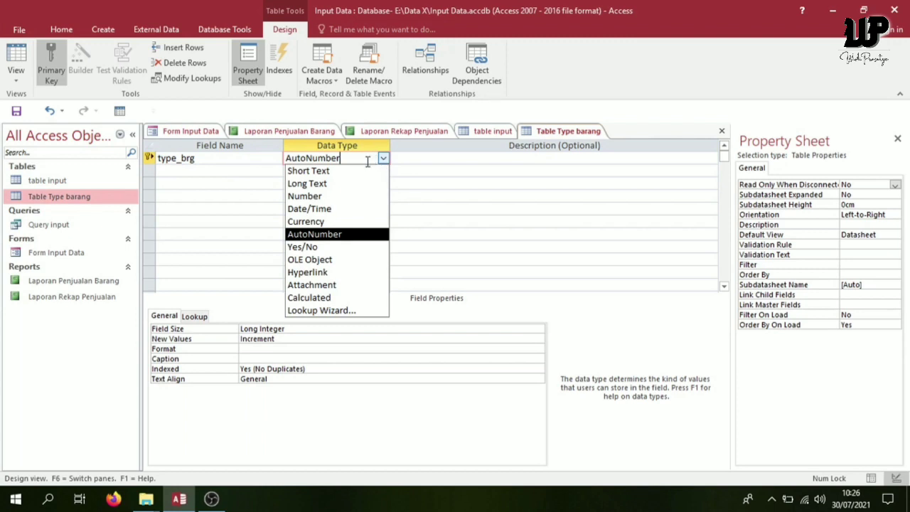
click(335, 171)
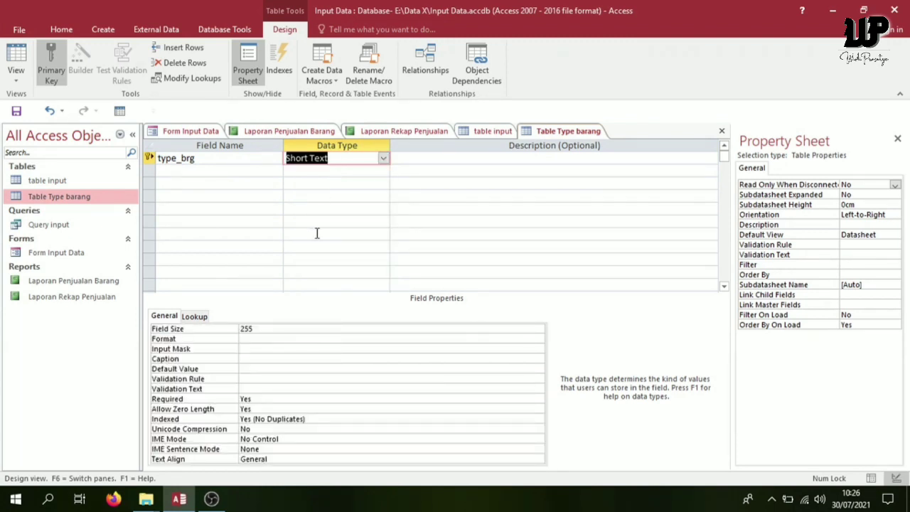
Set the type_brg field size to 20 and show the table in Datasheet View.
click(264, 329)
drag(254, 329, 229, 329)
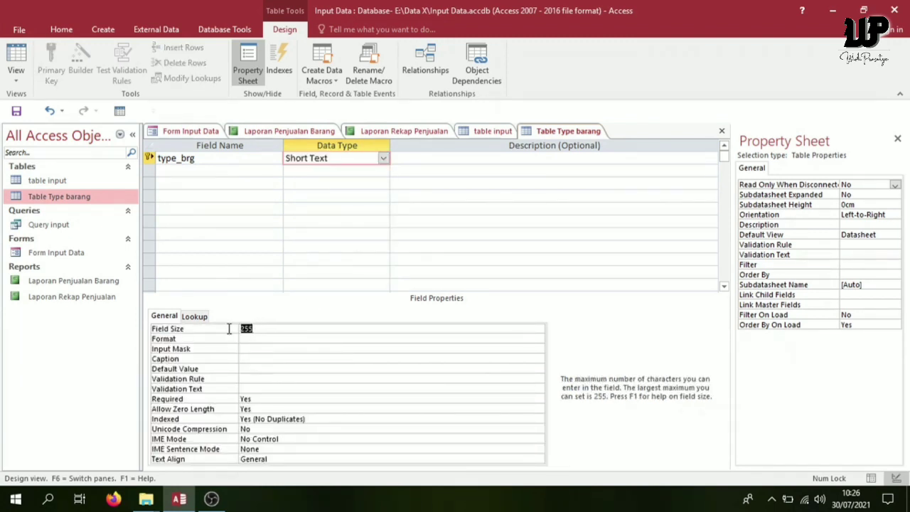
text(20)
click(15, 83)
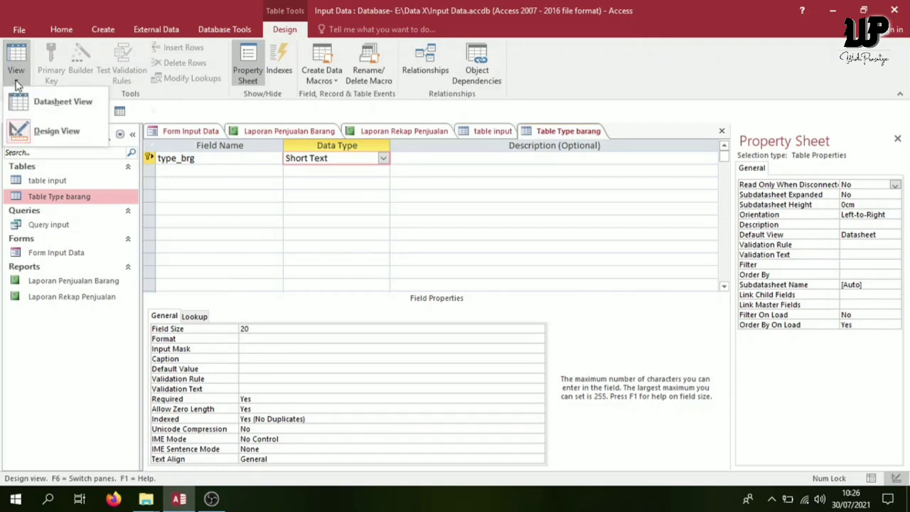
click(50, 101)
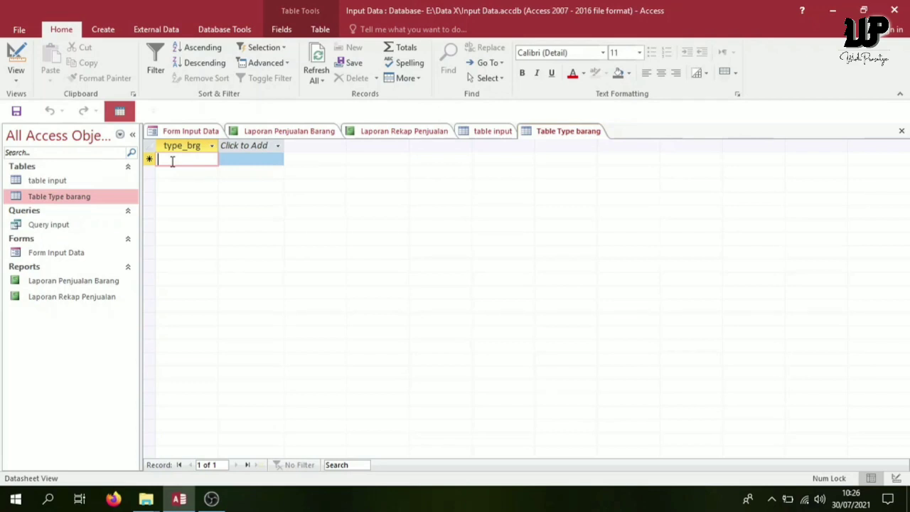
Enter Elektronik and Alat Rumah Tangga as the first two type_brg records.
text(Elektroni)
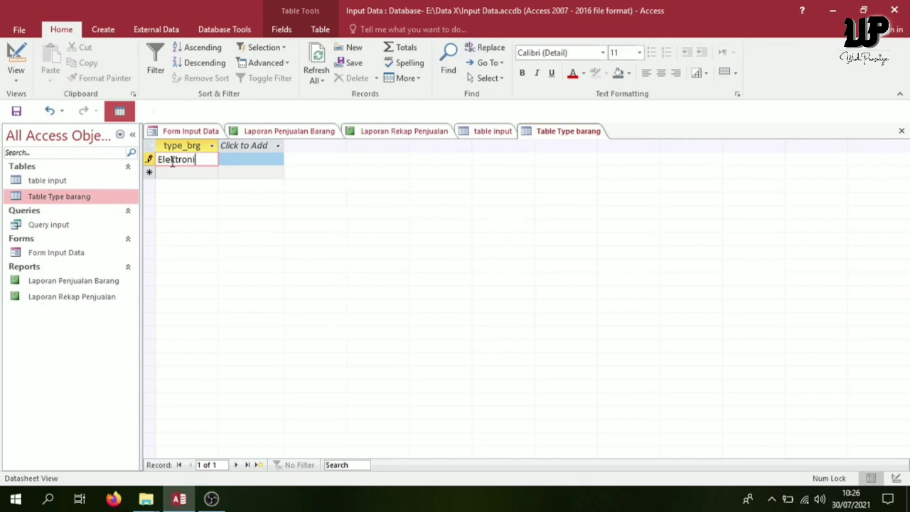
text(k)
key(Return)
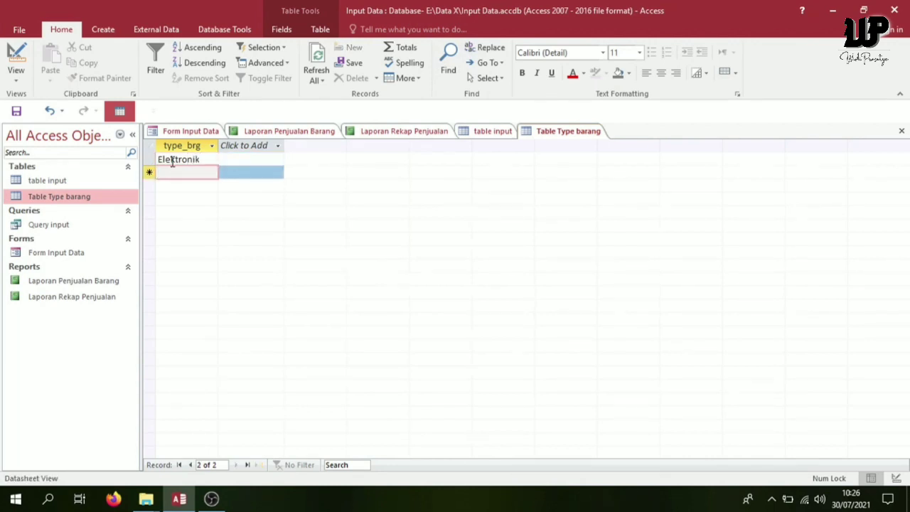
text(A)
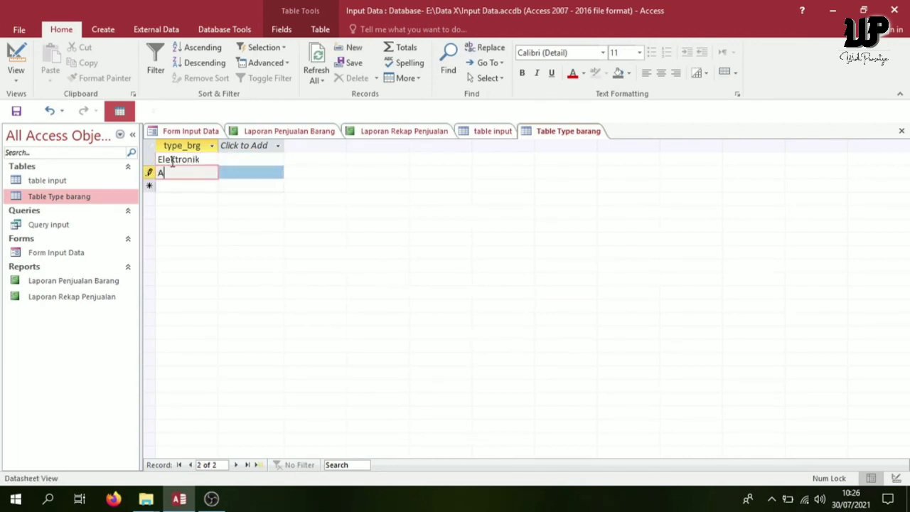
text(lat ERu)
text(mah)
text( Tangga)
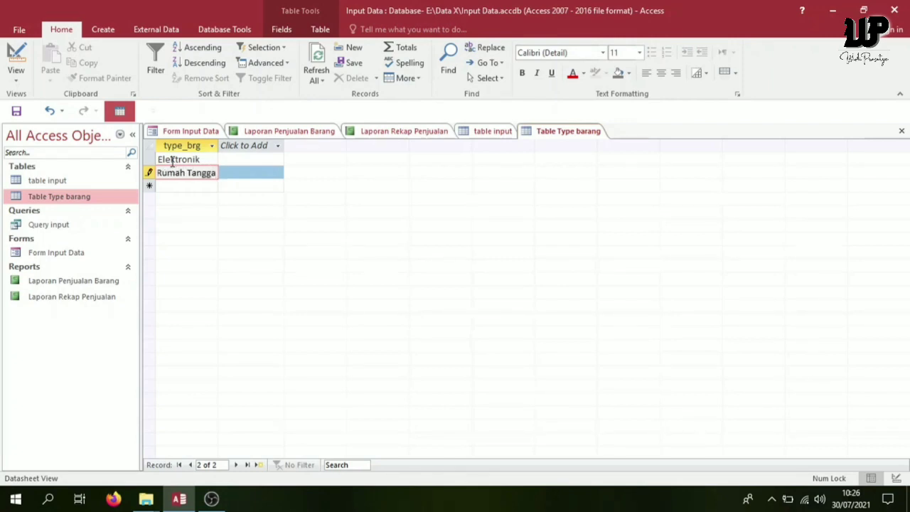
key(Return)
Add the type_brg records Televisi, Komputer and ATK below the existing ones.
text(Televisi)
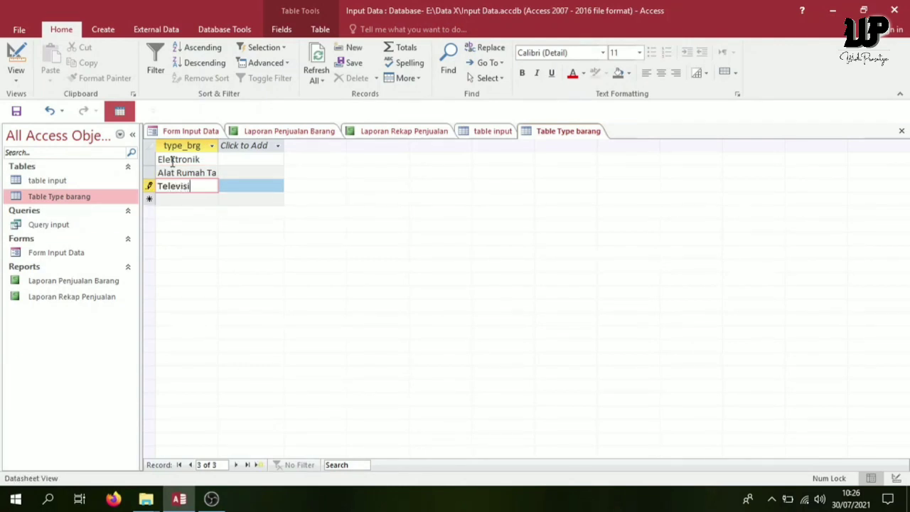
key(Return)
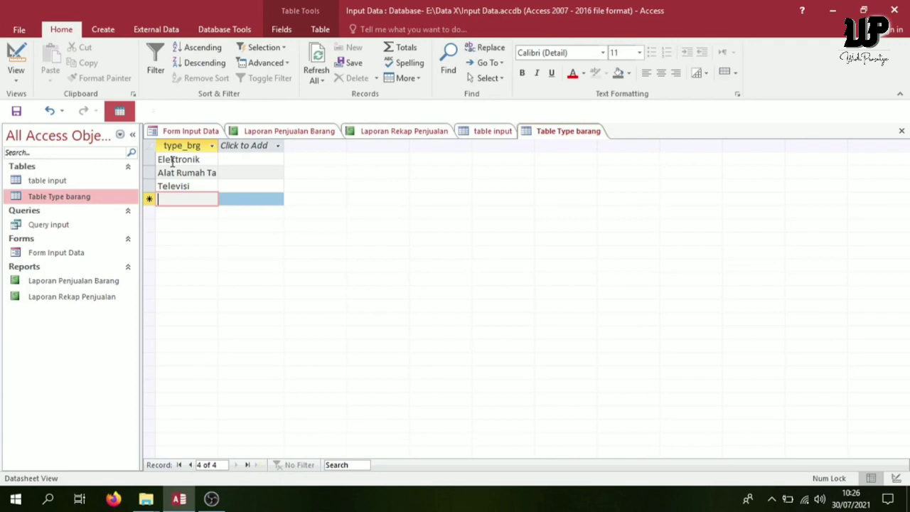
text(Komp)
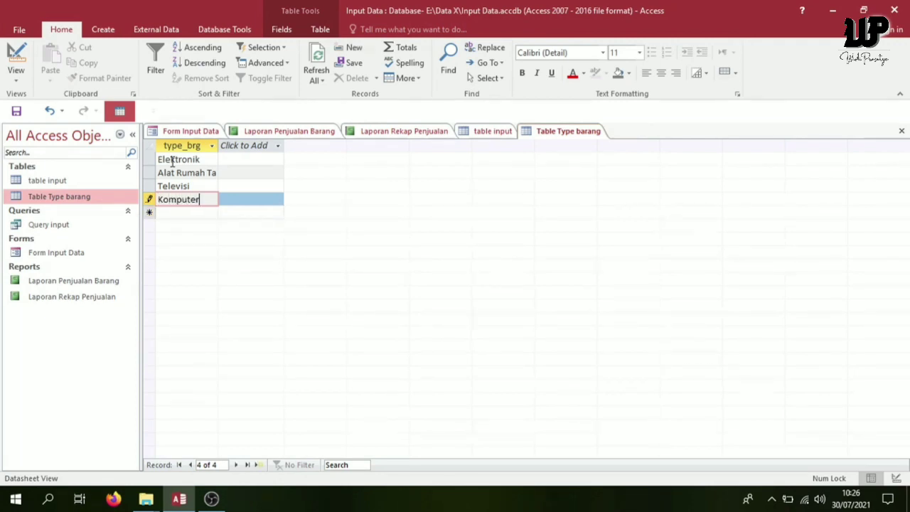
text(uter)
key(Return)
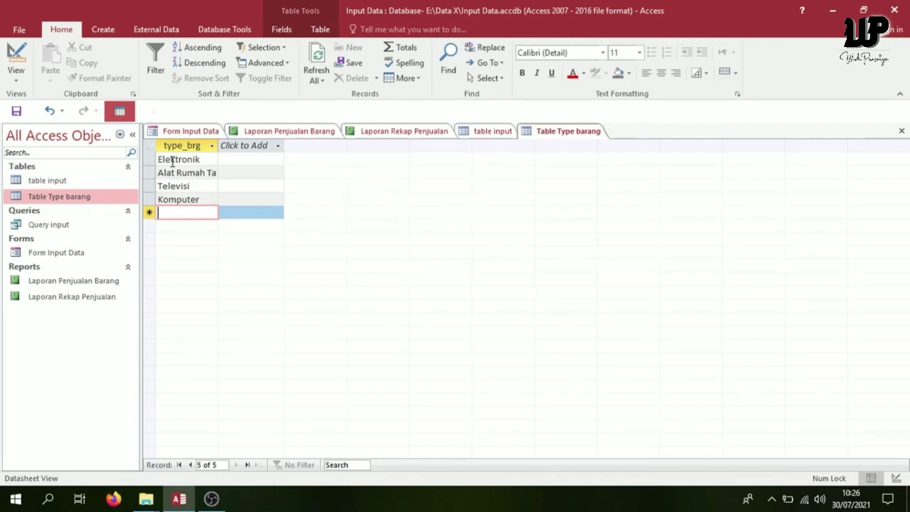
text(A)
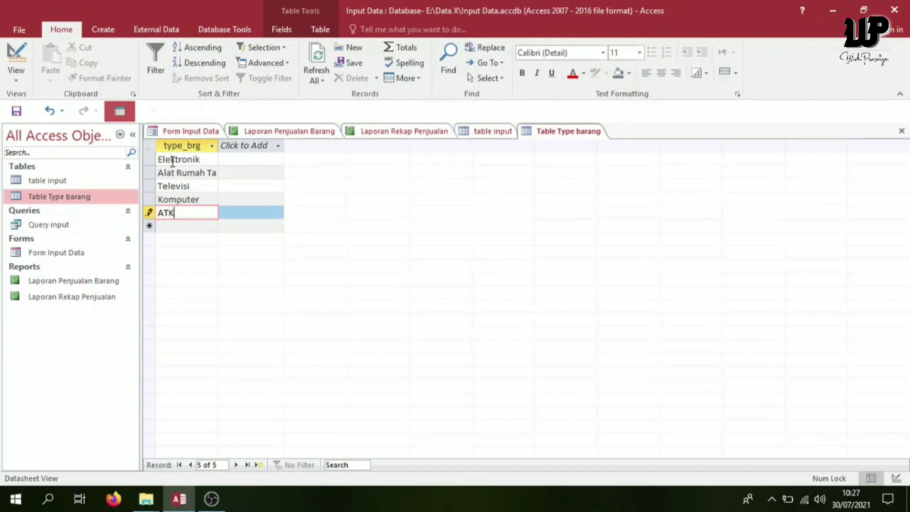
text(TK)
key(Return)
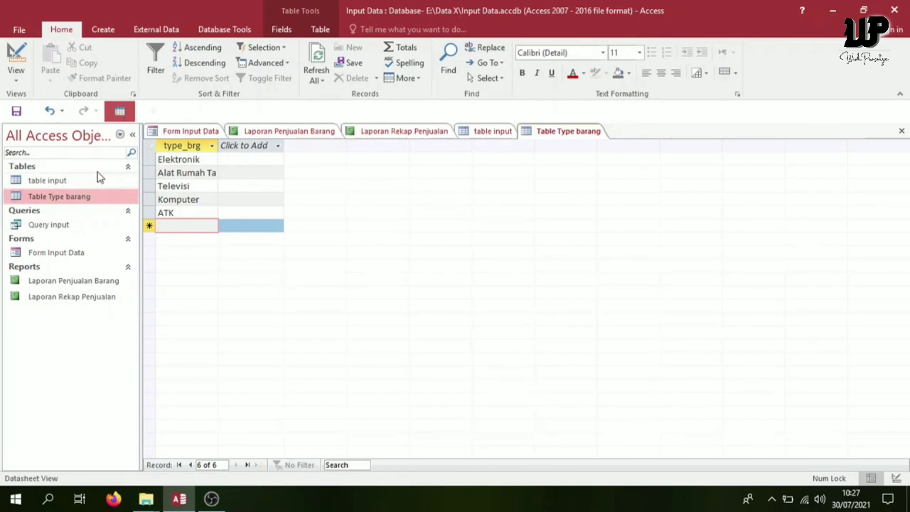
Switch to Form Input Data and open it in Design View.
click(61, 253)
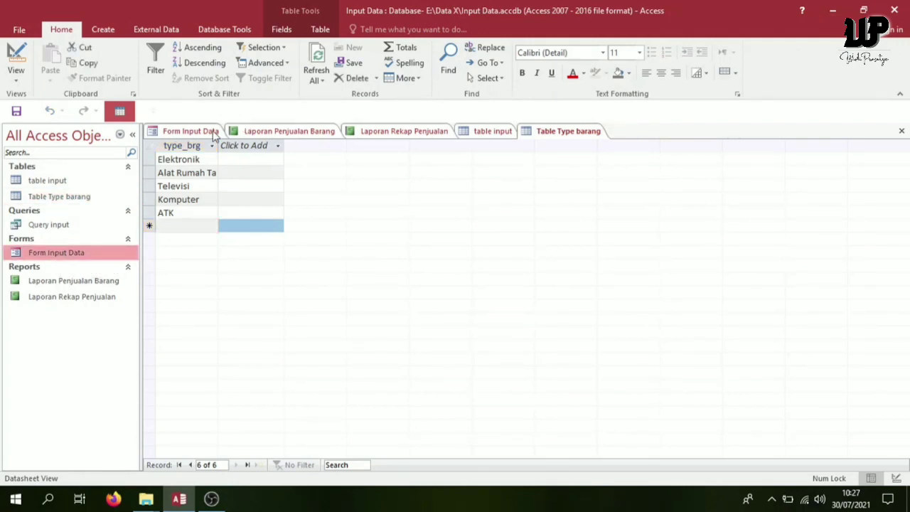
click(180, 133)
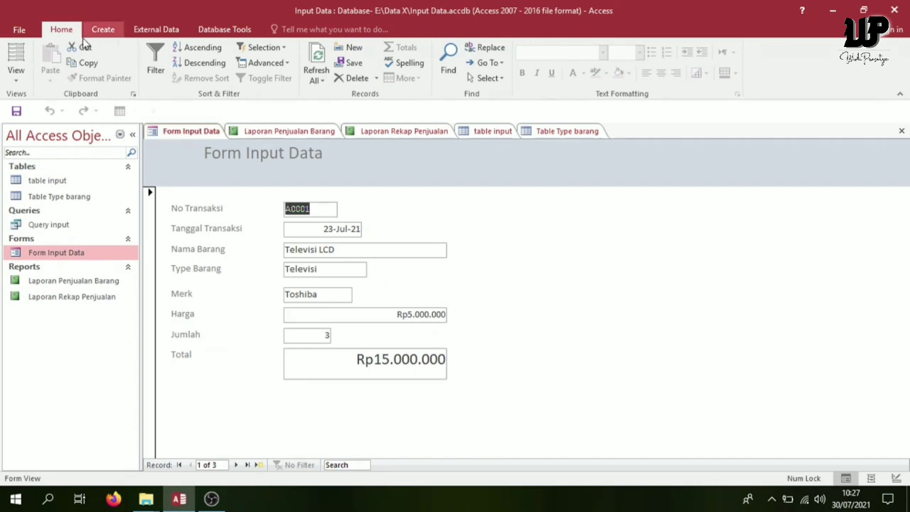
click(20, 80)
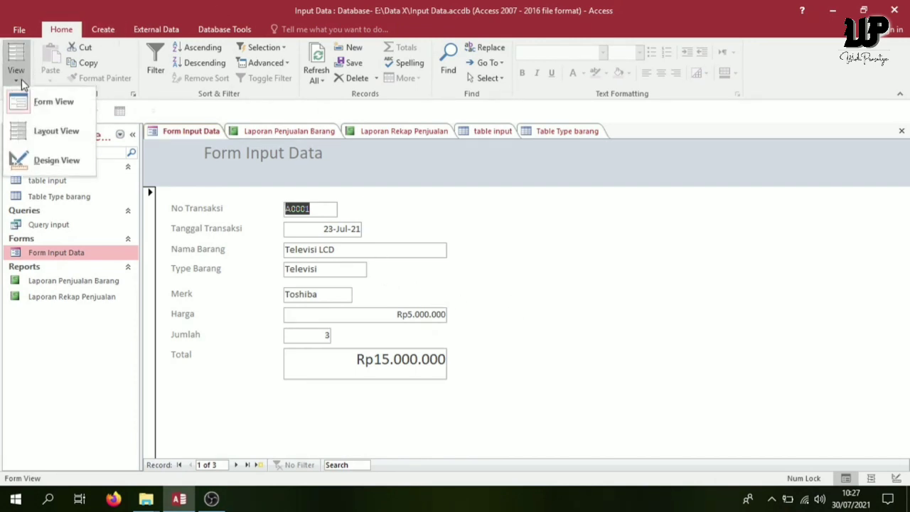
click(57, 160)
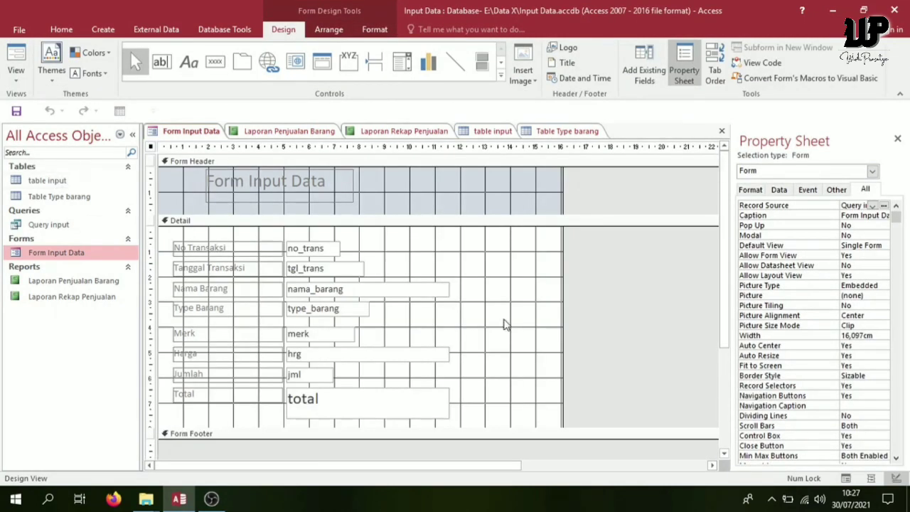
Draw a combo box about 4.4 cm wide and 0.56 cm high over the type_barang field in the Detail section.
scroll(729, 298, down, 1)
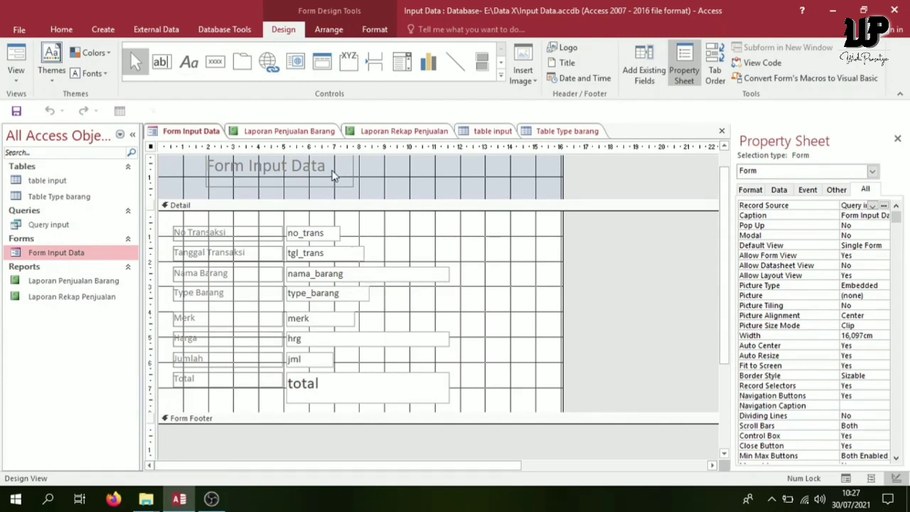
click(402, 63)
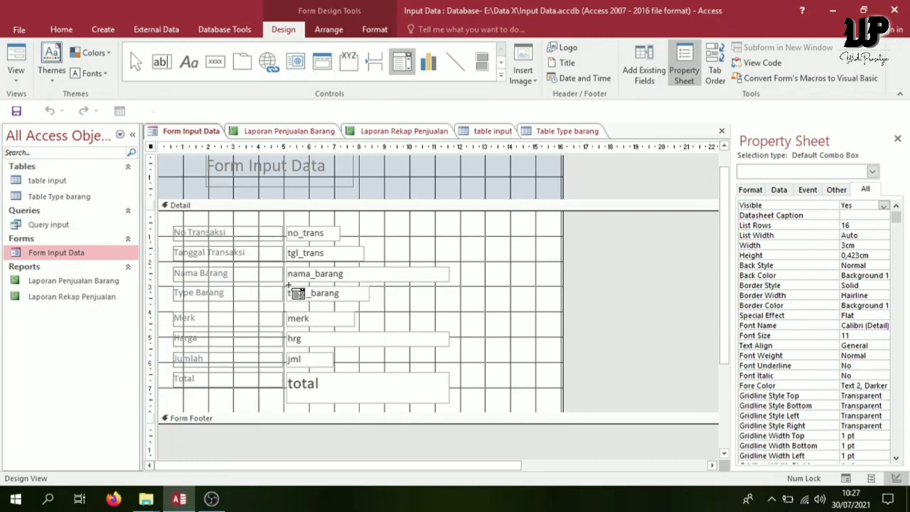
mouse_move(288, 285)
mouse_down()
mouse_move(317, 300)
mouse_move(400, 303)
mouse_up()
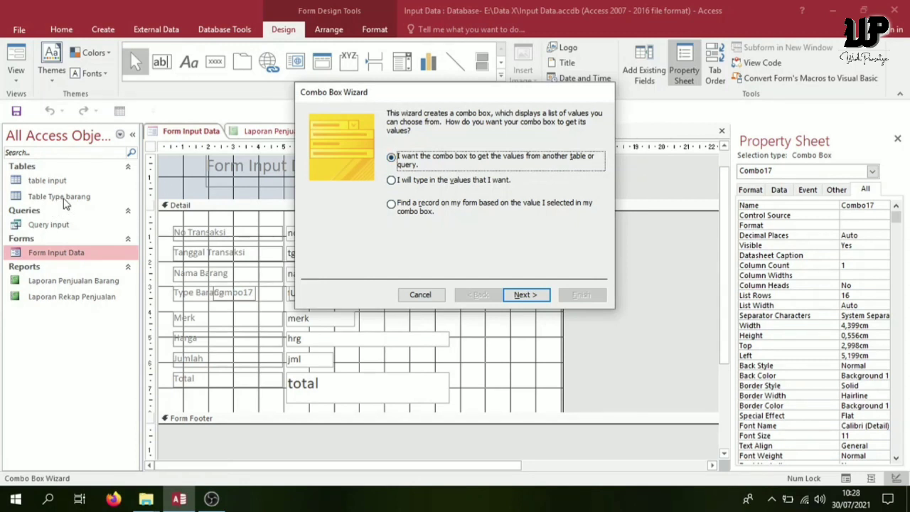
Have the combo box get its values from Table Type barang, using the type_brg field.
click(524, 294)
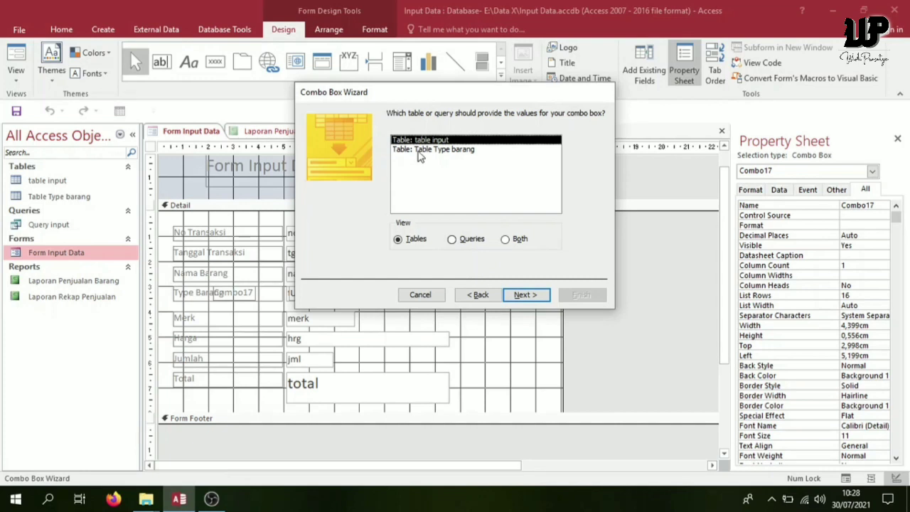
click(419, 150)
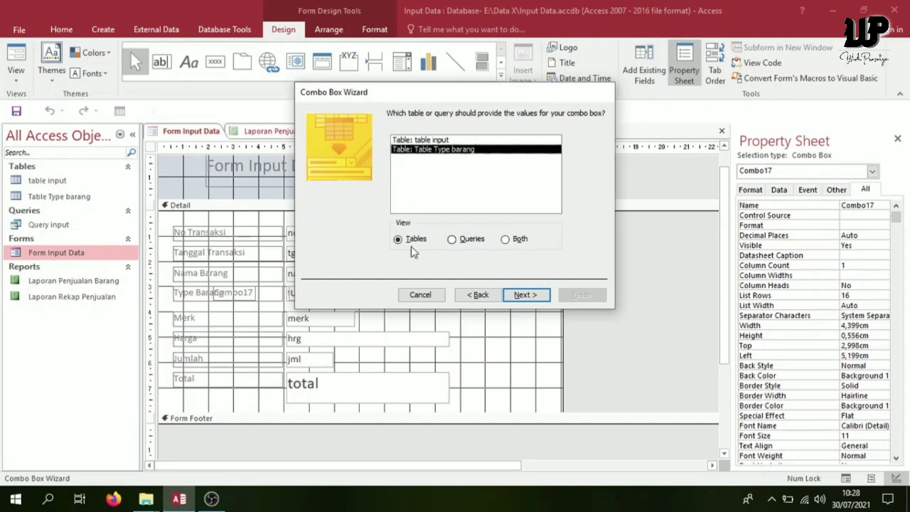
click(538, 298)
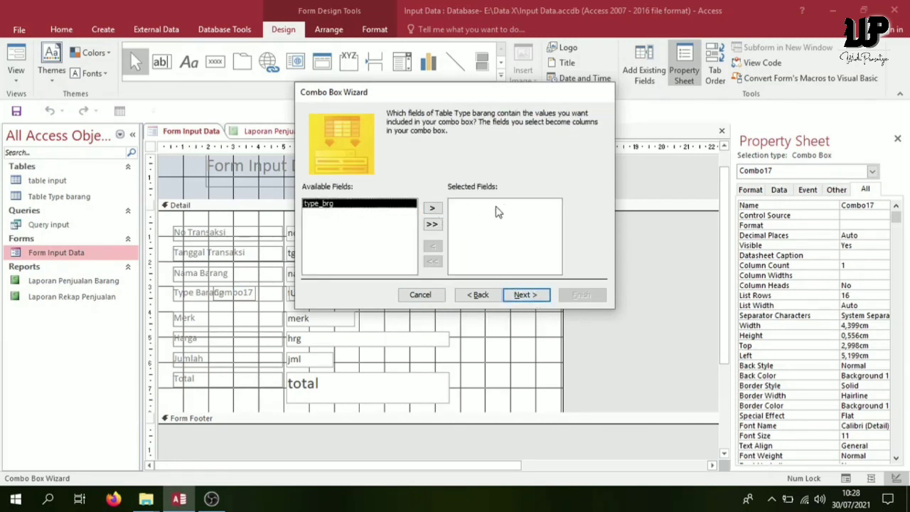
click(426, 208)
click(524, 295)
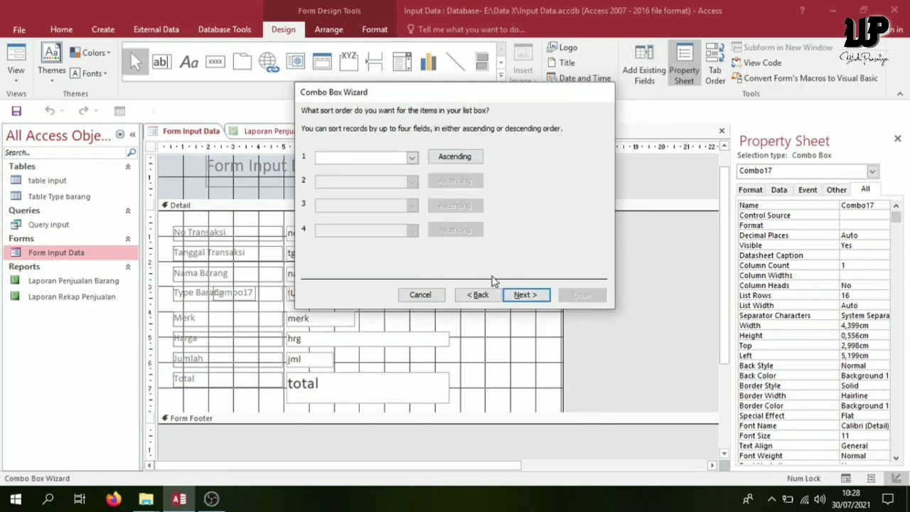
Sort the combo box items by type_brg in ascending order and accept the default column width.
click(411, 157)
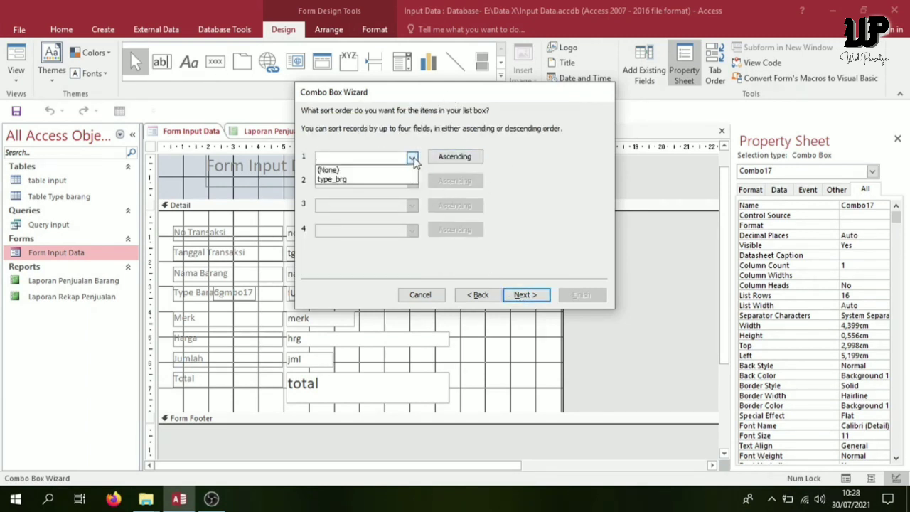
click(412, 158)
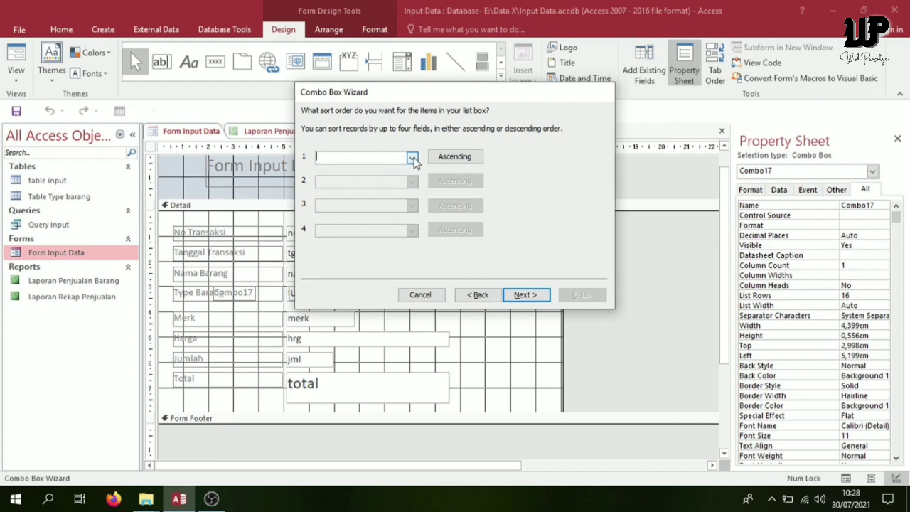
click(412, 159)
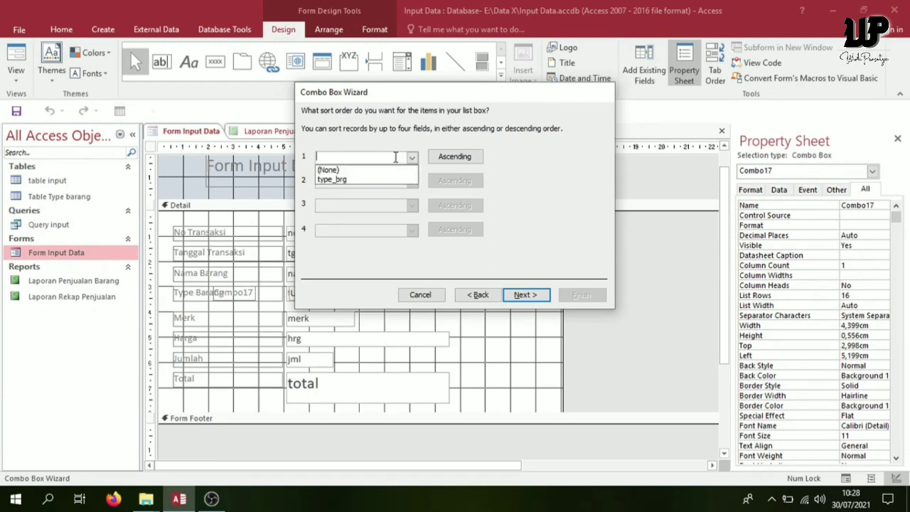
click(348, 180)
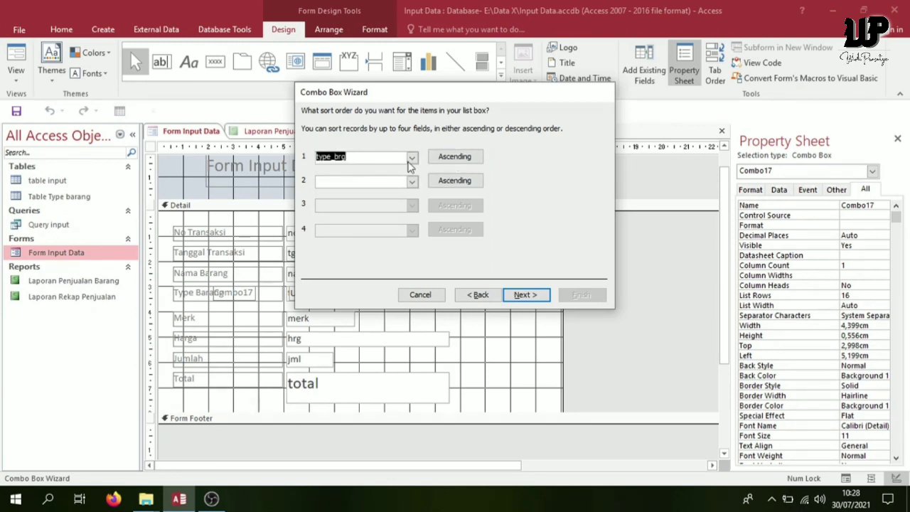
click(530, 294)
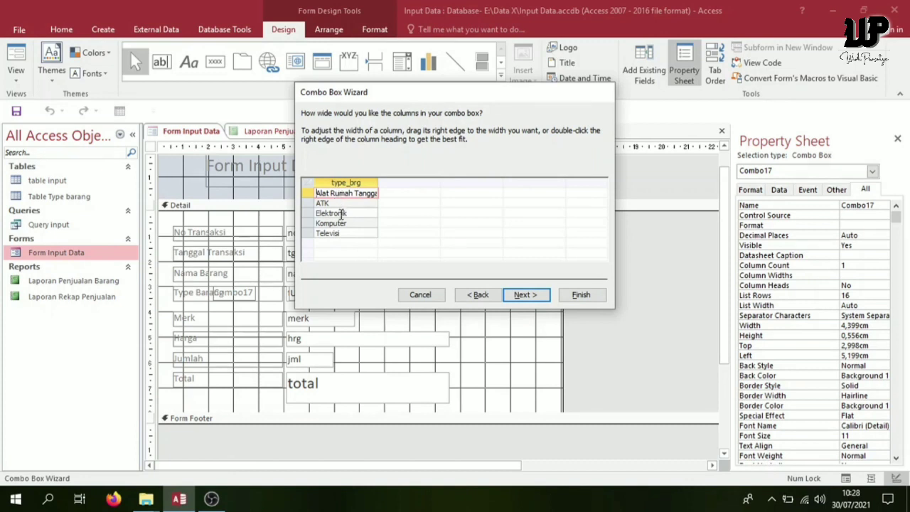
click(523, 293)
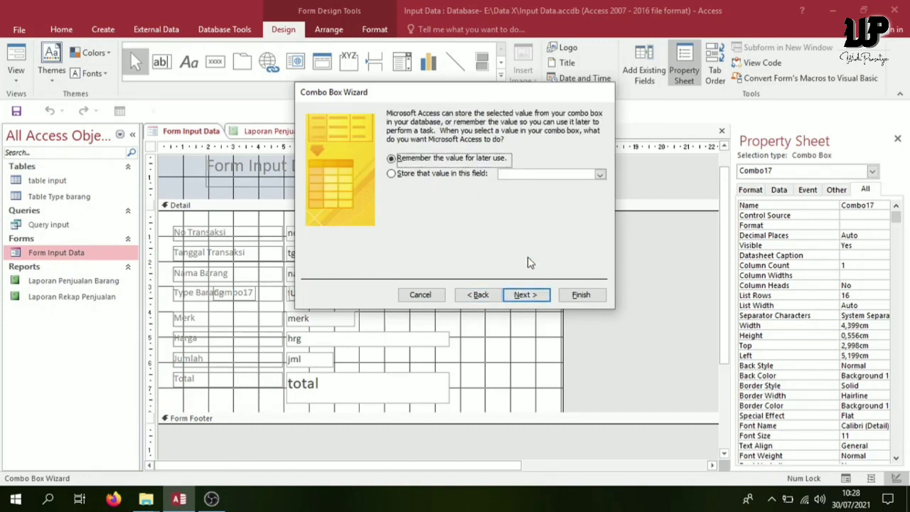
Store the selected value in the type_barang field and finish the wizard with the default label.
click(417, 177)
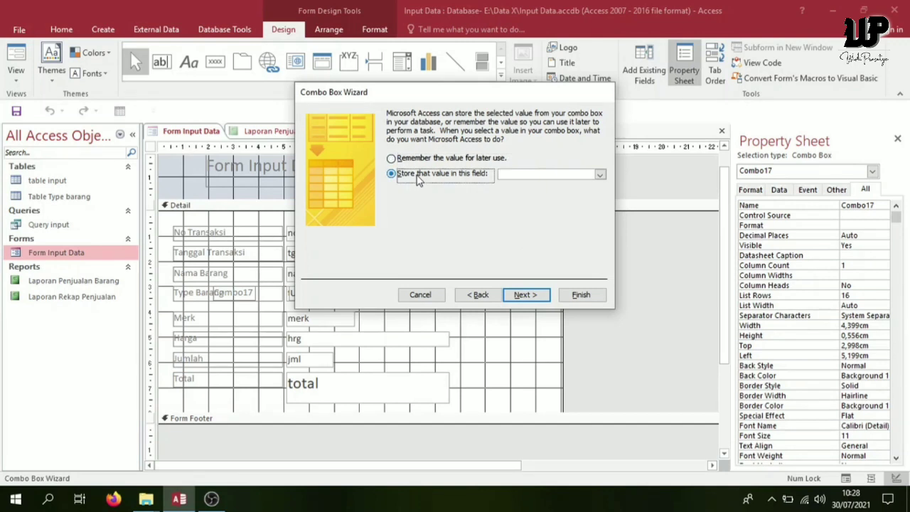
click(600, 176)
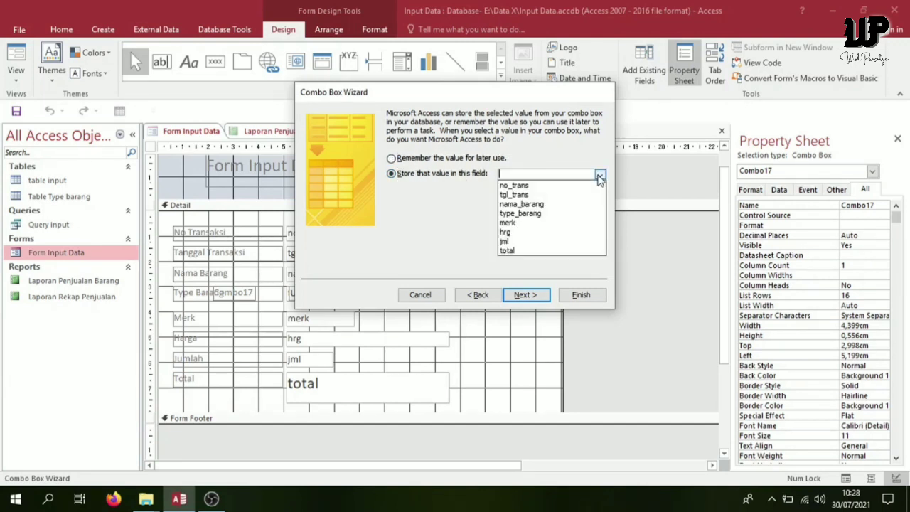
click(533, 213)
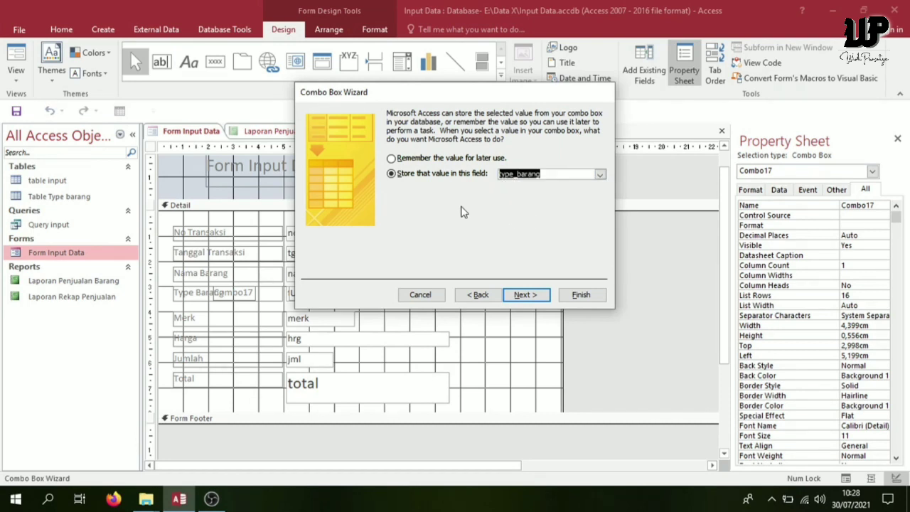
click(600, 177)
click(601, 177)
click(528, 295)
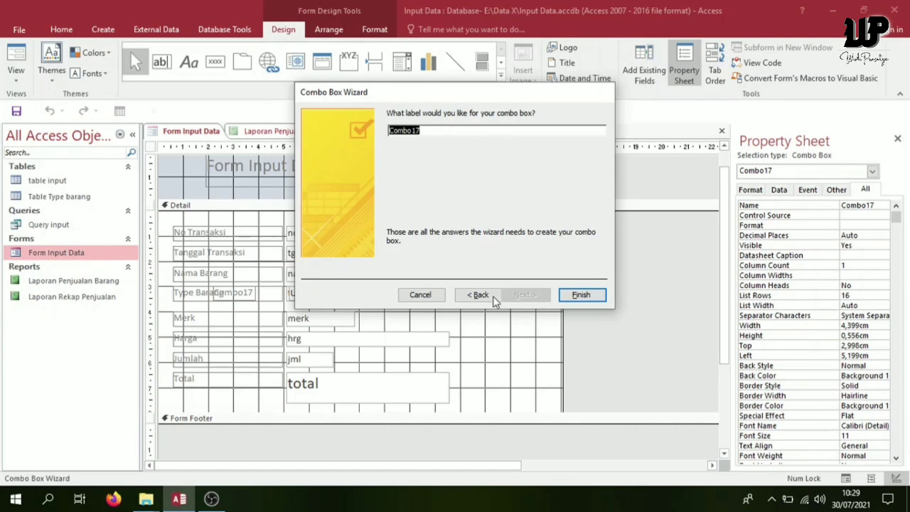
click(580, 295)
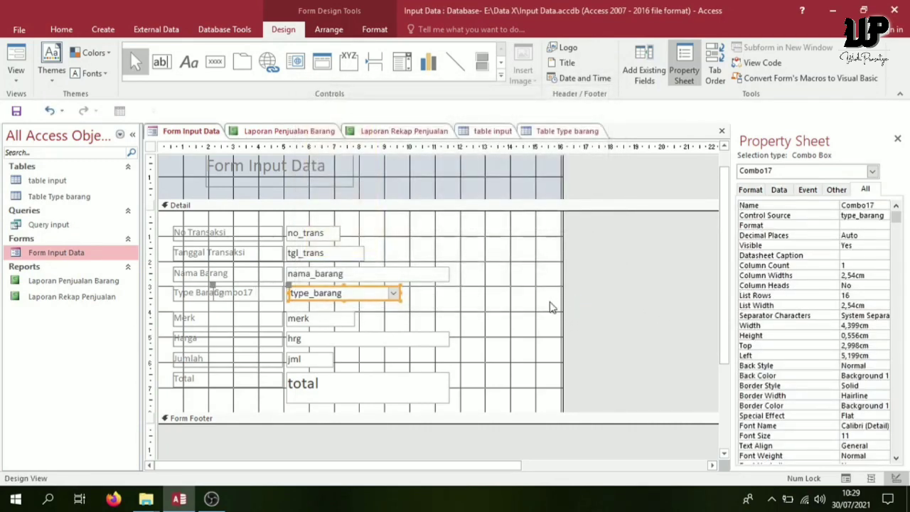
Check the new combo box in Form View and return to Design View.
click(18, 84)
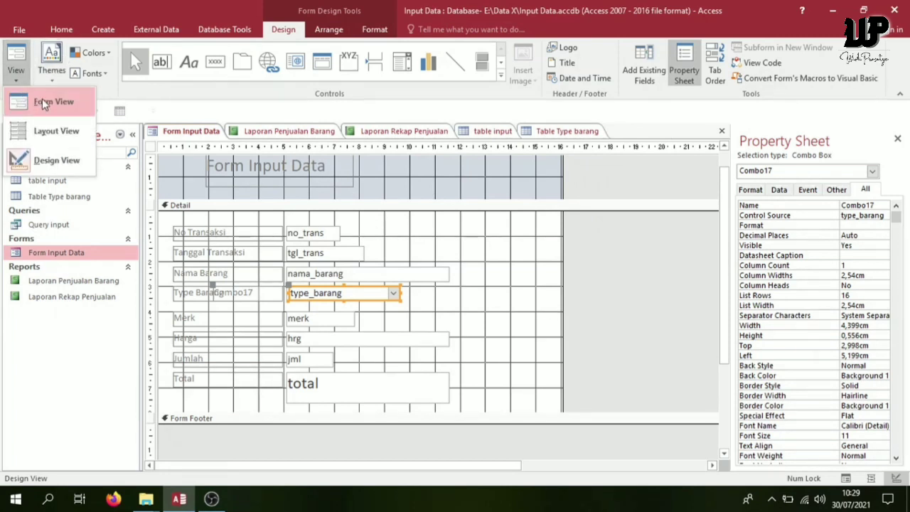
click(42, 101)
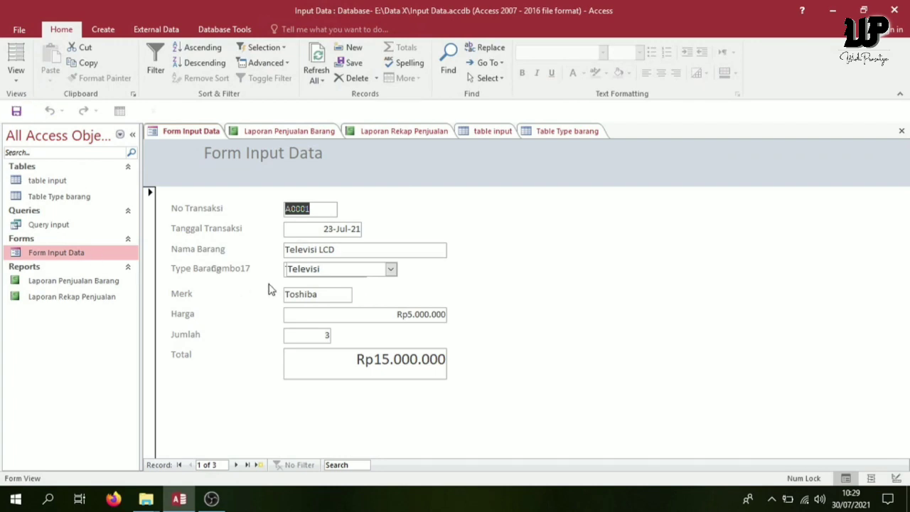
click(18, 82)
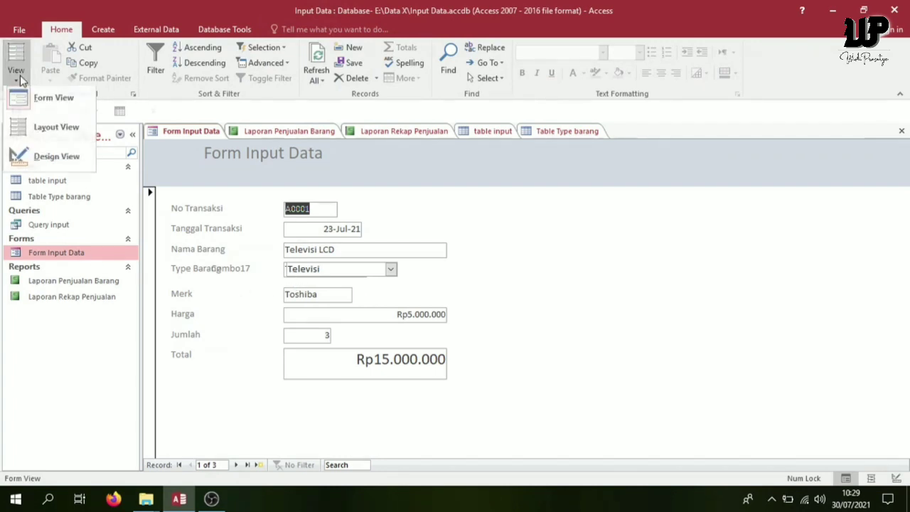
click(51, 162)
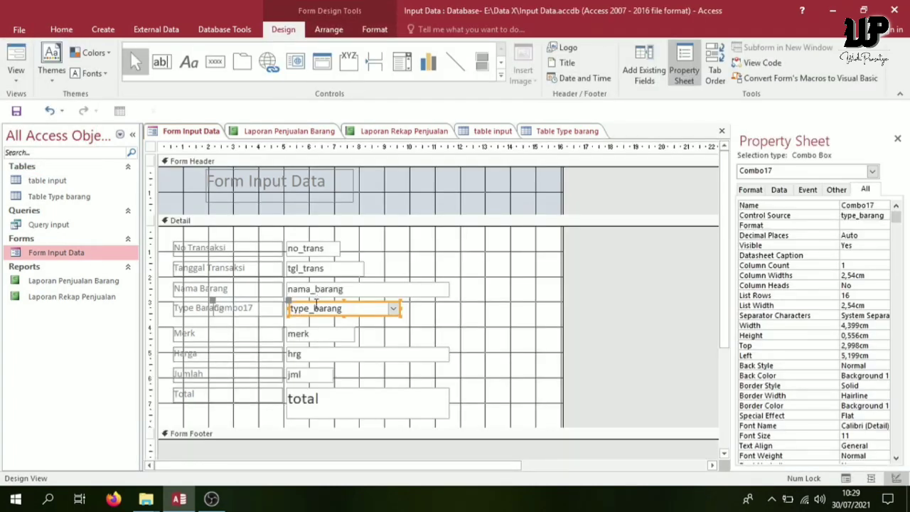
Enlarge the type_barang combo box to about 4.5 cm wide and extend its height to cover the text box beneath it.
click(290, 313)
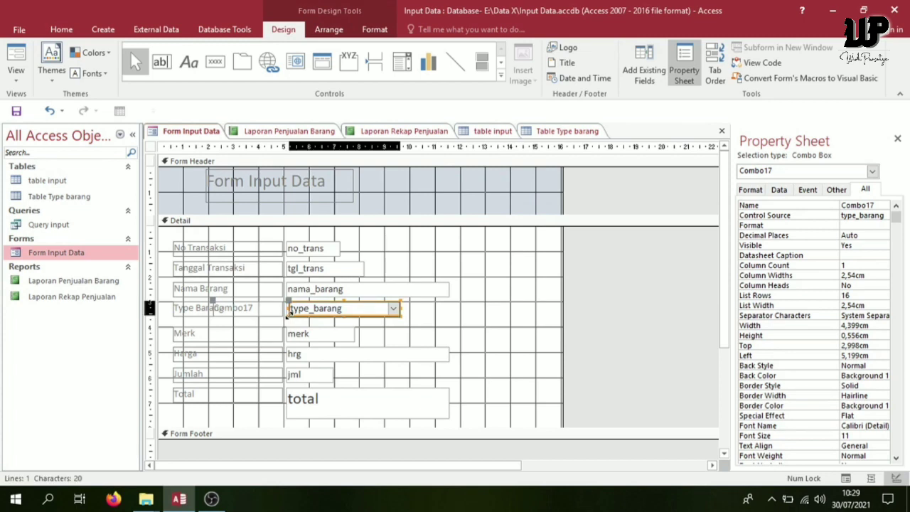
drag(288, 316, 286, 314)
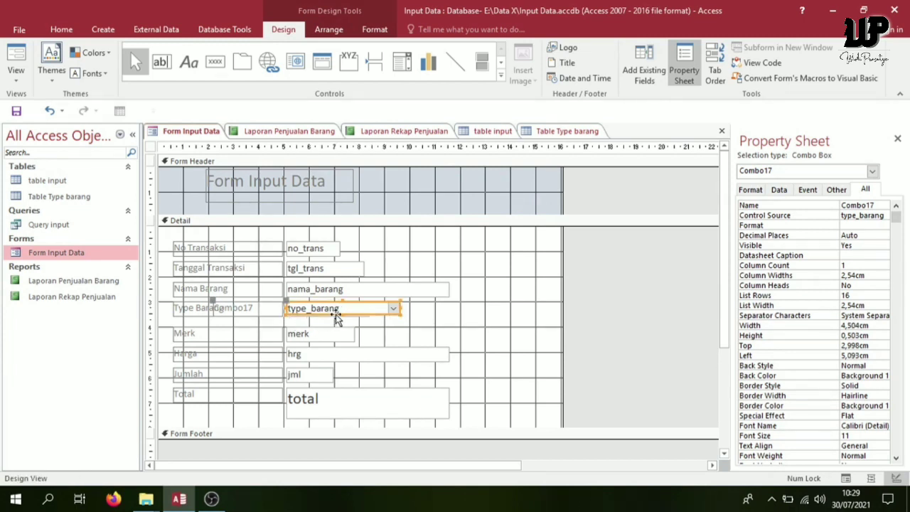
click(339, 320)
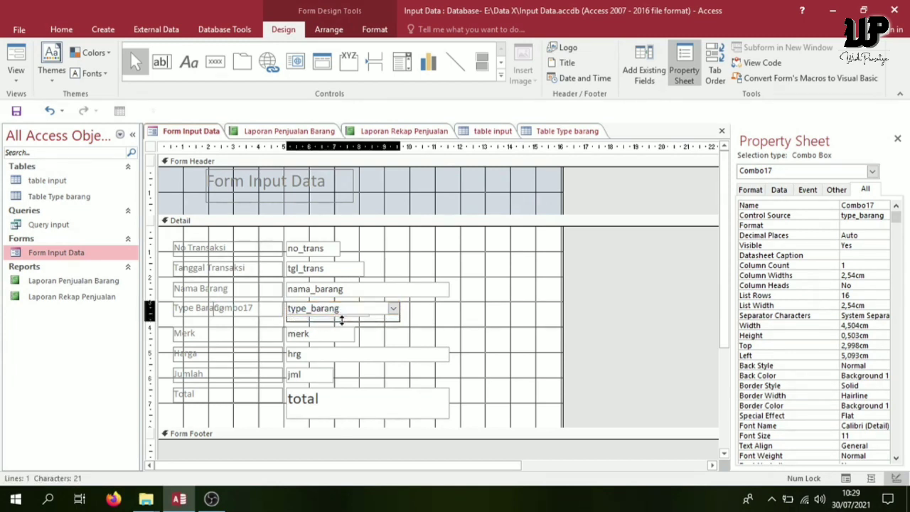
Delete the combo box's Combo17 label that overlaps the Type Barang label.
click(236, 318)
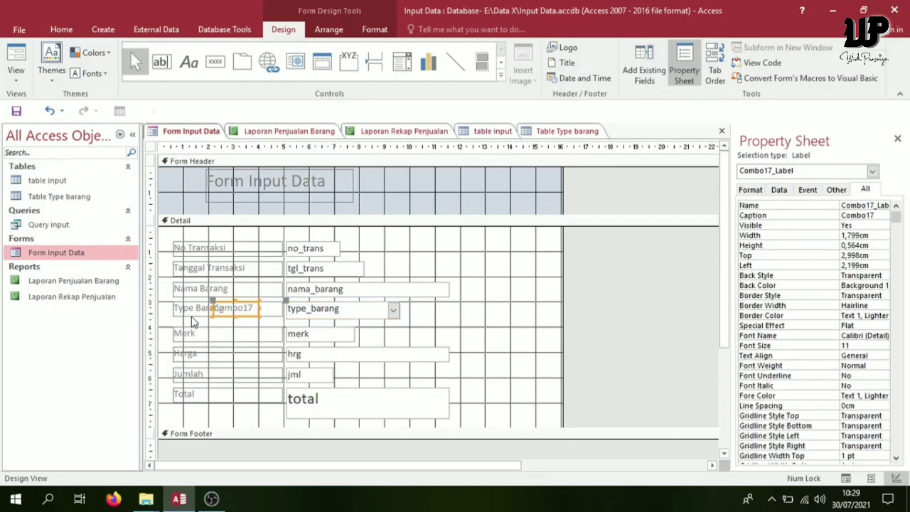
click(236, 333)
click(241, 312)
key(Delete)
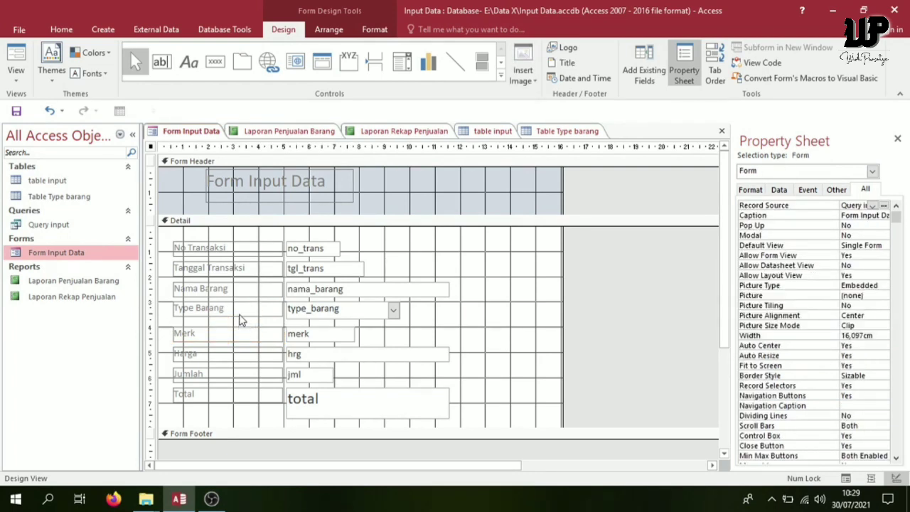
Increase the Type Barang label's height to about 0.71 cm and show the form in Form View.
click(233, 312)
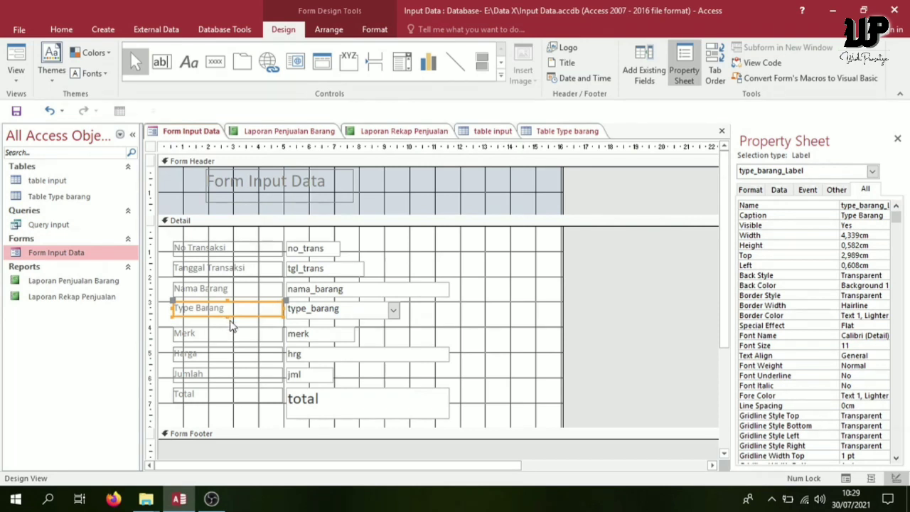
drag(228, 312, 228, 316)
click(26, 85)
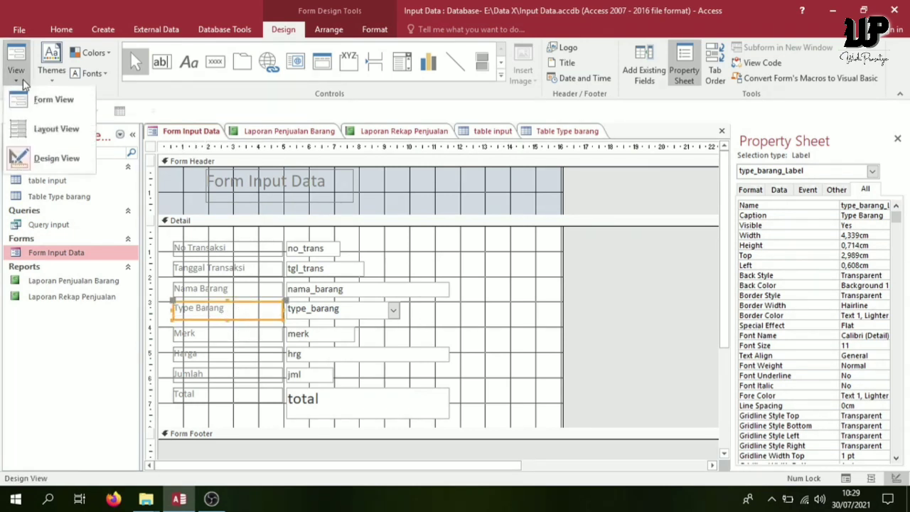
click(44, 99)
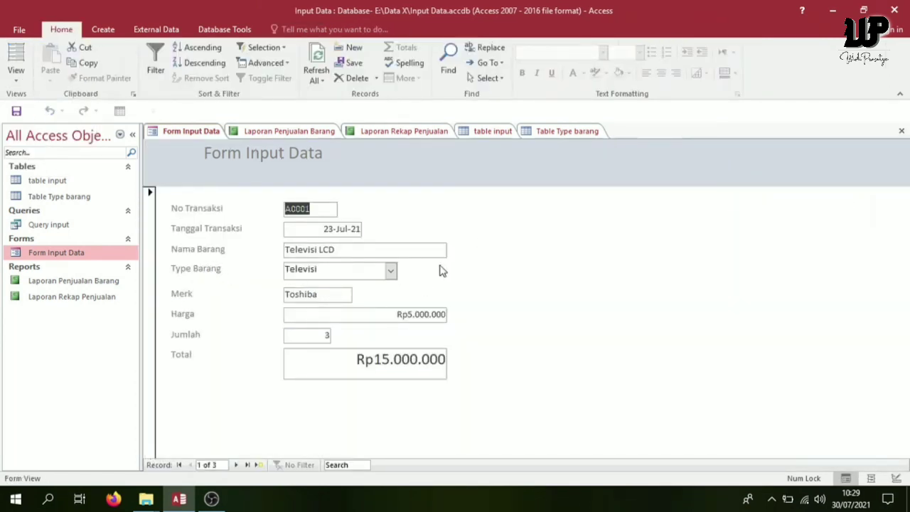
Test the Type Barang combo box on the first record by choosing ATK, Elektronik, Komputer and Televisi, and save the record.
click(390, 270)
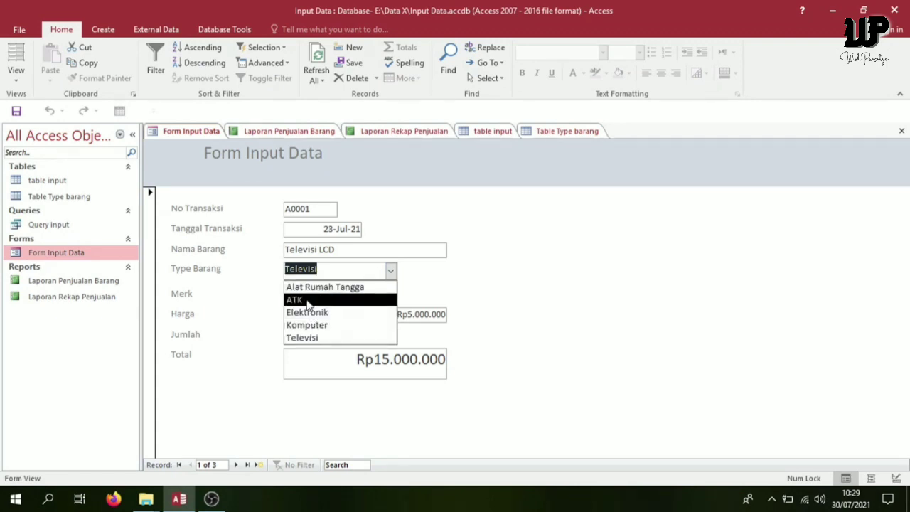
click(297, 299)
click(390, 271)
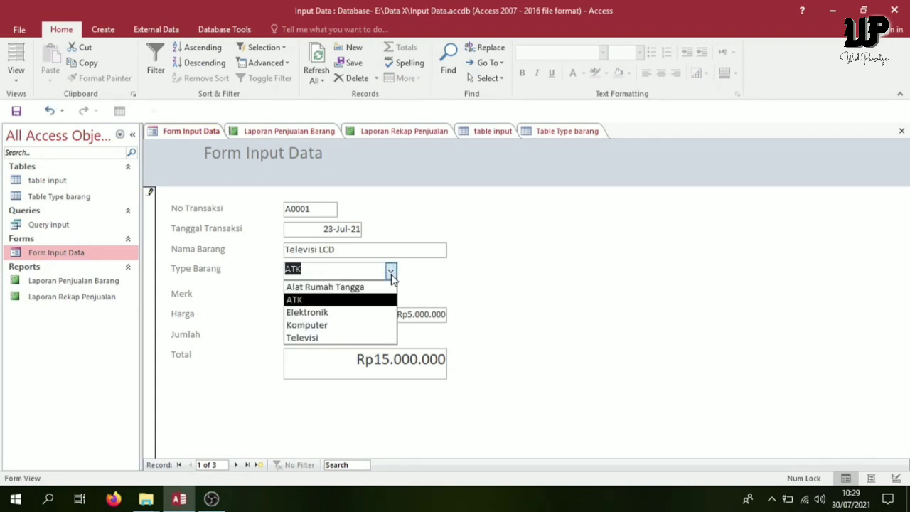
click(325, 312)
click(390, 271)
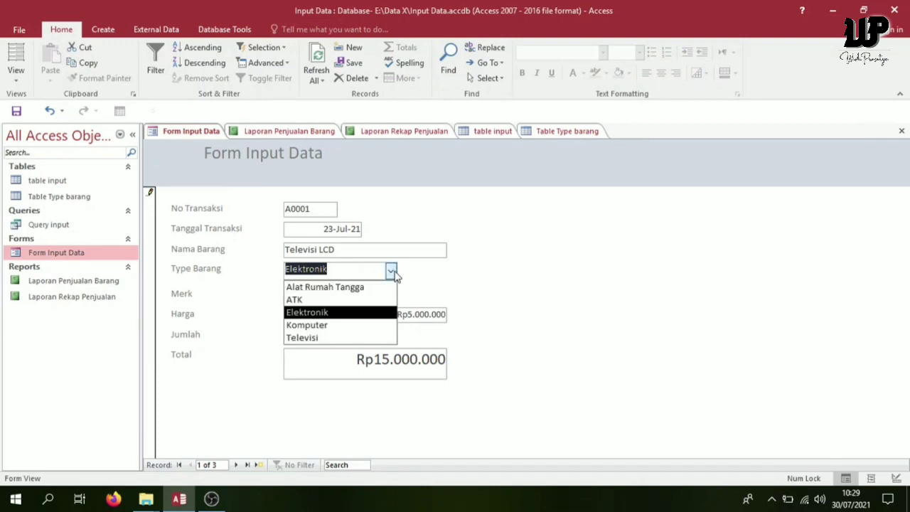
click(332, 326)
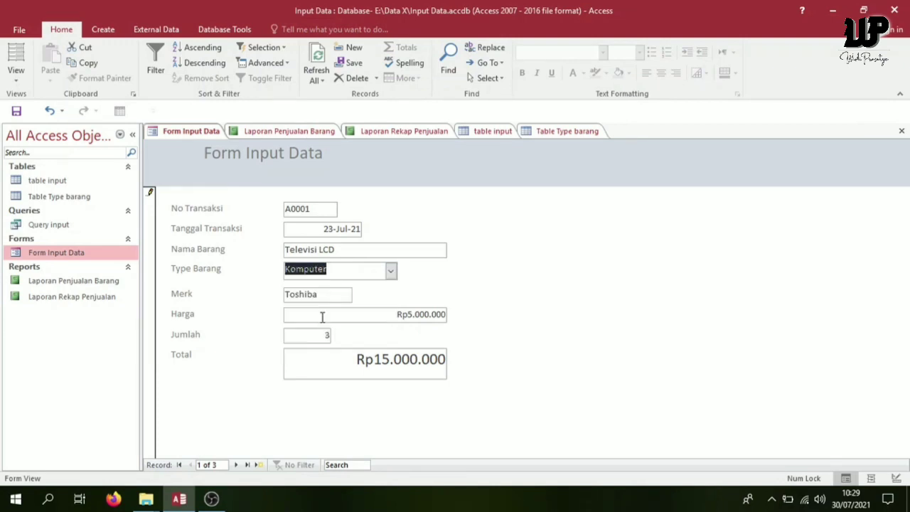
click(391, 273)
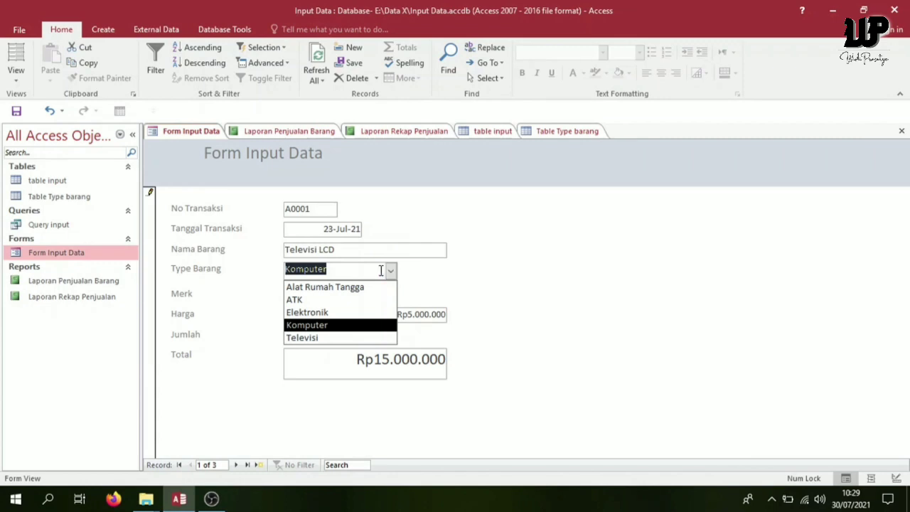
click(311, 339)
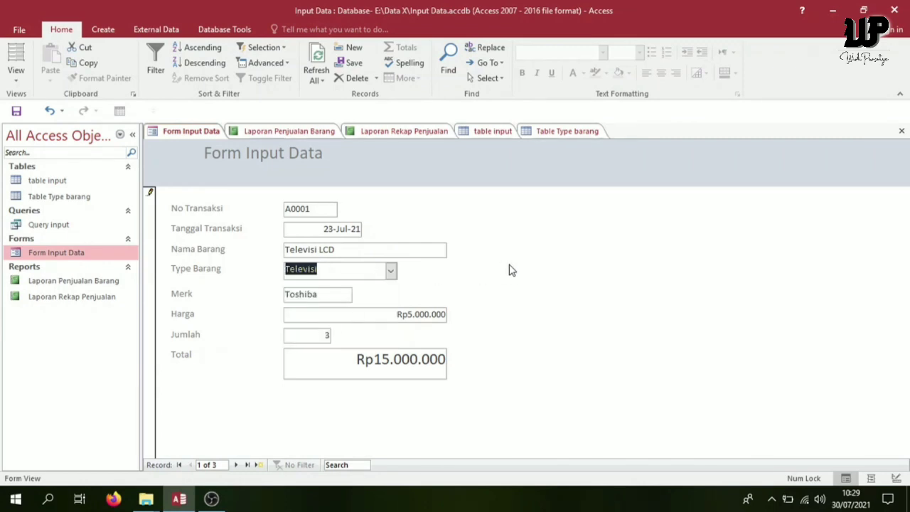
key(shift+Return)
key(shift+space)
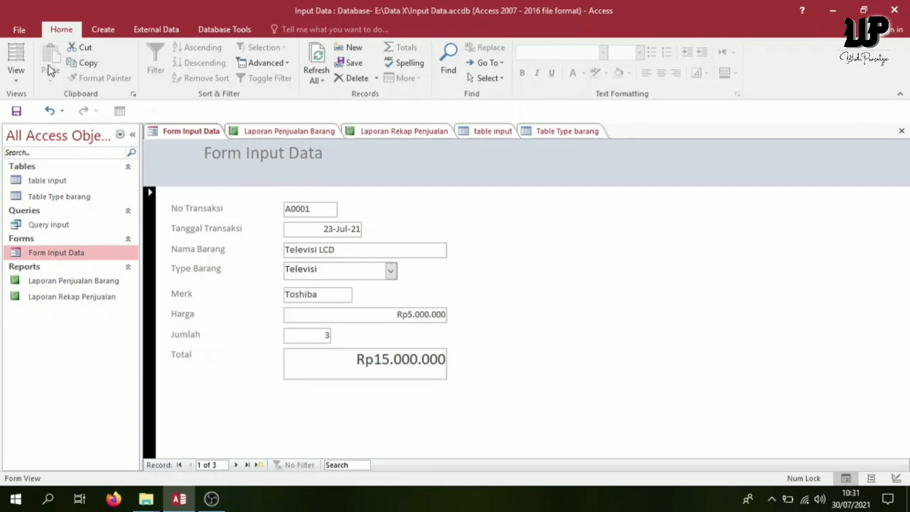
Switch the form to Design View, extend the Detail section's height to about 10.9 cm and widen the form to about 17 cm.
click(16, 71)
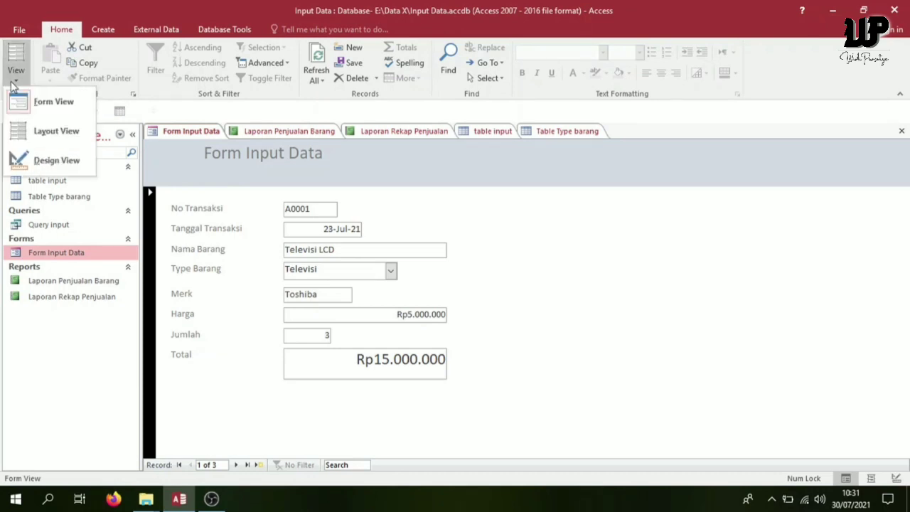
click(62, 160)
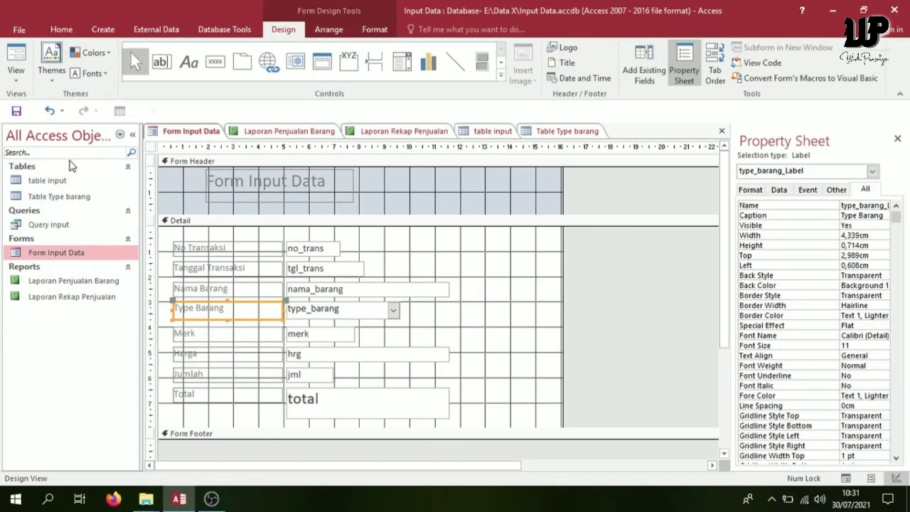
scroll(487, 345, down, 2)
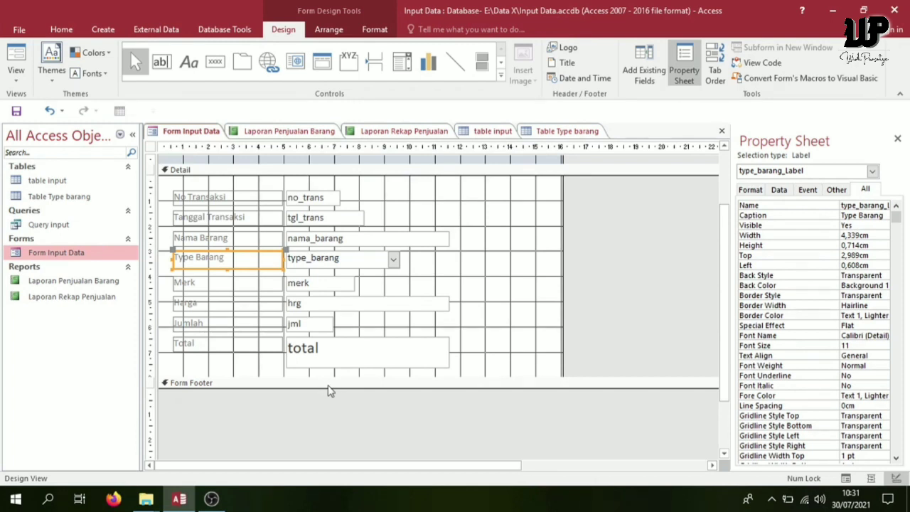
drag(327, 378, 349, 452)
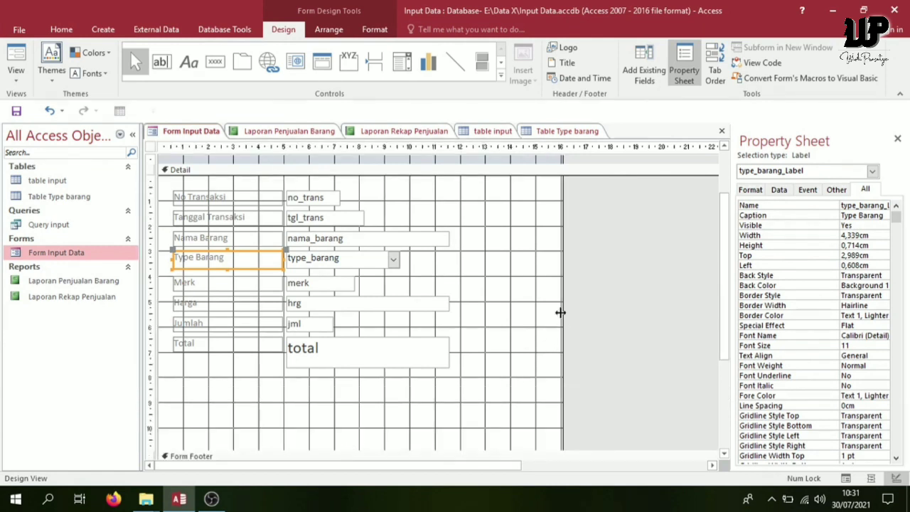
drag(563, 307, 587, 306)
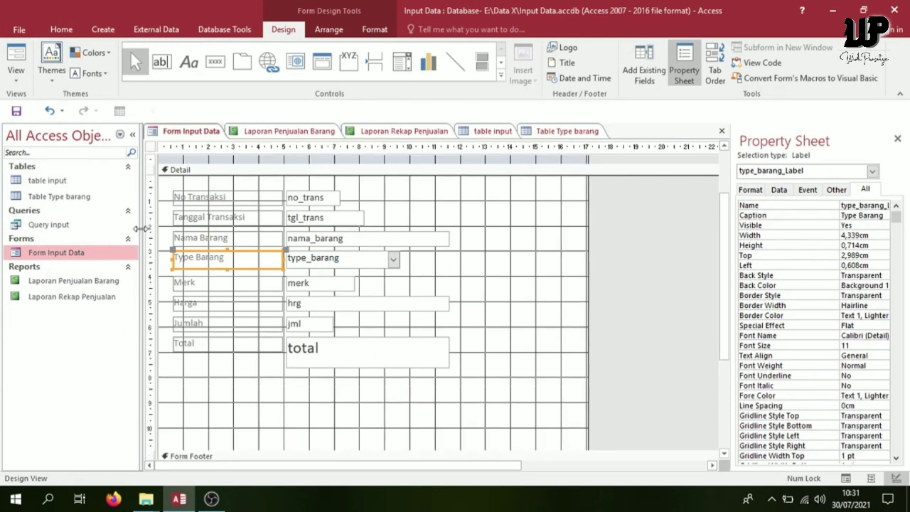
scroll(726, 283, down, 2)
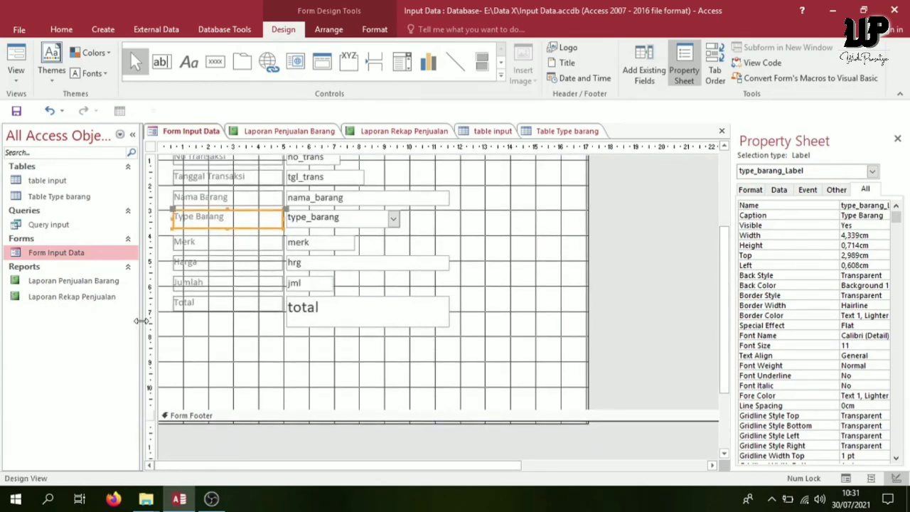
Draw a command button about 1.5 by 0.8 cm below the Total label and assign it the Record Operations action Add New Record.
click(215, 64)
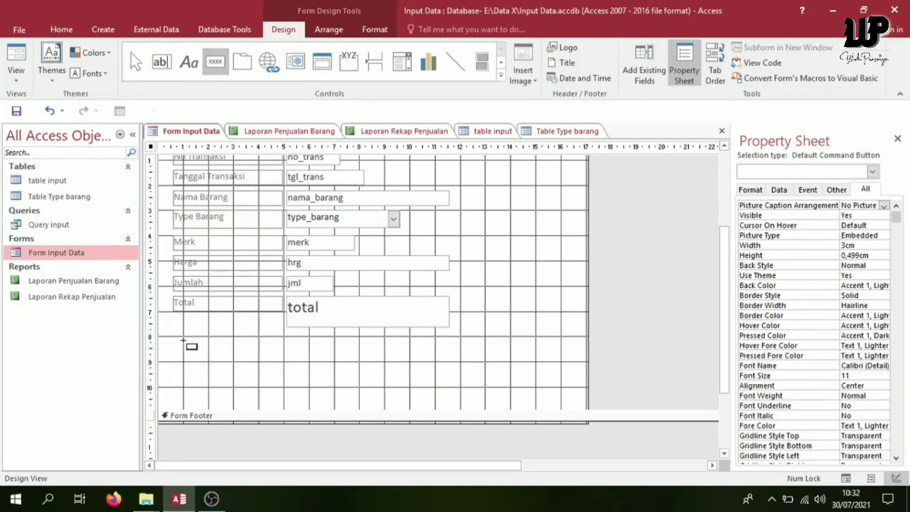
drag(183, 338, 222, 360)
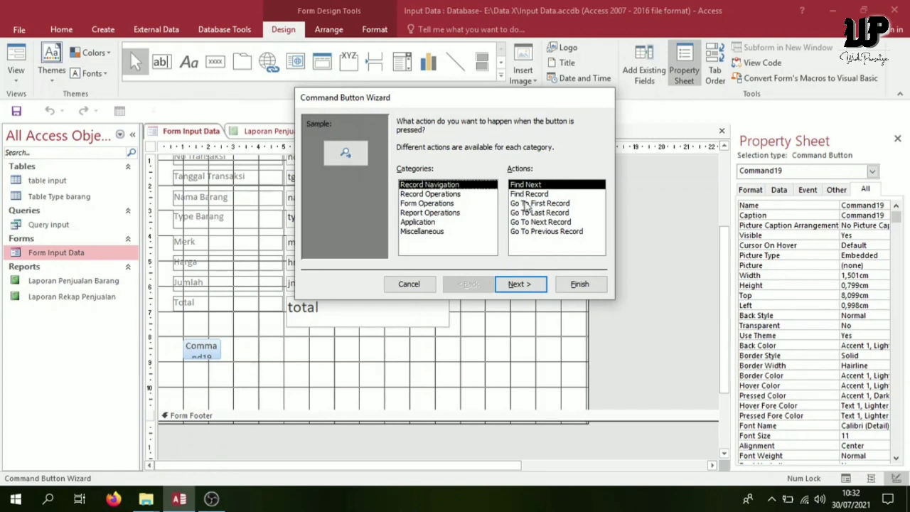
click(420, 195)
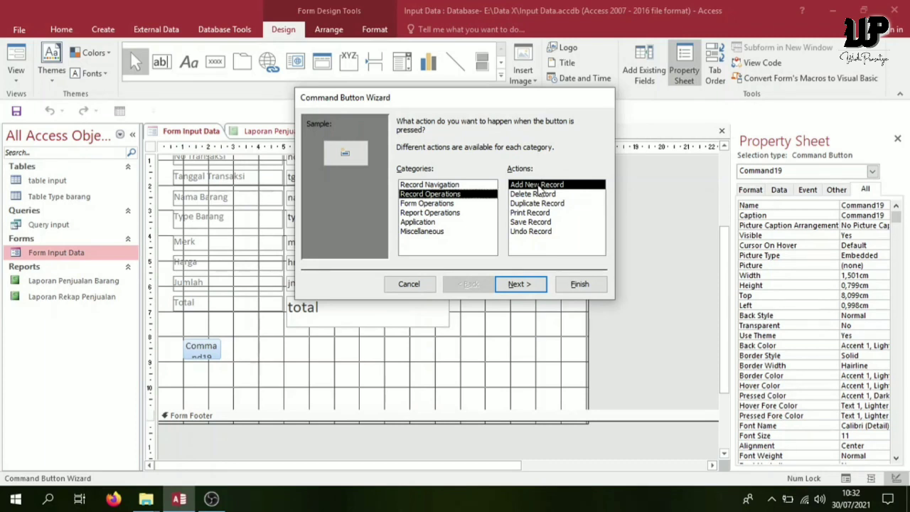
click(529, 286)
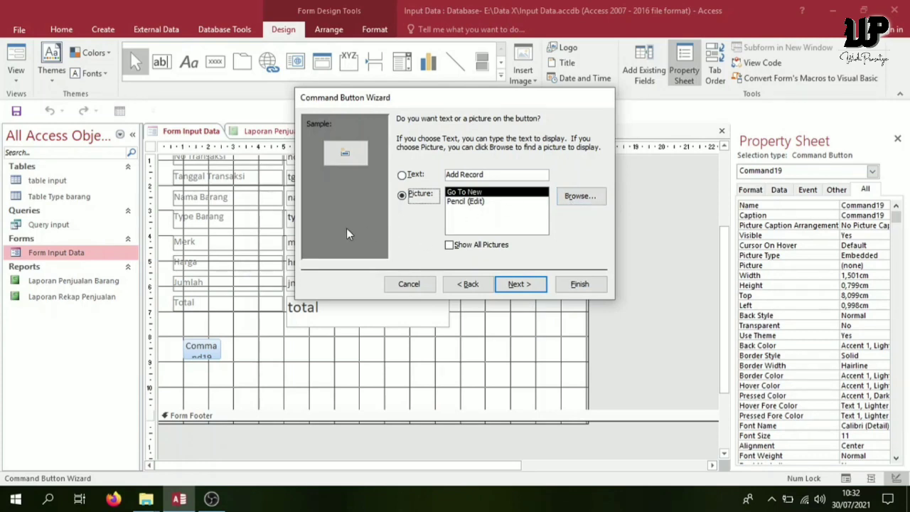
Give the command button the text Add instead of a picture and finish the wizard with the default button name.
click(580, 200)
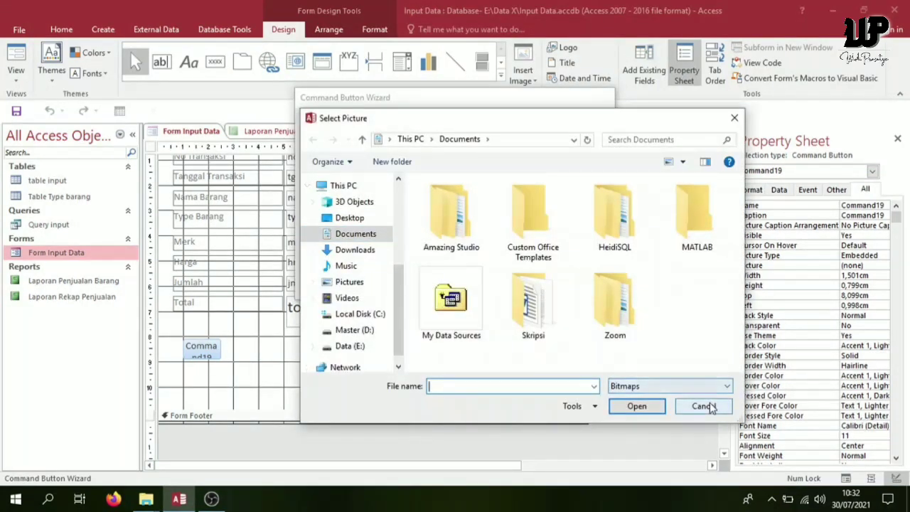
click(706, 404)
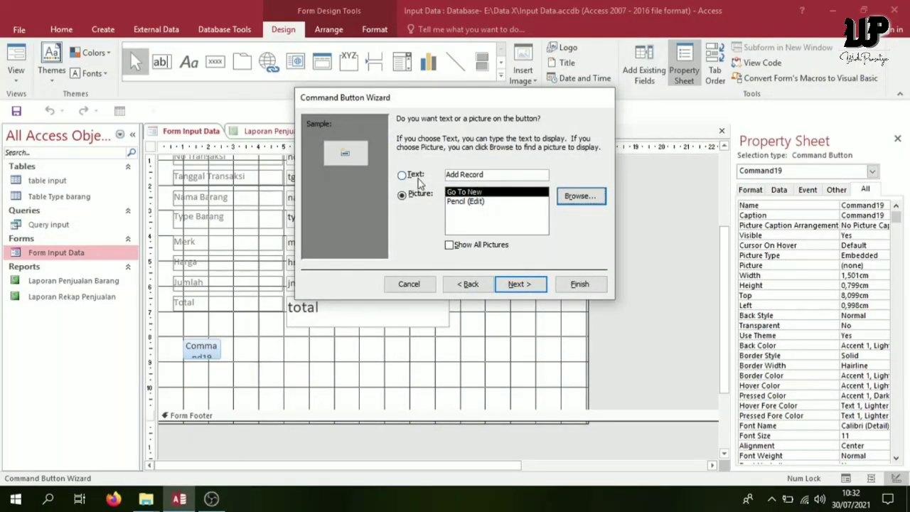
click(491, 174)
drag(498, 172, 435, 176)
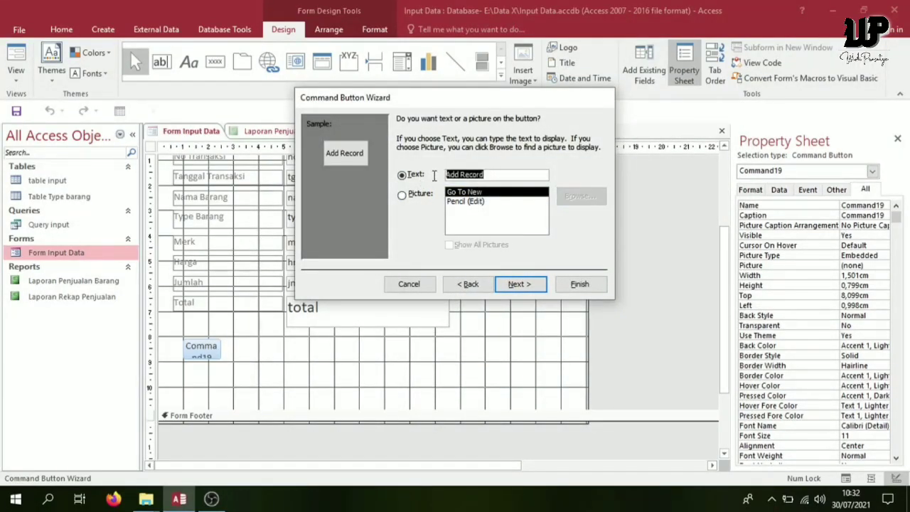
key(BackSpace)
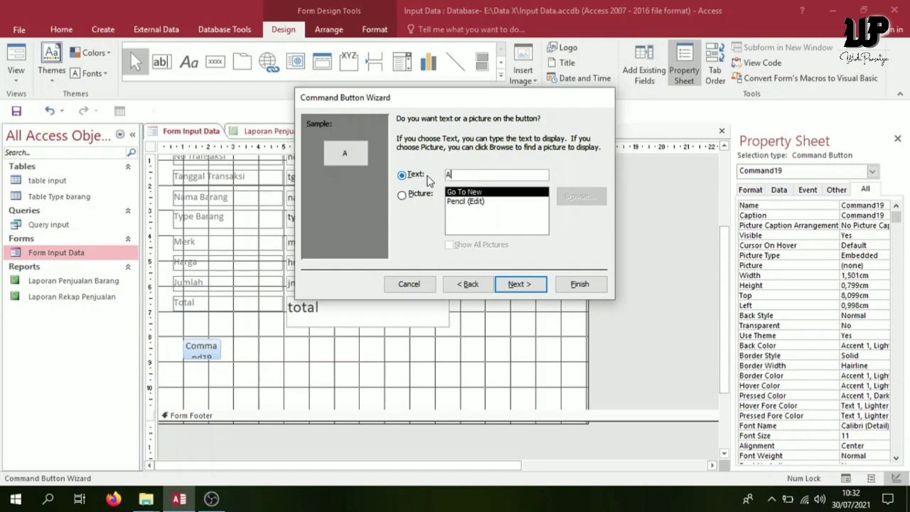
text(Add)
key(BackSpace)
key(BackSpace)
text(Tambah)
key(BackSpace)
key(BackSpace)
key(BackSpace)
key(BackSpace)
key(BackSpace)
key(BackSpace)
click(531, 284)
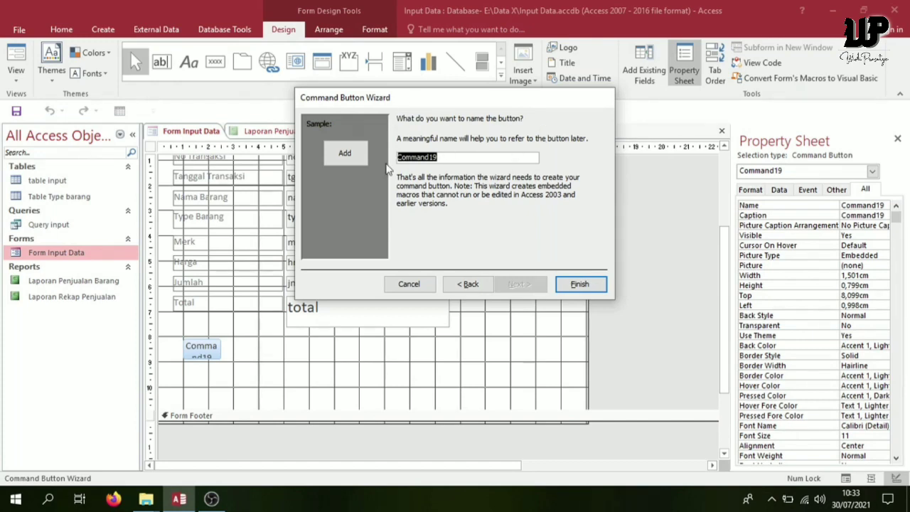
click(597, 284)
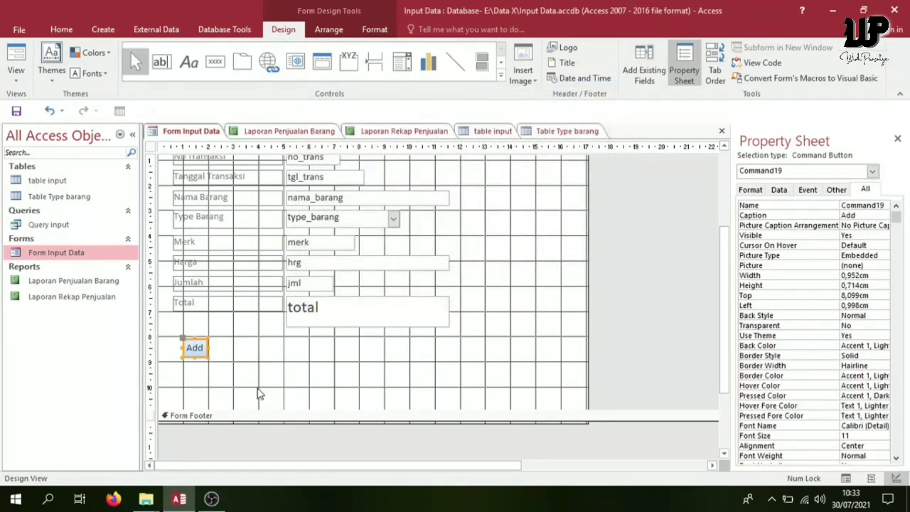
Widen the Add button to about 1.3 cm and show the form in Form View.
drag(206, 356, 218, 355)
click(244, 361)
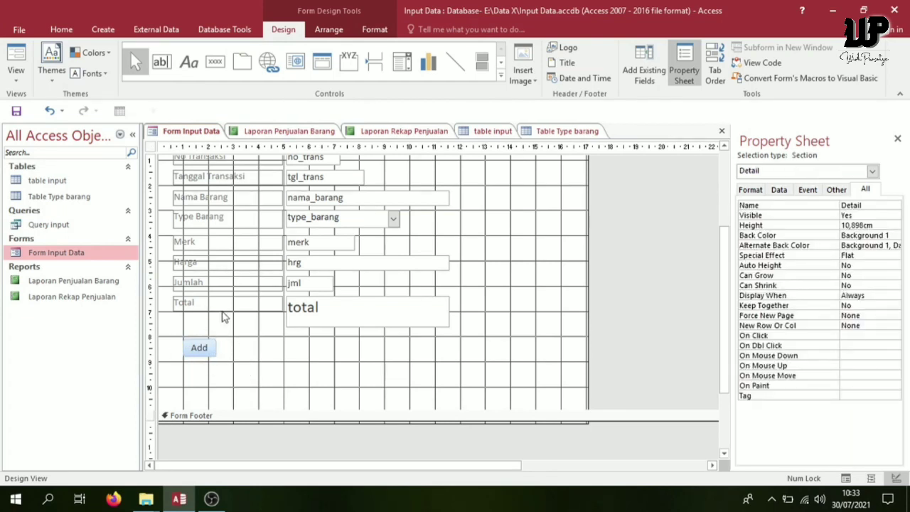
click(15, 74)
click(49, 103)
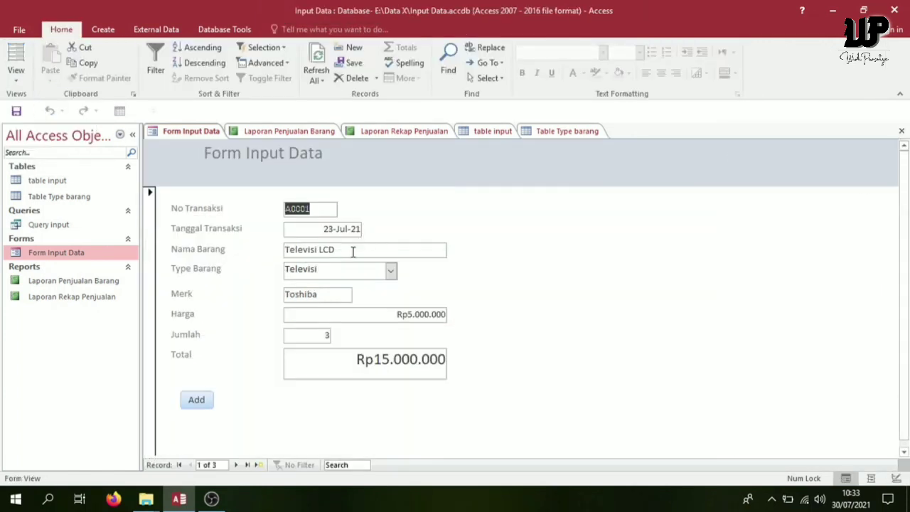
Browse forward to the blank new record, go back one record and test the Add button.
click(236, 464)
click(235, 464)
click(236, 464)
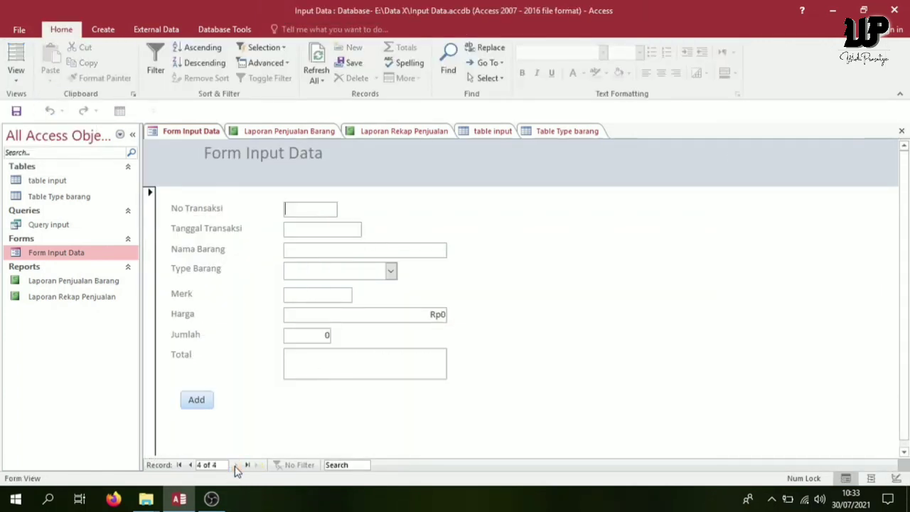
click(189, 464)
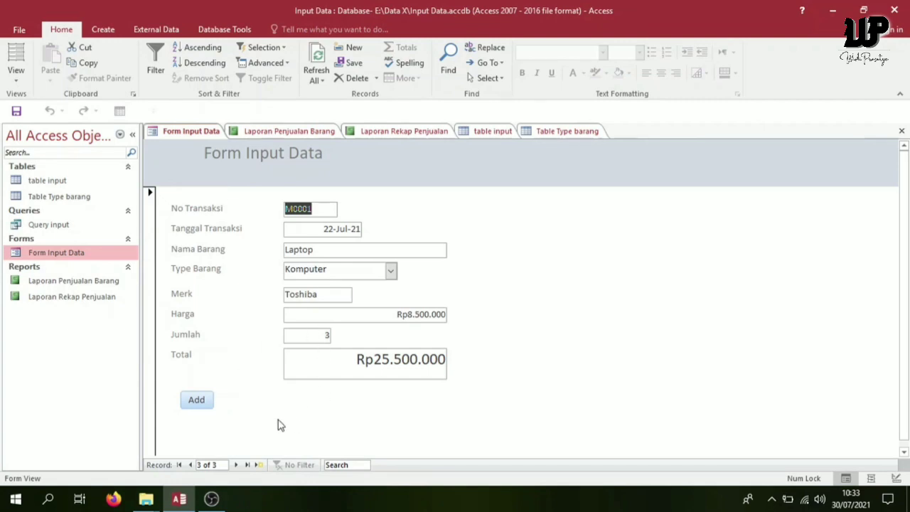
click(196, 400)
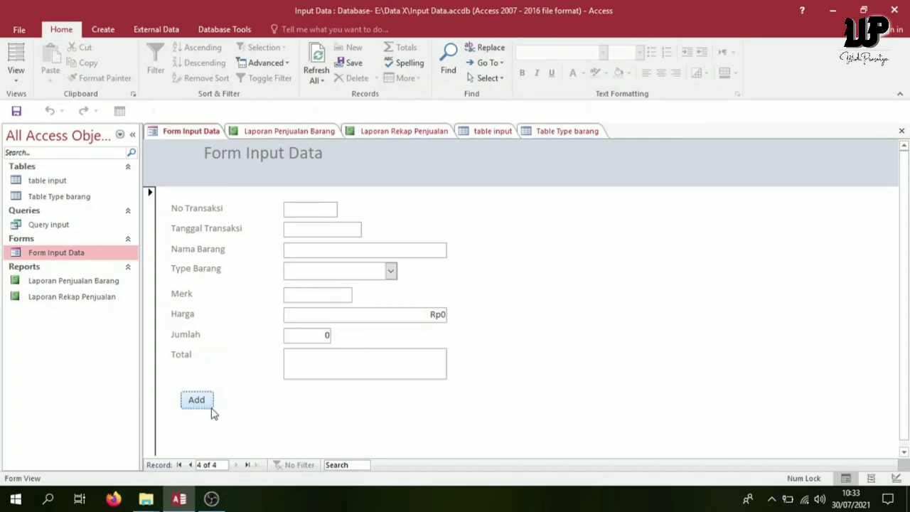
In Design View, draw a command button about 1.4 by 0.6 cm beside Add and assign it the Record Operations action Delete Record.
click(17, 82)
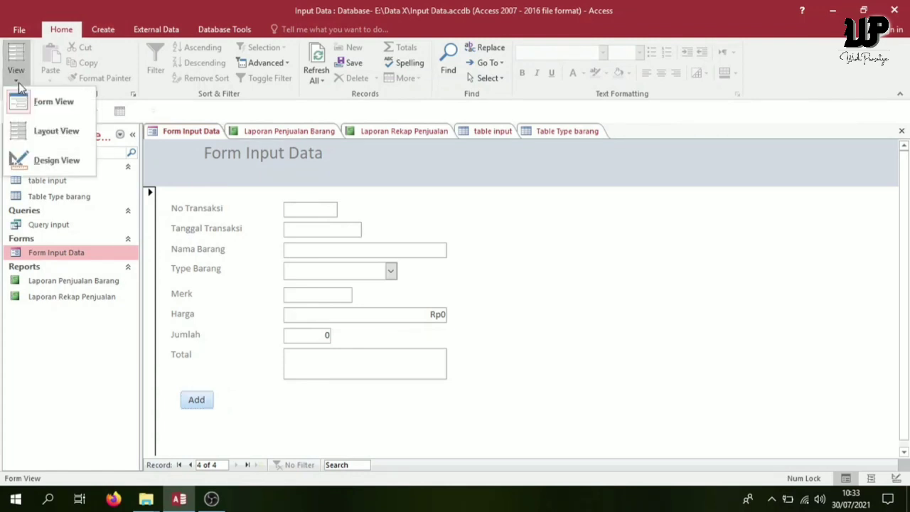
click(57, 160)
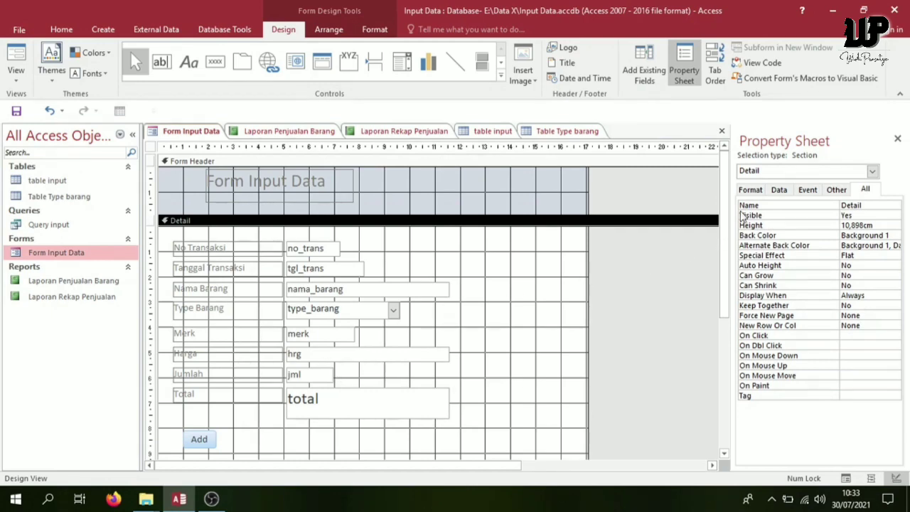
scroll(731, 240, down, 1)
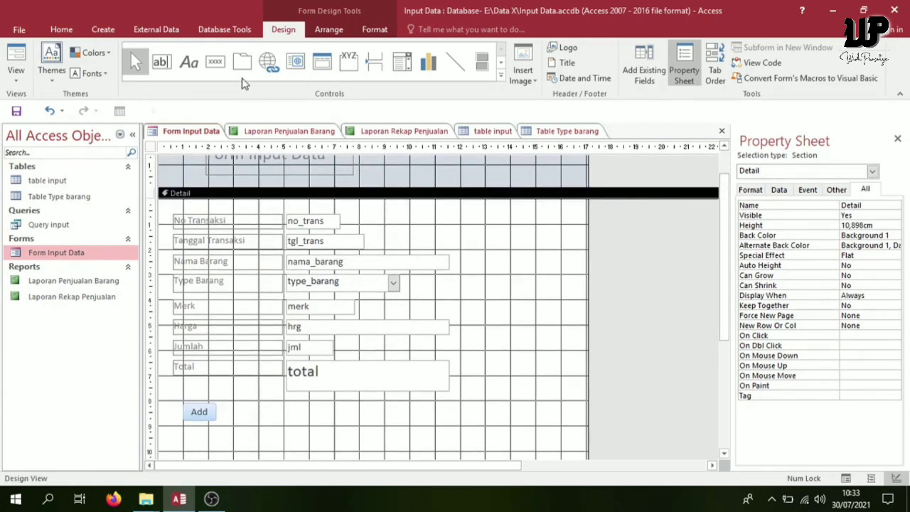
click(215, 62)
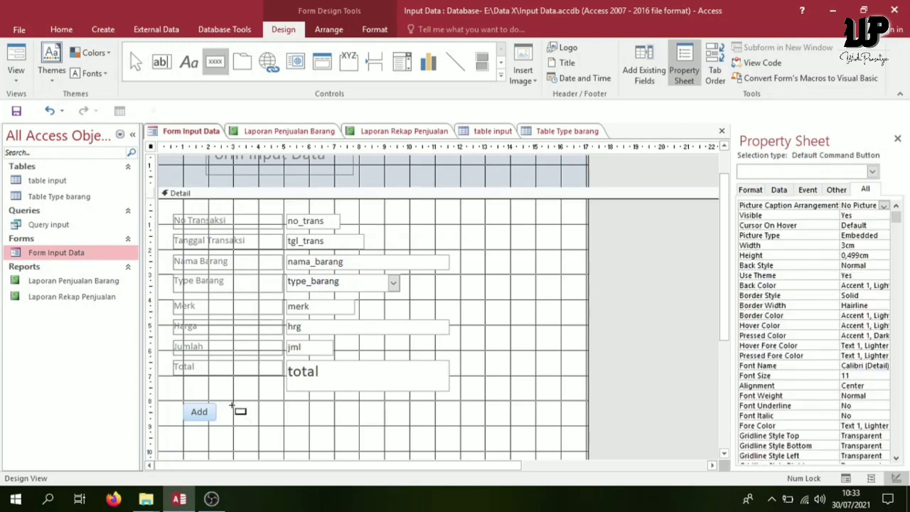
drag(231, 405, 272, 422)
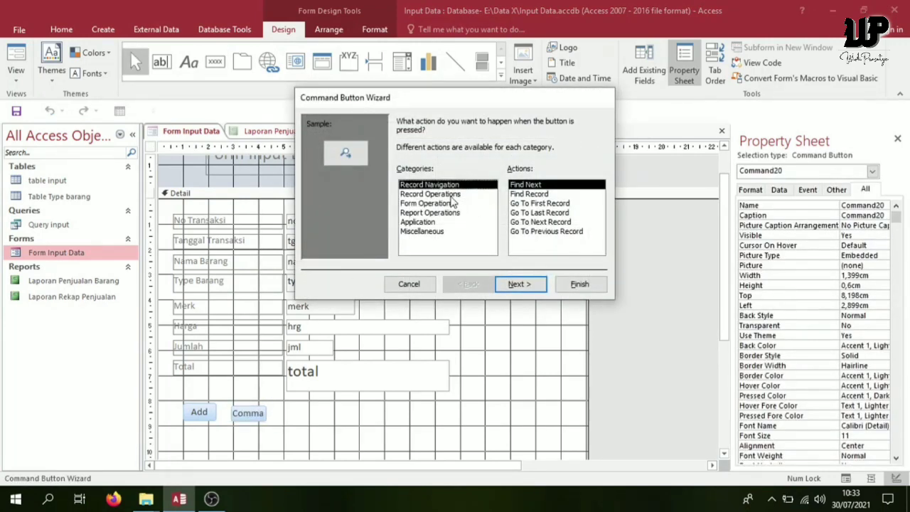
click(457, 196)
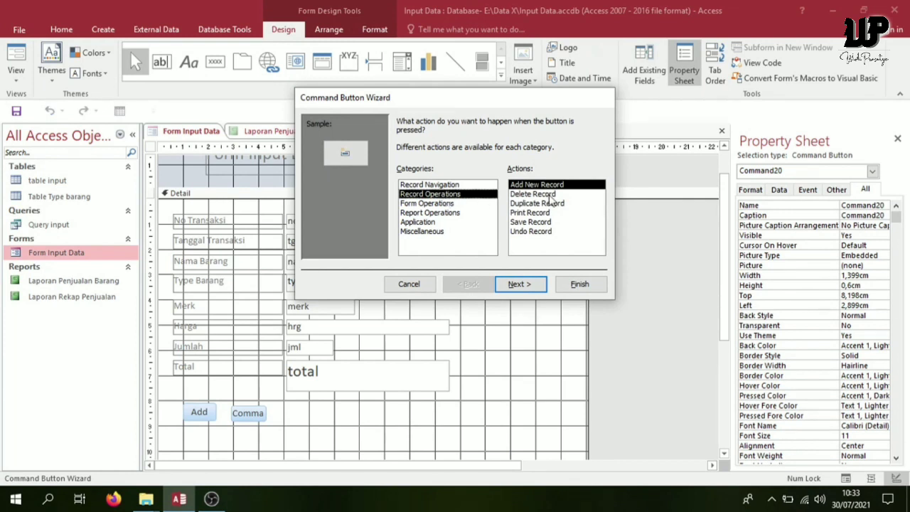
click(550, 196)
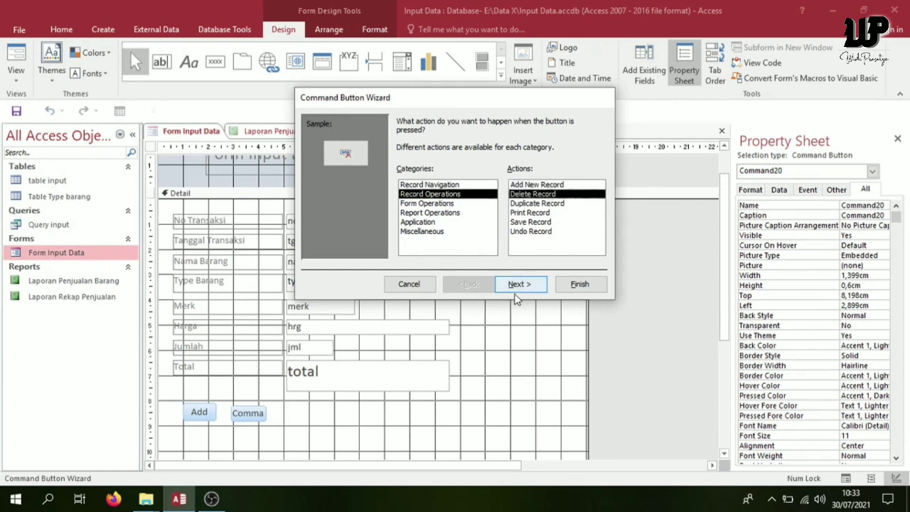
click(517, 286)
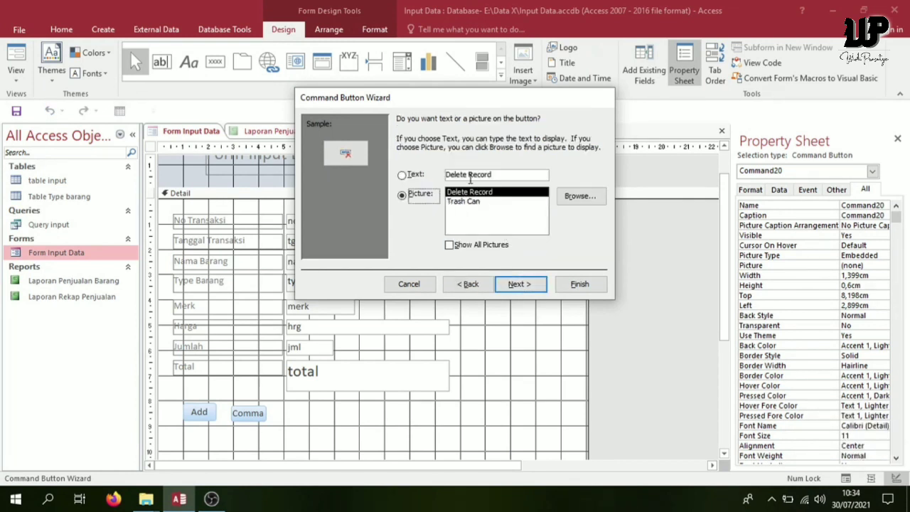
Give the new command button the text Delete instead of a picture and finish the wizard with the default button name.
click(496, 174)
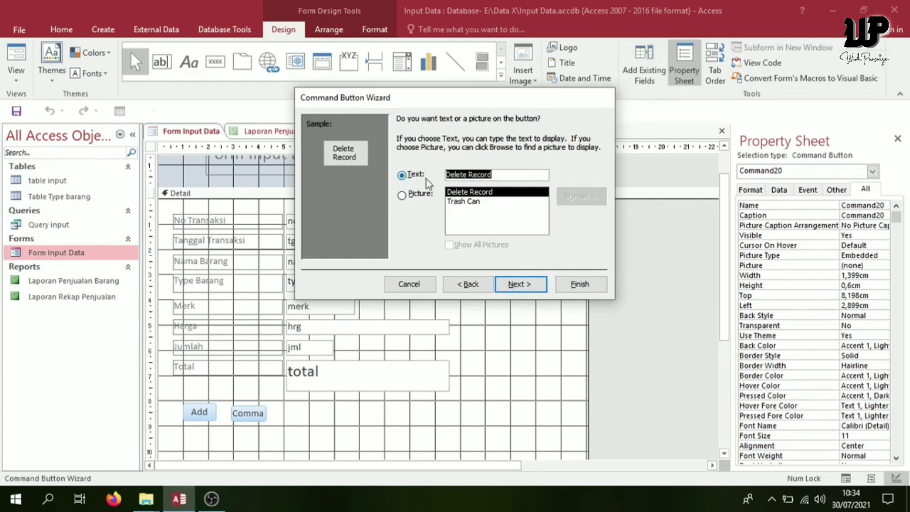
text(Del)
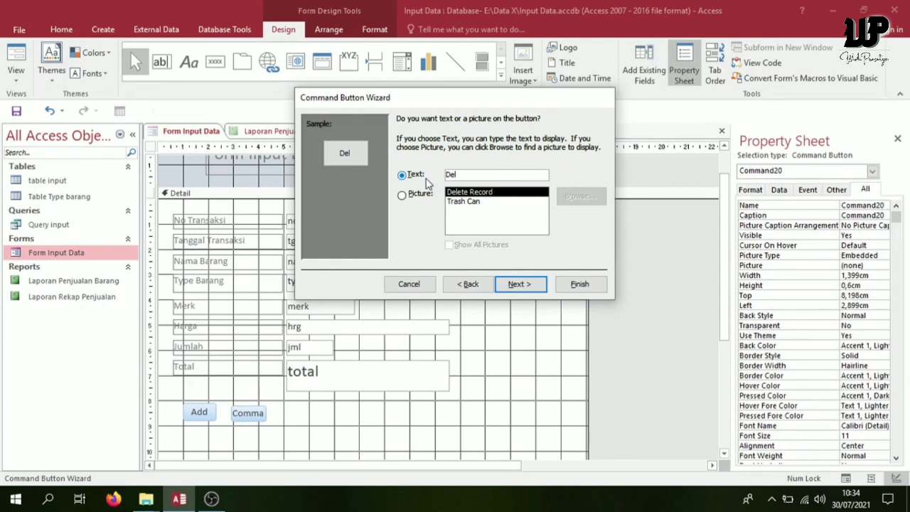
text(ete)
click(520, 283)
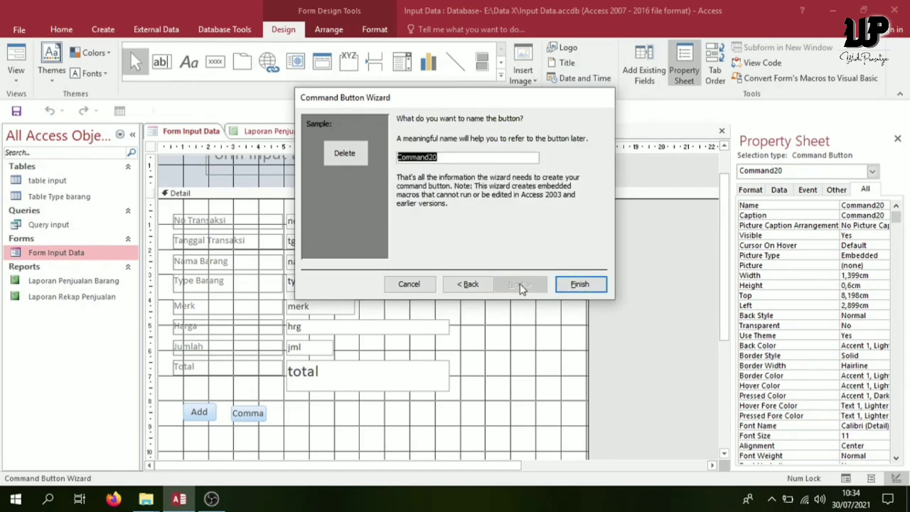
click(581, 285)
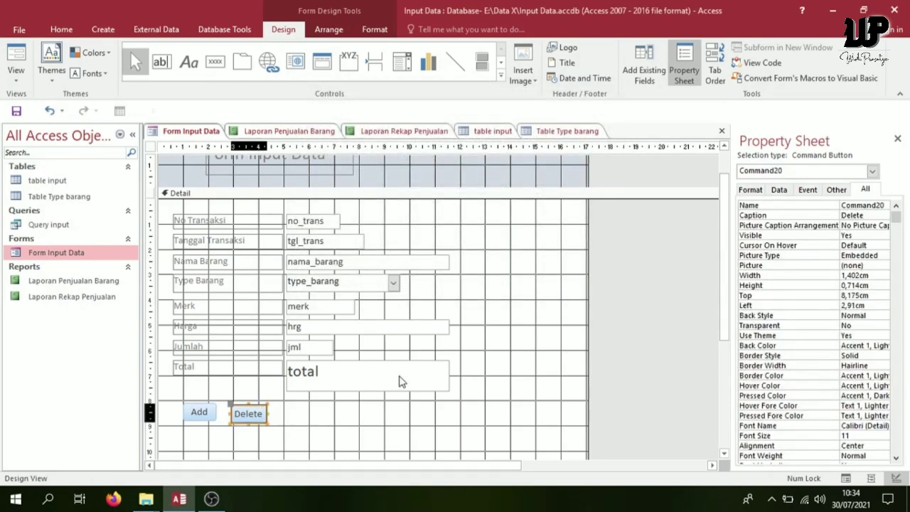
Nudge the Delete button up slightly to line up with the Add button and show the form in Form View.
key(Up)
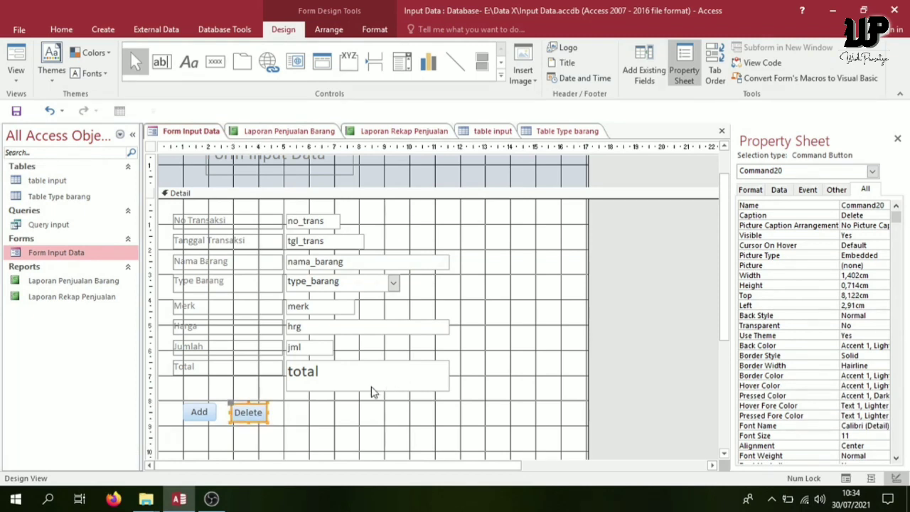
click(303, 419)
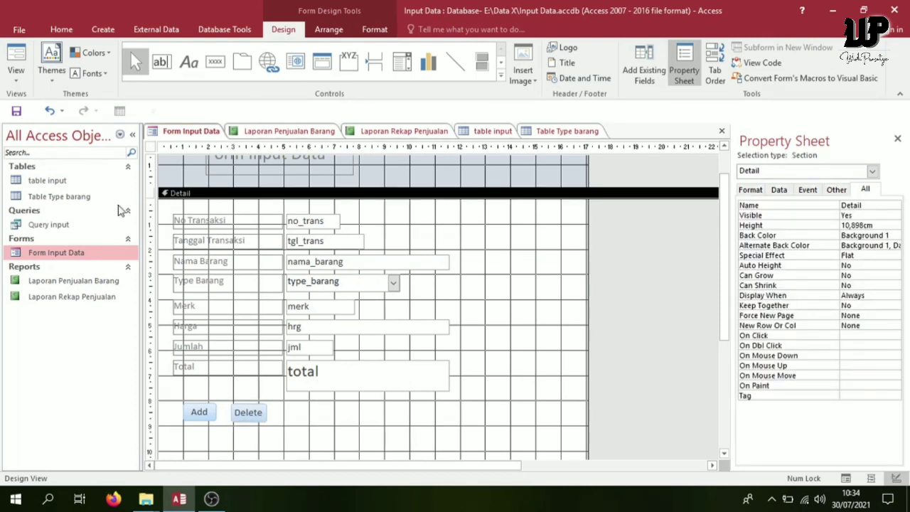
click(17, 82)
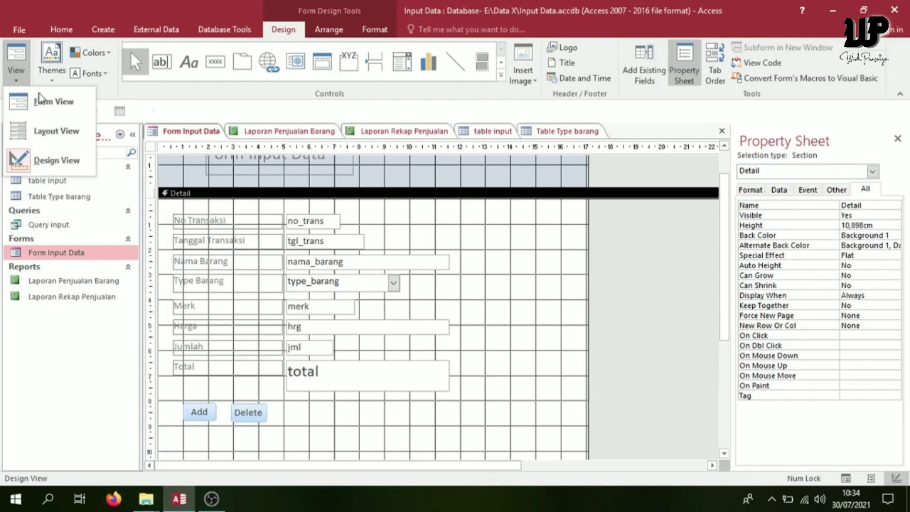
click(44, 101)
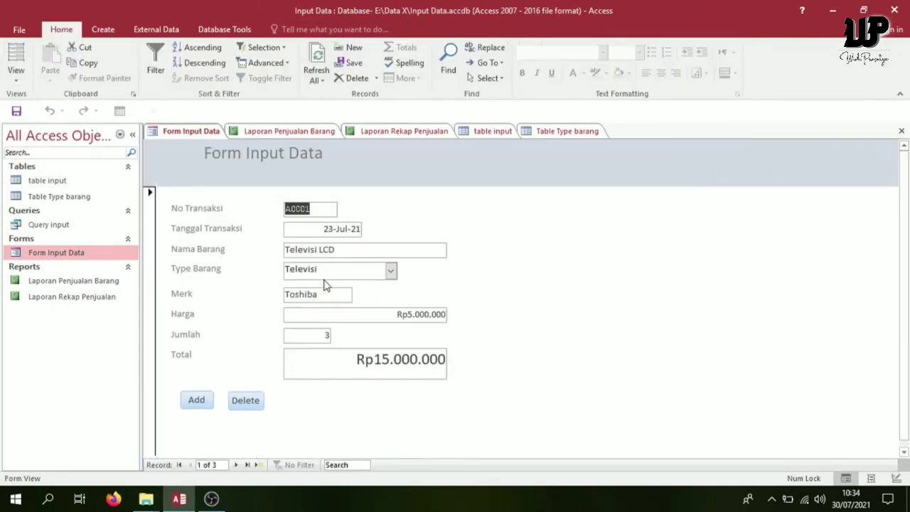
Go to the third record, Laptop, and check the records in table input and Laporan Penjualan Barang before returning to the form.
click(235, 466)
click(234, 466)
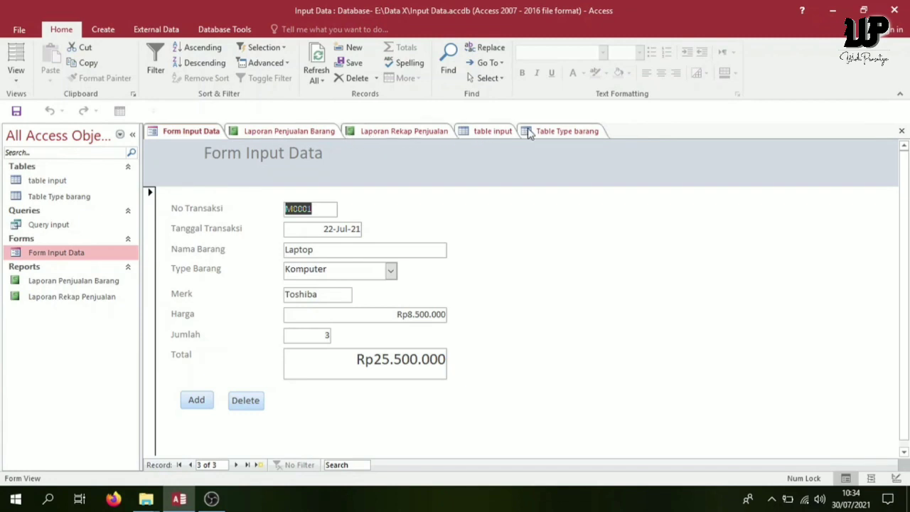
click(494, 132)
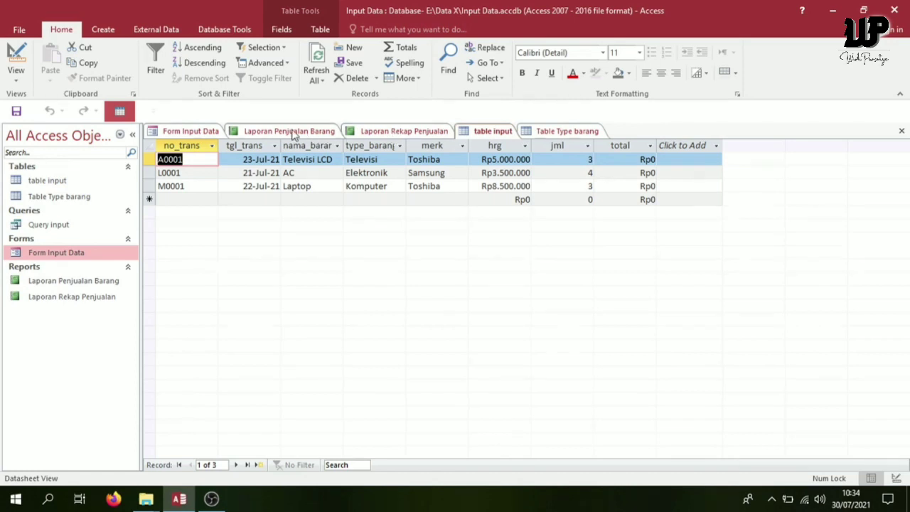
click(295, 133)
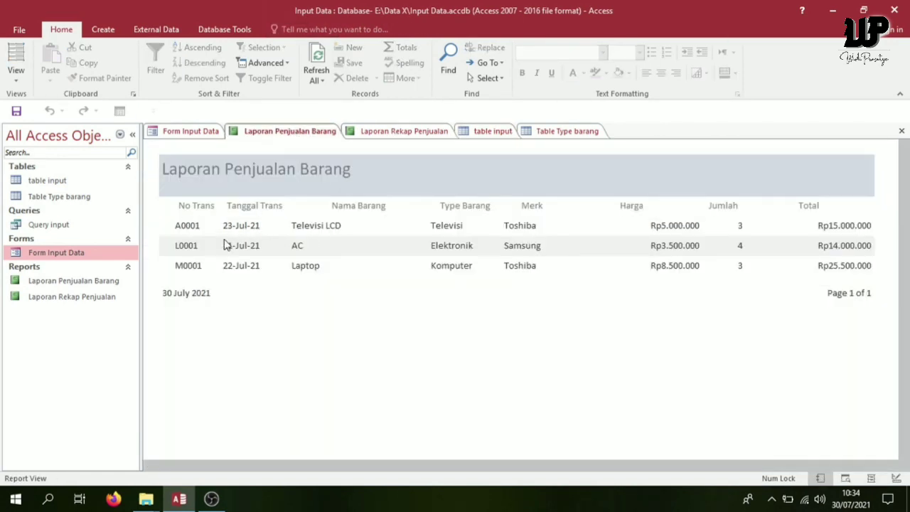
click(213, 131)
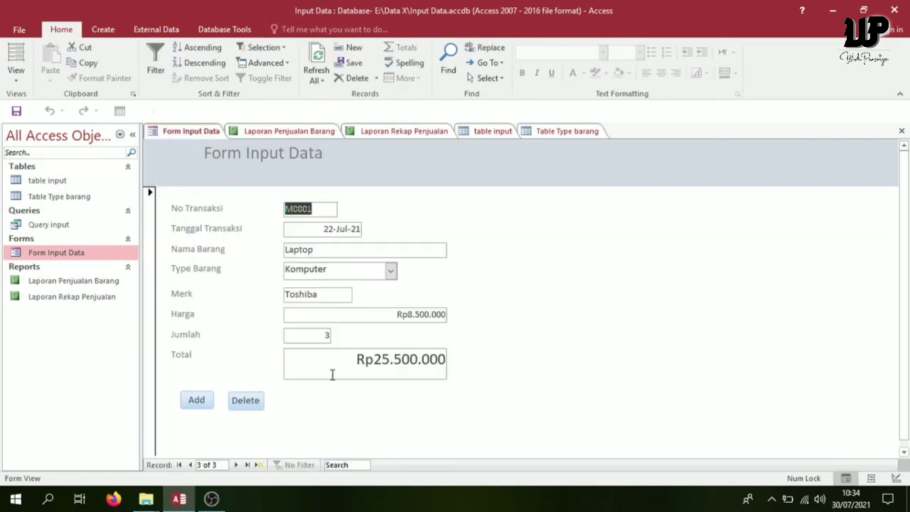
Delete the Laptop record with the form's Delete button and check table input, Laporan Rekap Penjualan and Laporan Penjualan Barang.
click(249, 402)
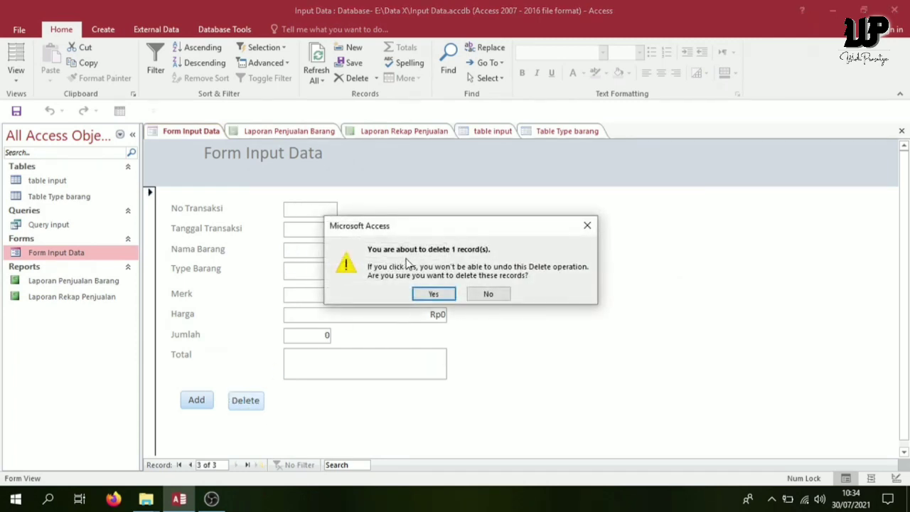
click(434, 295)
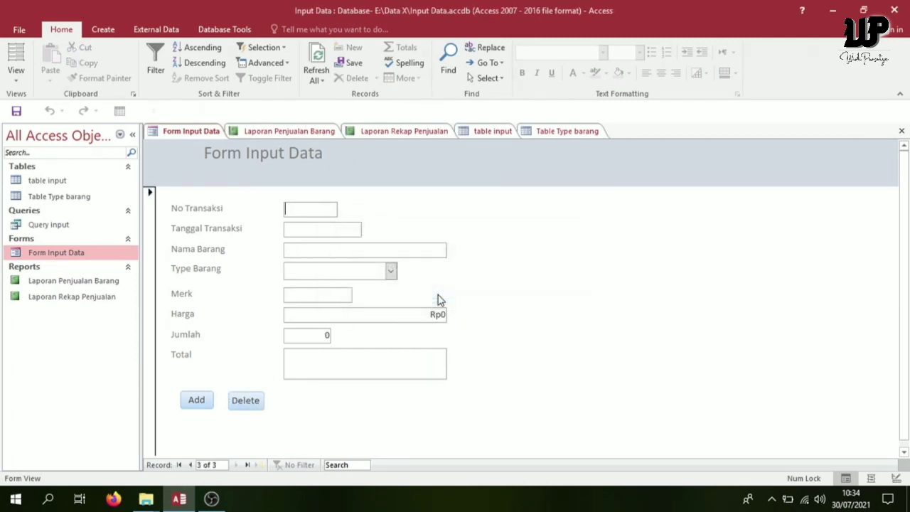
click(492, 132)
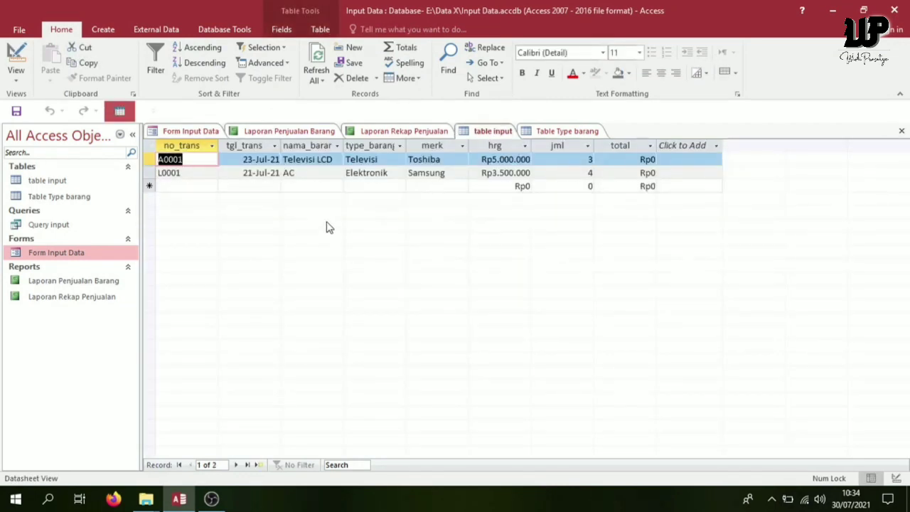
click(381, 133)
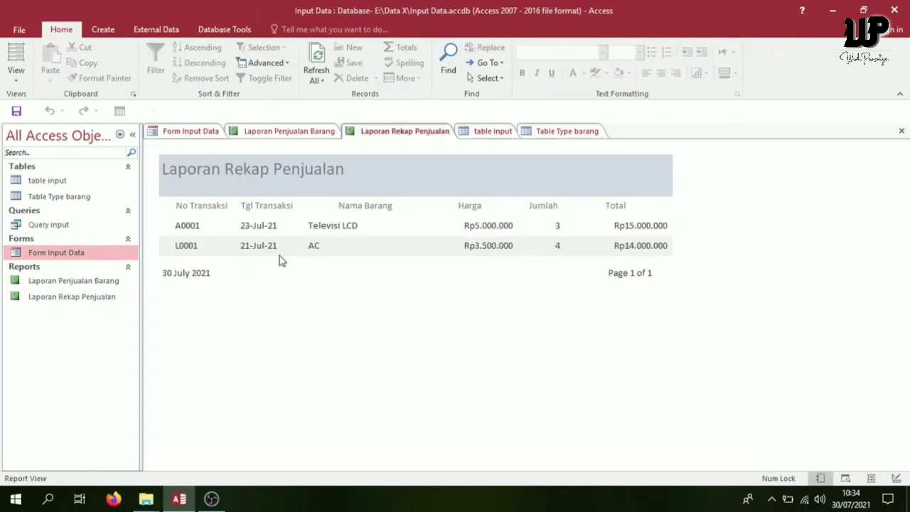
click(285, 131)
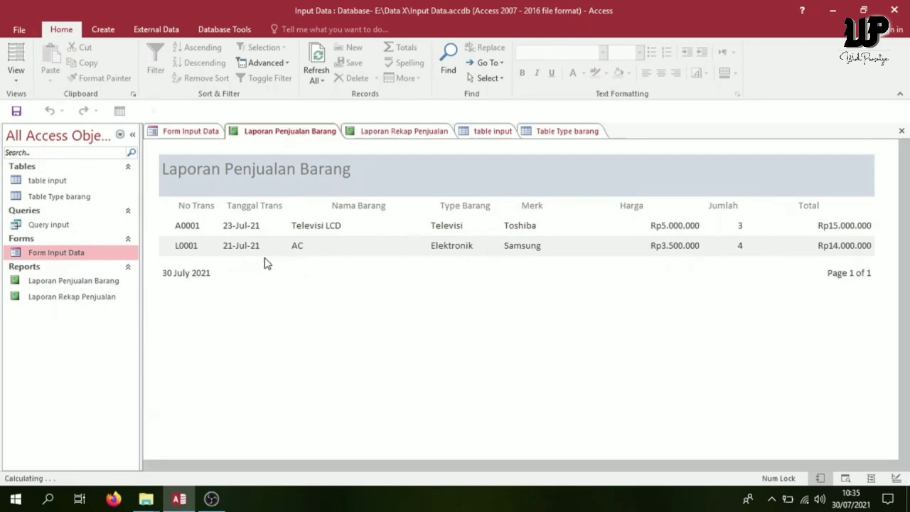
click(188, 132)
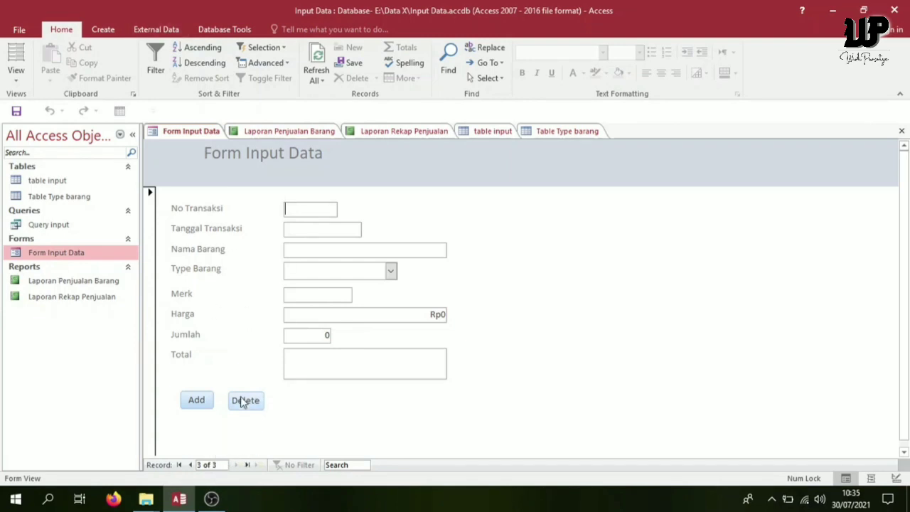
Return the form to Design View and draw a command button about 1.6 by 0.6 cm beside the Delete button.
click(21, 78)
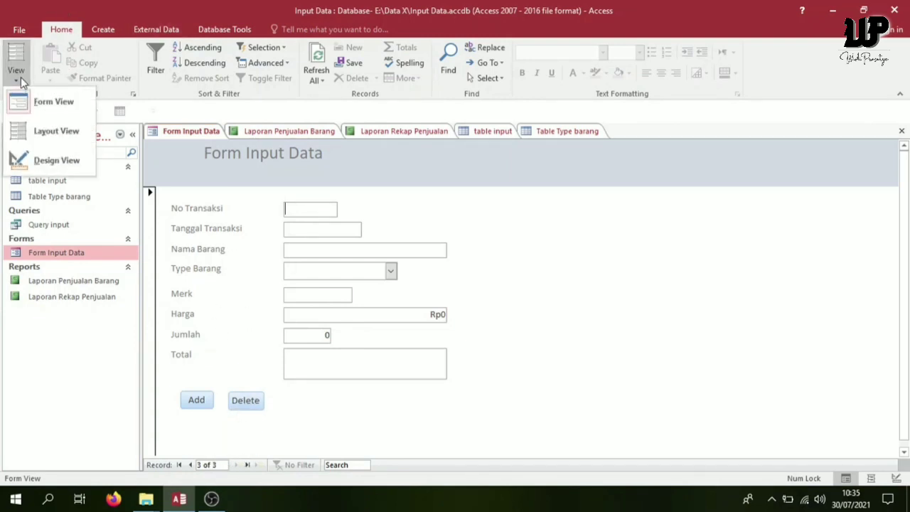
click(51, 161)
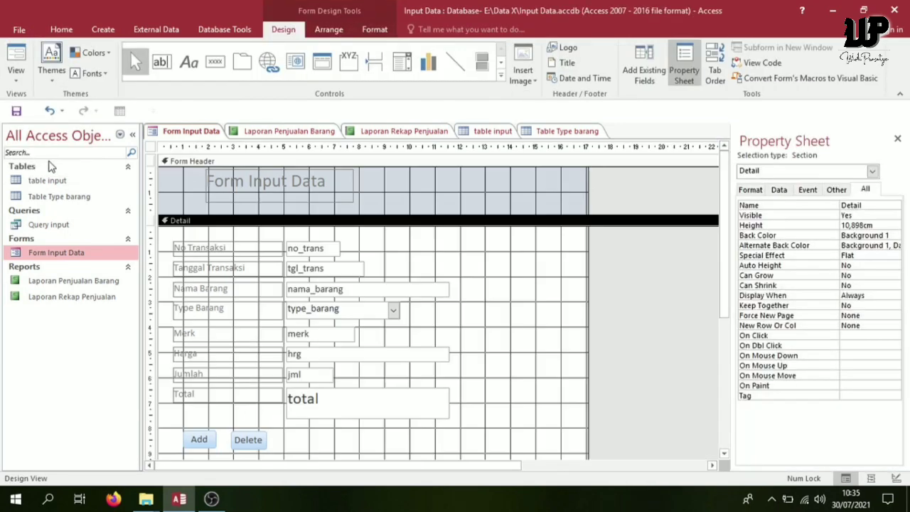
click(215, 61)
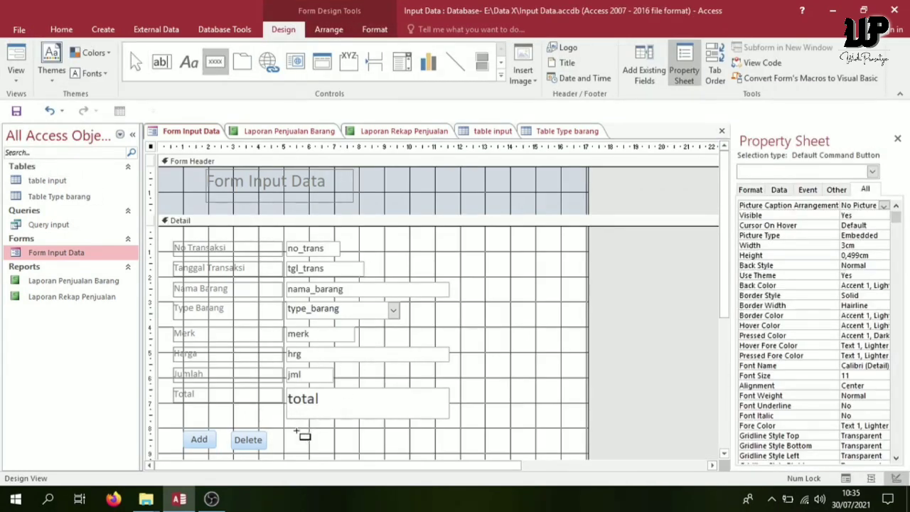
drag(284, 433, 325, 448)
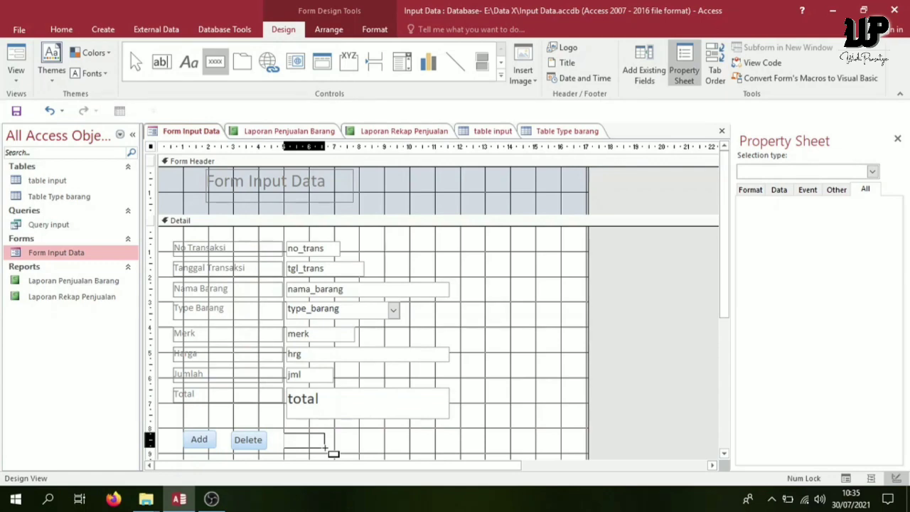
drag(325, 447, 325, 447)
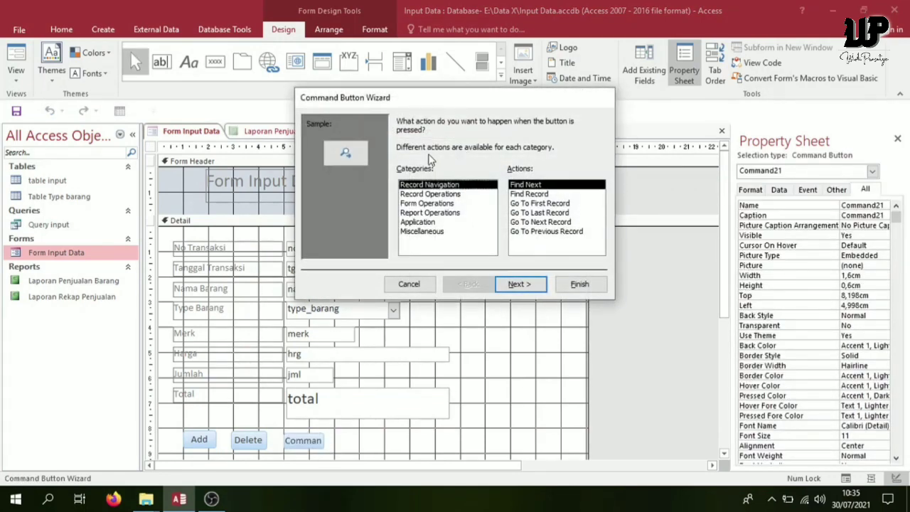
Assign the new command button the Report Operations action Preview Report for the Laporan Rekap Penjualan report.
click(431, 214)
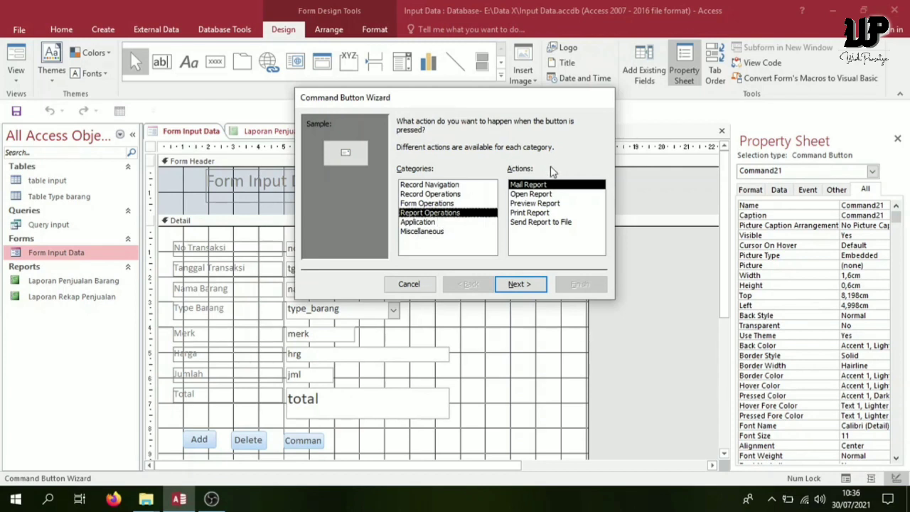
click(552, 205)
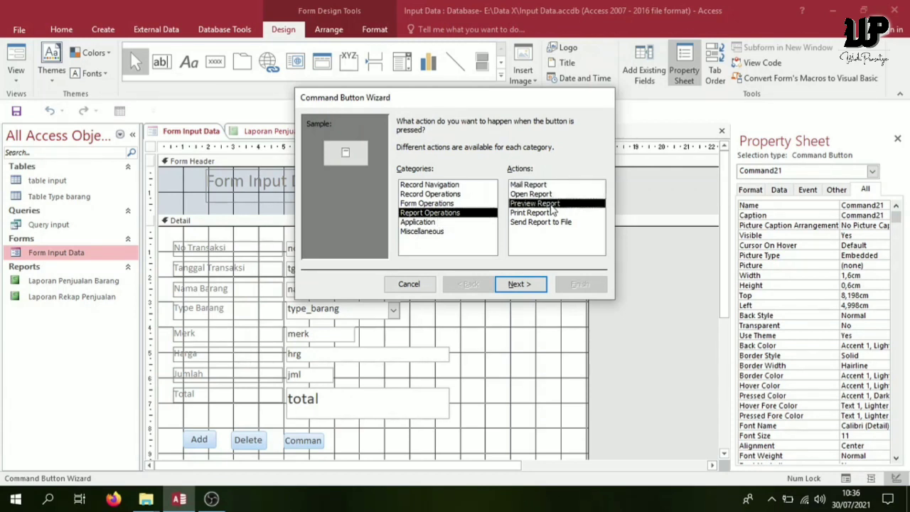
click(519, 284)
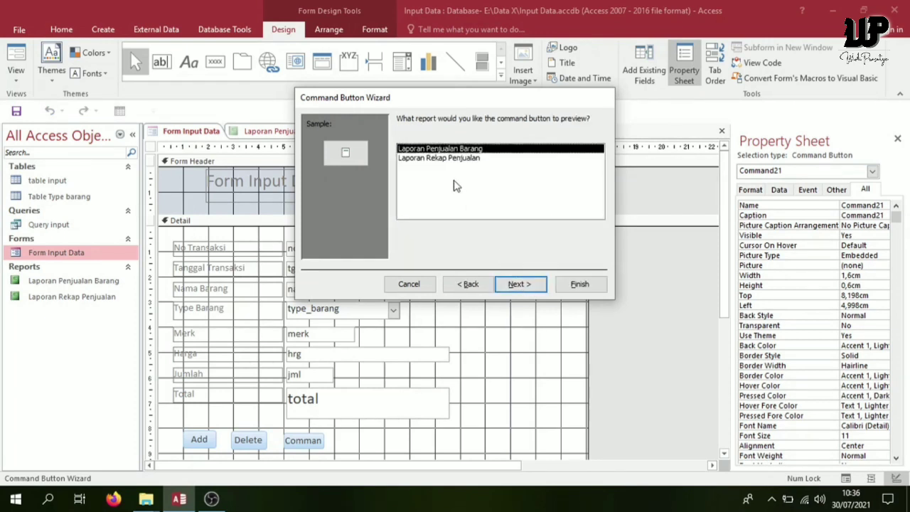
click(418, 160)
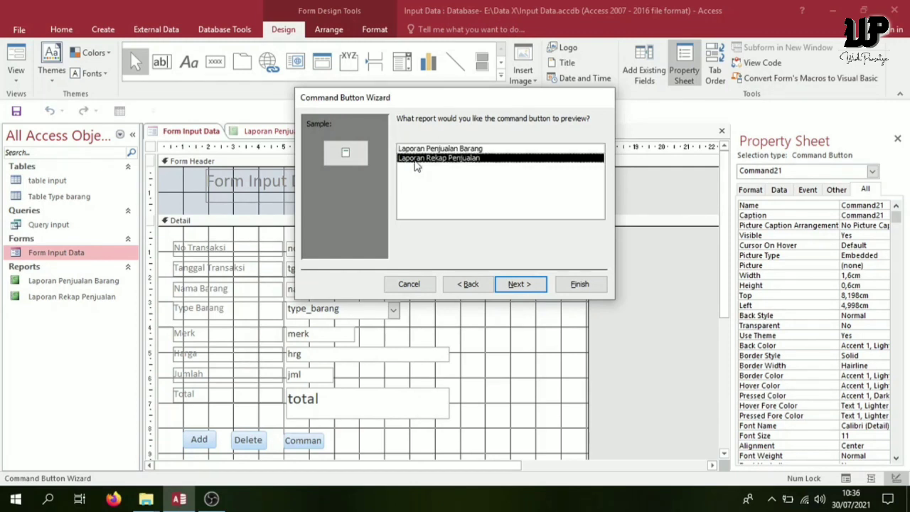
click(528, 287)
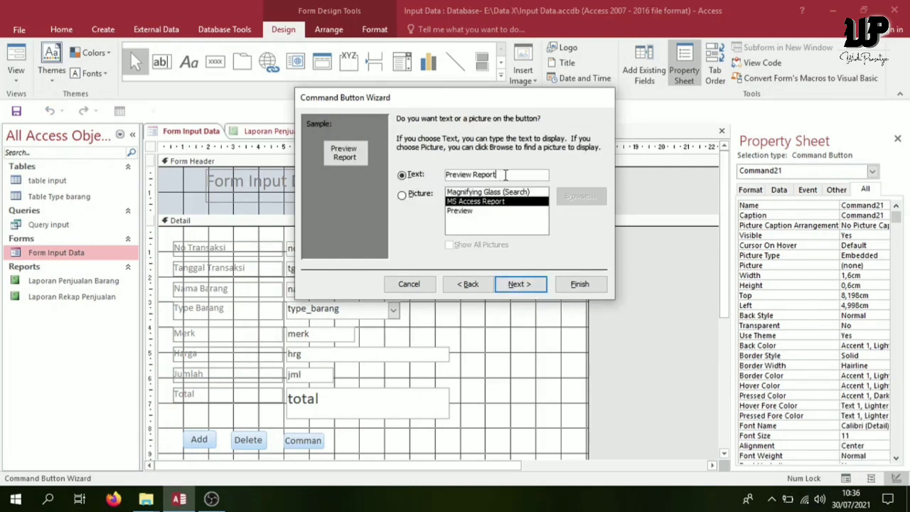
Give the button the text Preview Rekap and finish the Command Button Wizard.
drag(494, 174, 479, 178)
text(Rekap)
click(518, 284)
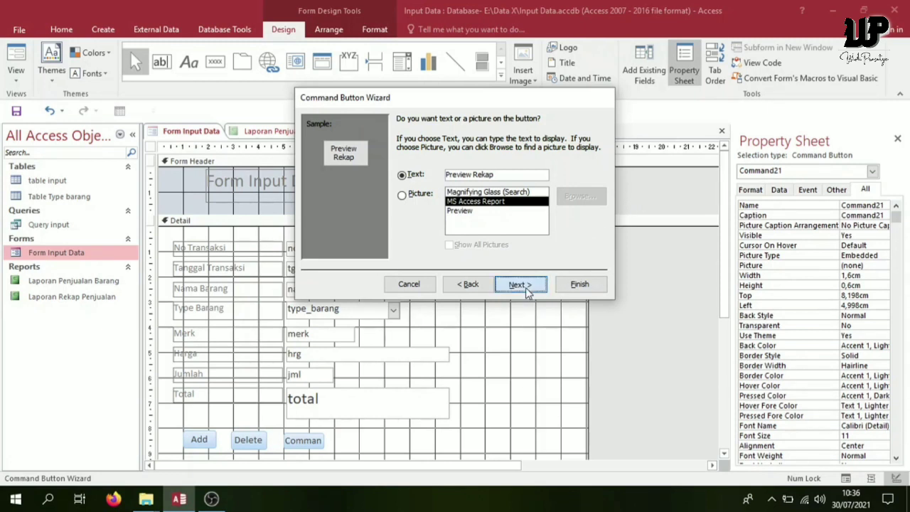
click(581, 285)
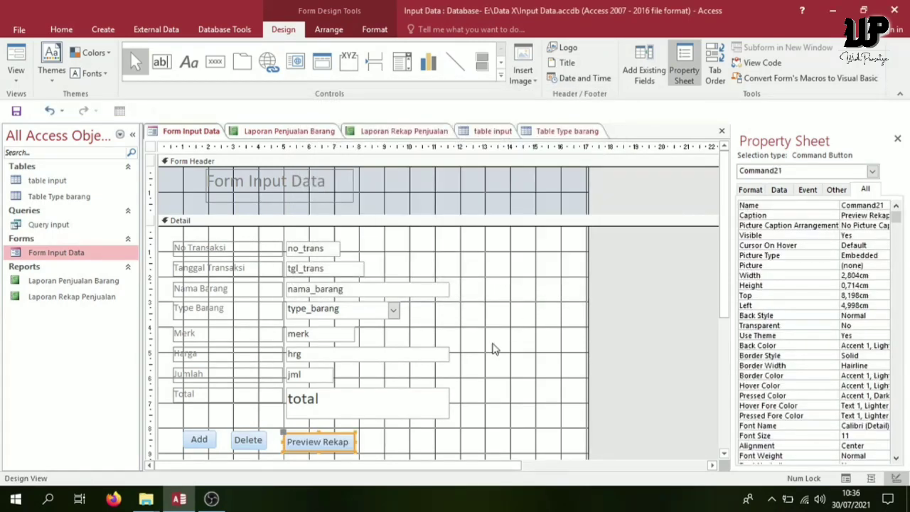
scroll(441, 425, down, 3)
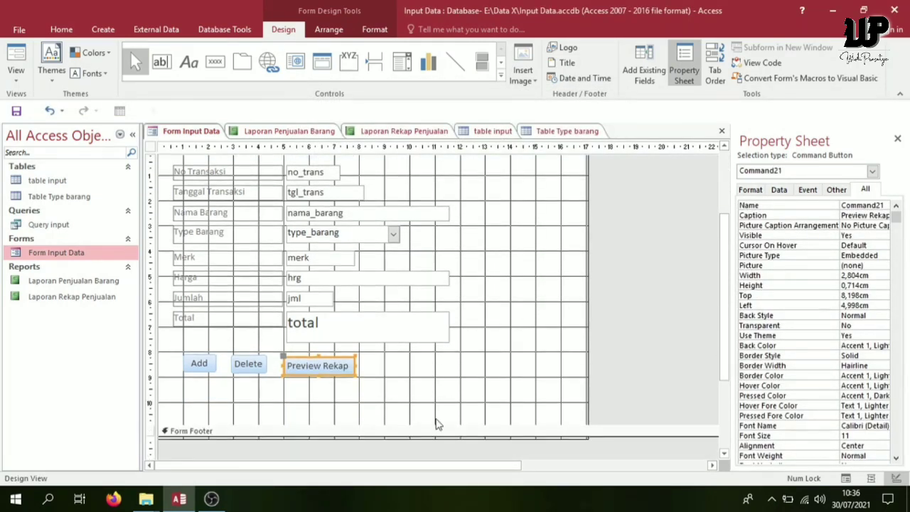
click(353, 371)
click(352, 370)
Show the form in Form View, test the Preview Rekap button, close the print preview and go back to Form Input Data.
click(22, 86)
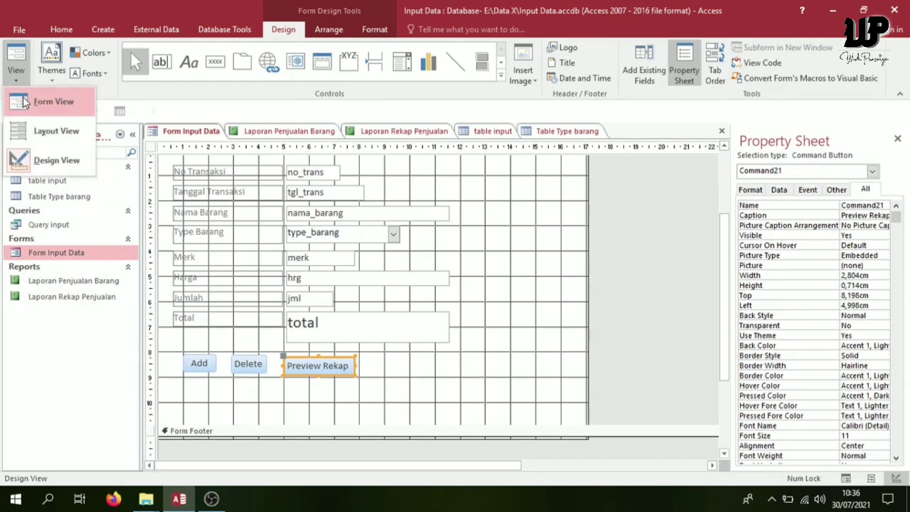
click(36, 100)
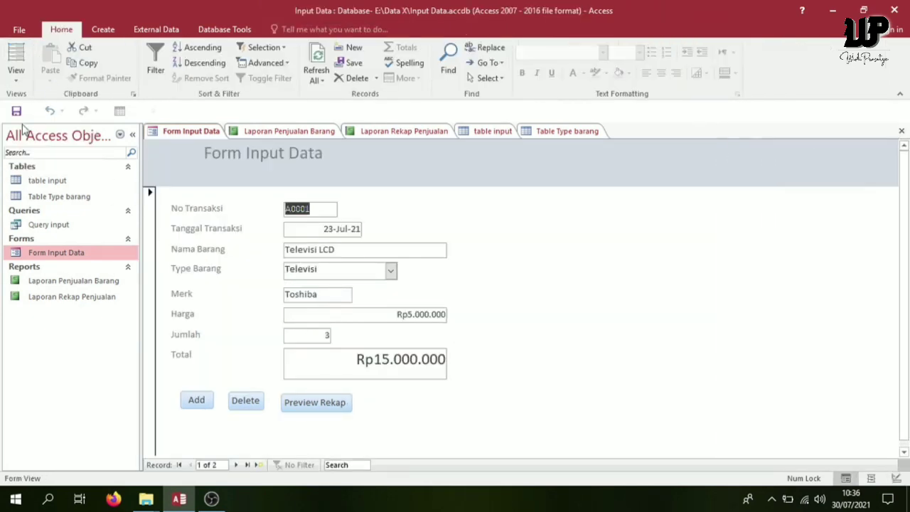
click(320, 405)
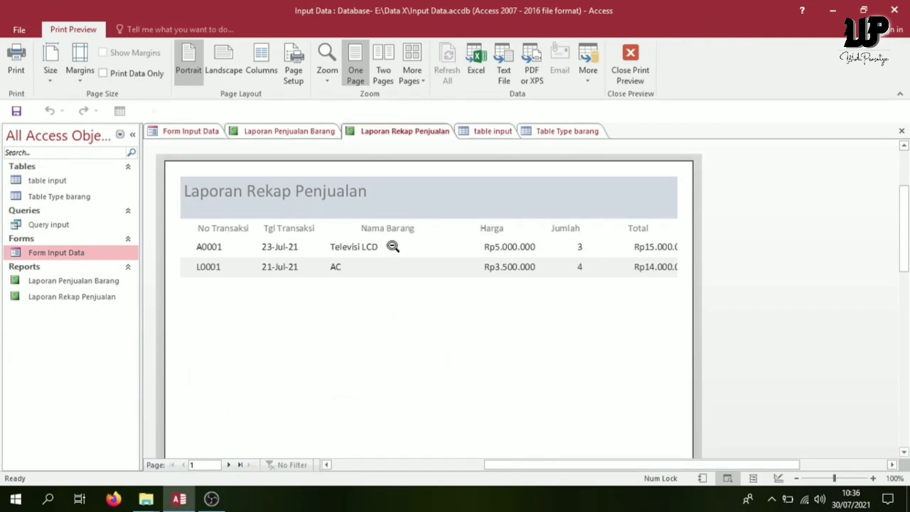
click(630, 61)
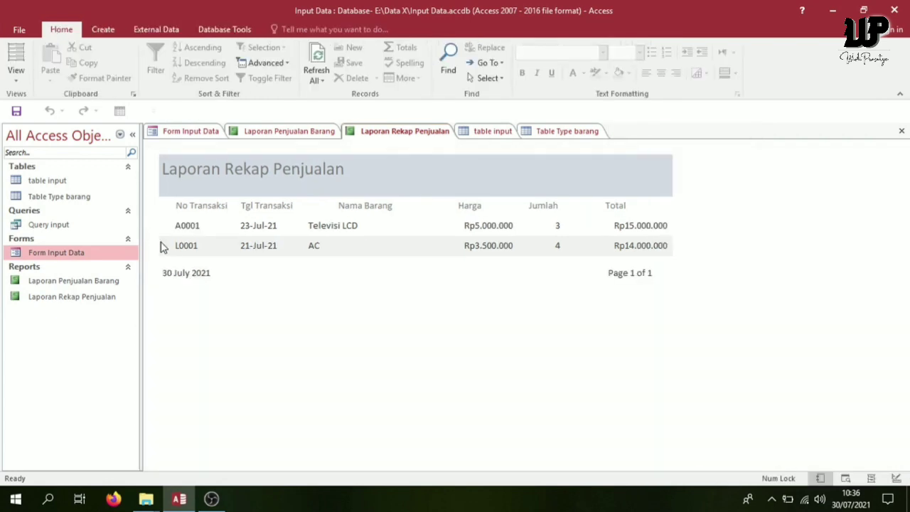
click(180, 132)
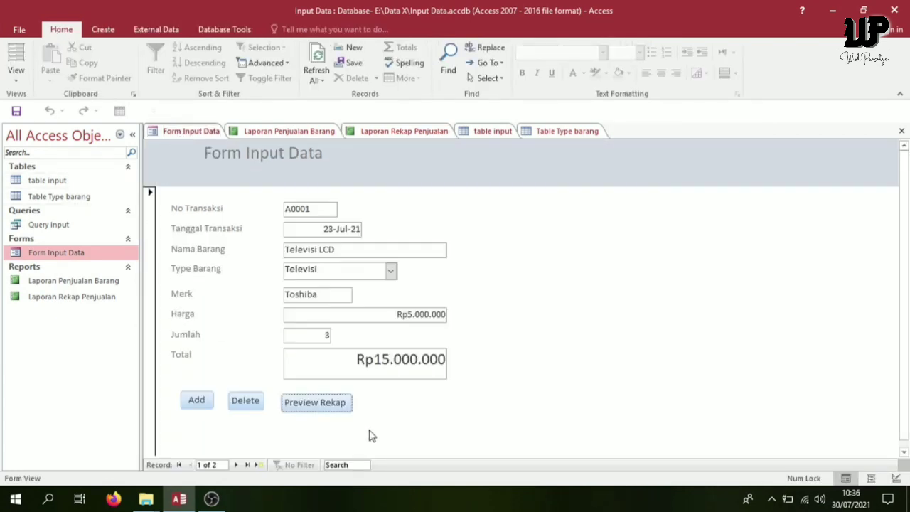
Return the form to Design View and draw a command button about 2.7 by 0.7 cm beside Preview Rekap.
click(17, 84)
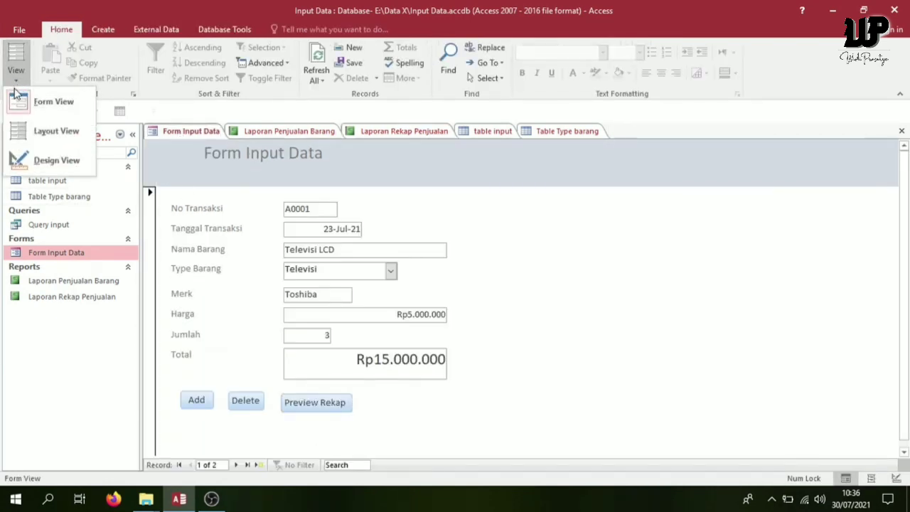
click(55, 165)
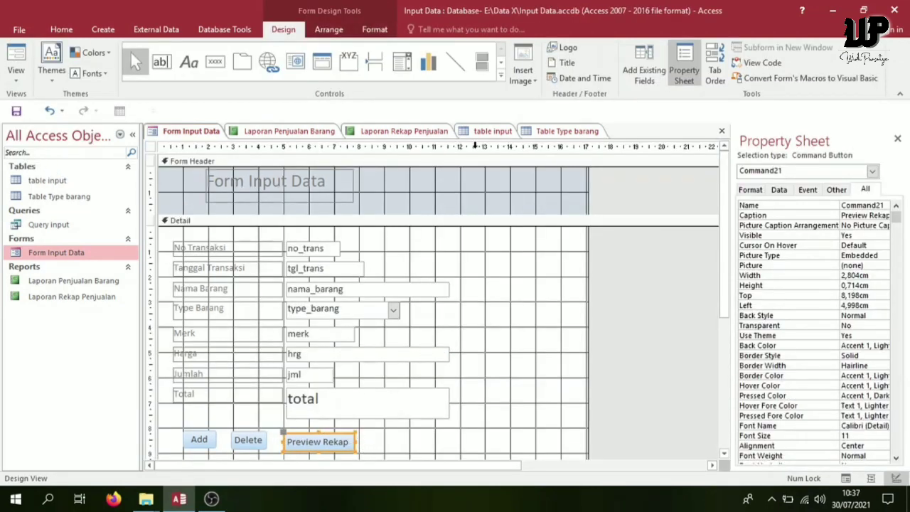
click(215, 62)
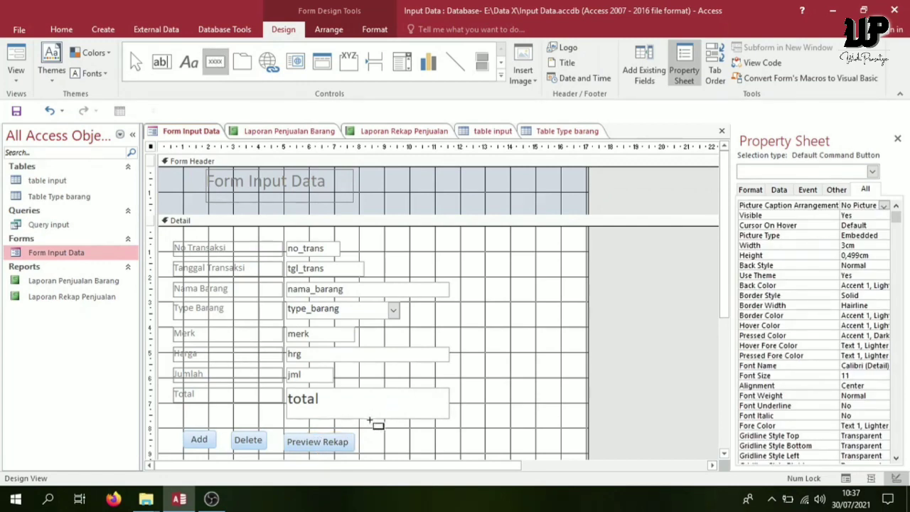
drag(363, 433, 434, 452)
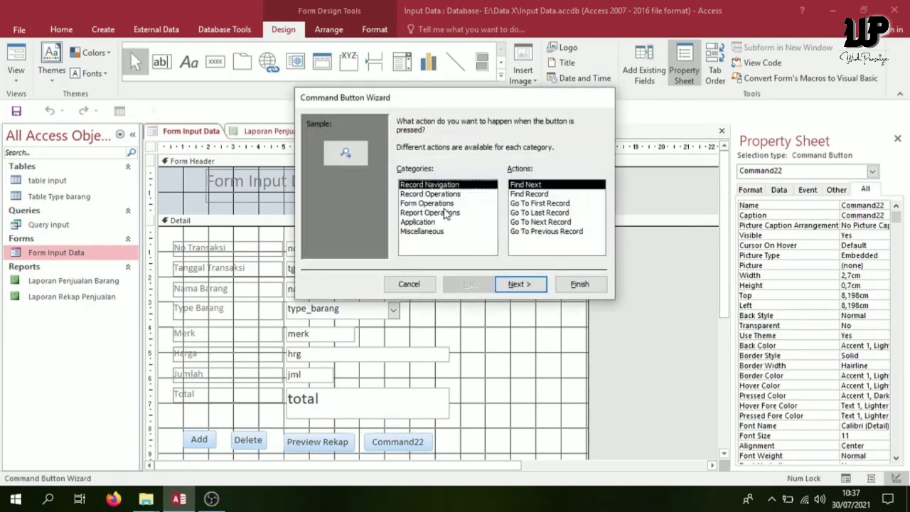
Assign the new button the Report Operations action Preview Report for the Laporan Penjualan Barang report.
click(434, 212)
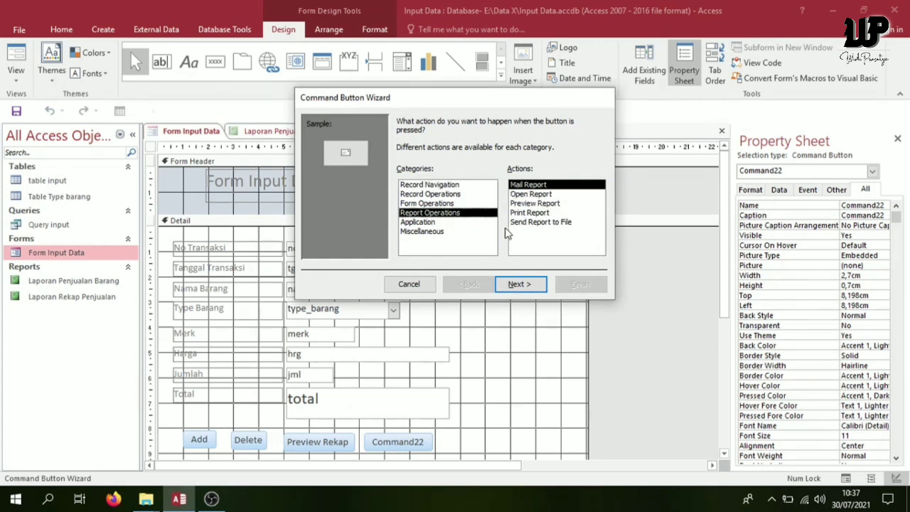
click(542, 205)
click(527, 286)
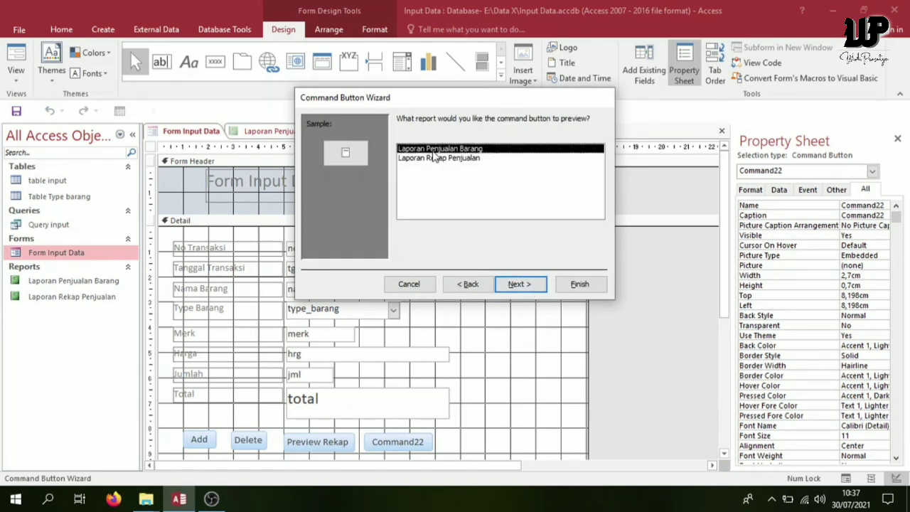
click(522, 285)
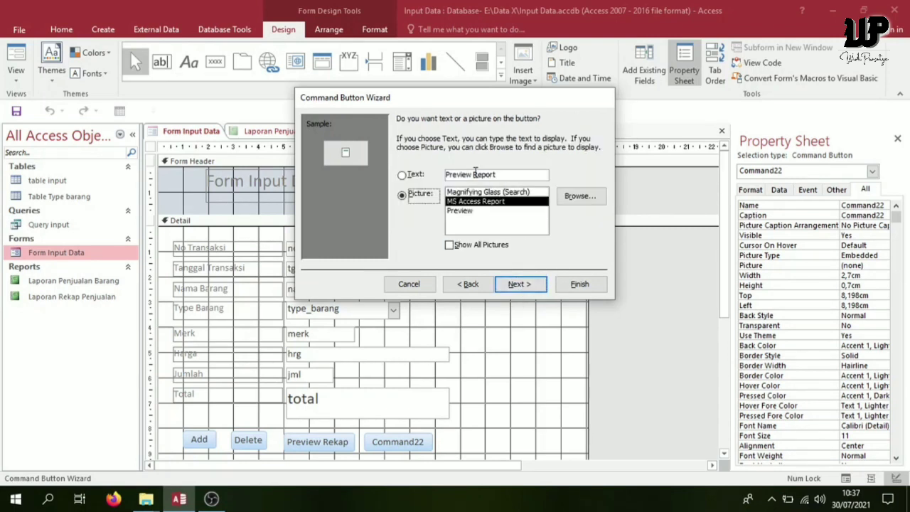
Give the button the text Preview Report Detail and finish the Command Button Wizard.
click(474, 174)
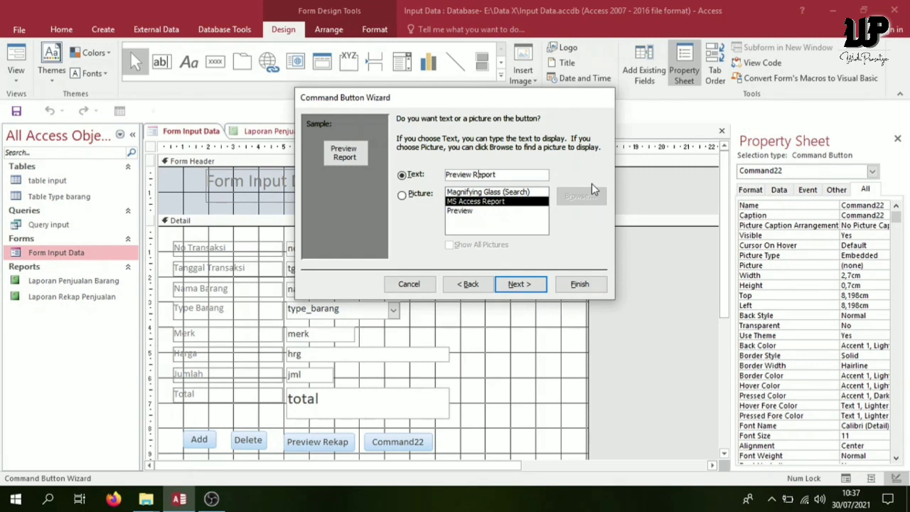
key(Right)
key(Right)
key(Right)
key(Right)
key(Right)
text(Detail)
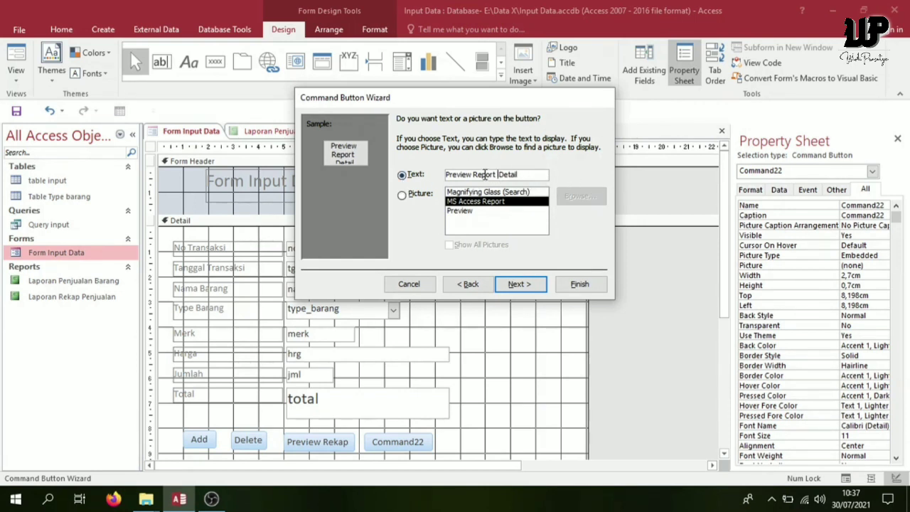
click(531, 285)
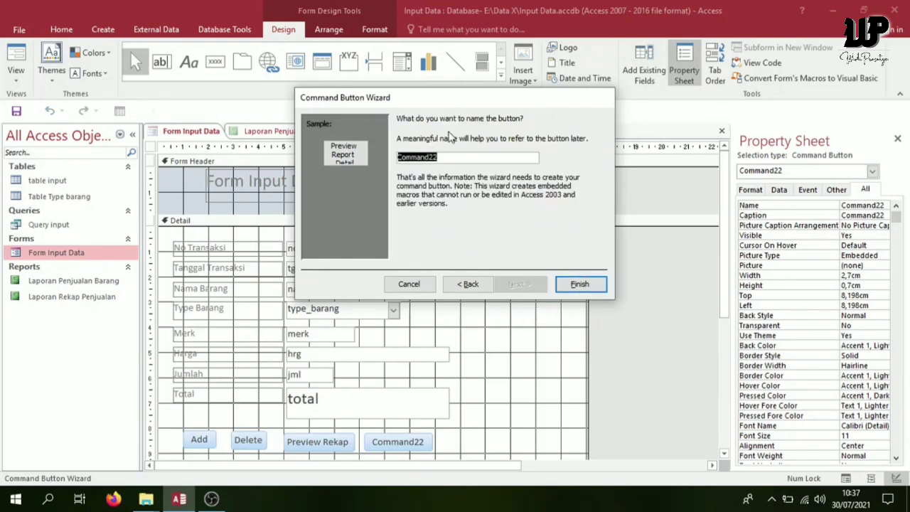
click(580, 284)
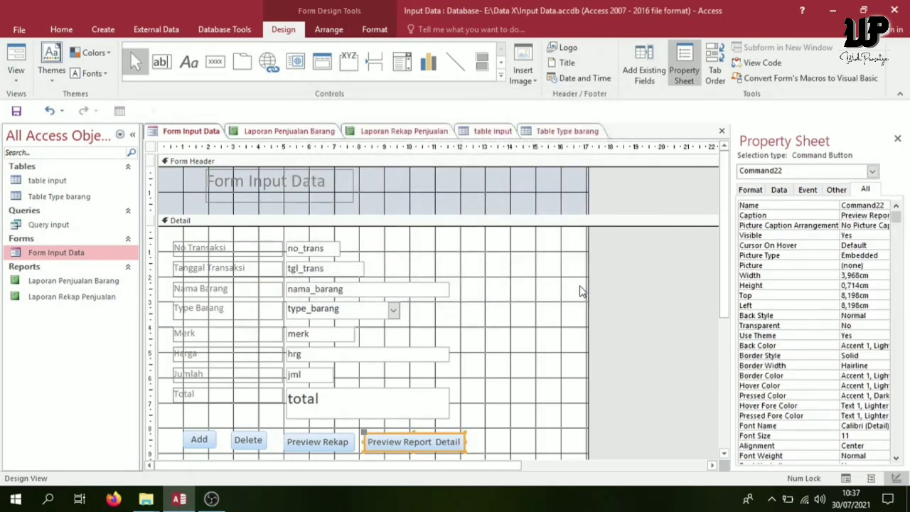
Extend the Detail section slightly downward and draw a command button about 2.9 by 0.7 cm below Preview Rekap.
scroll(727, 284, down, 3)
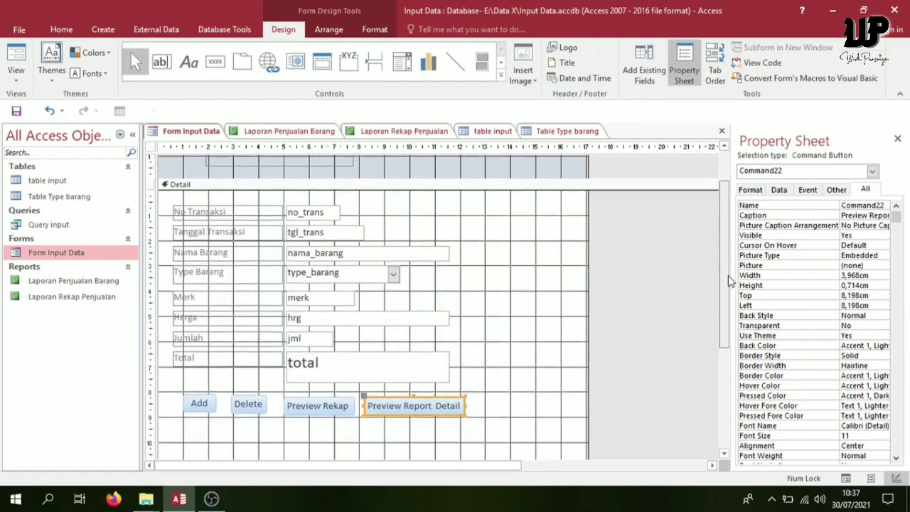
scroll(727, 284, down, 1)
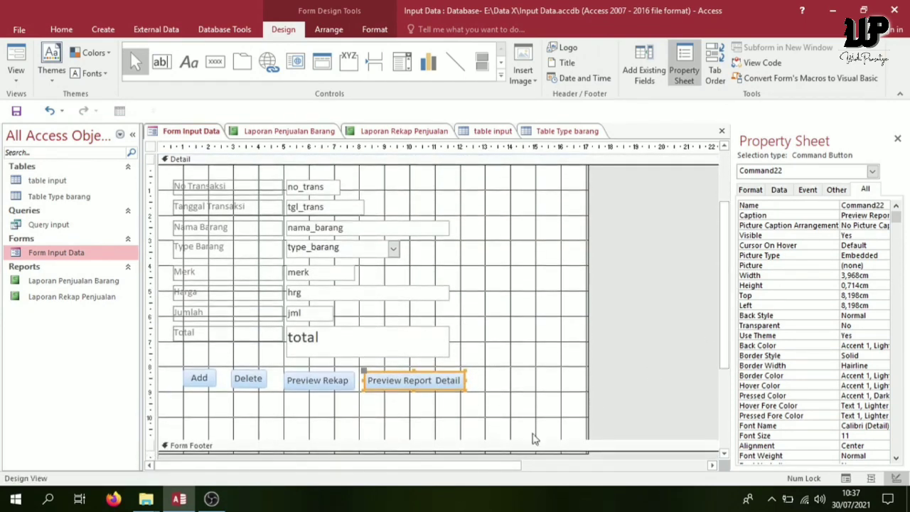
mouse_move(456, 448)
mouse_down()
mouse_move(451, 421)
mouse_move(445, 445)
mouse_up()
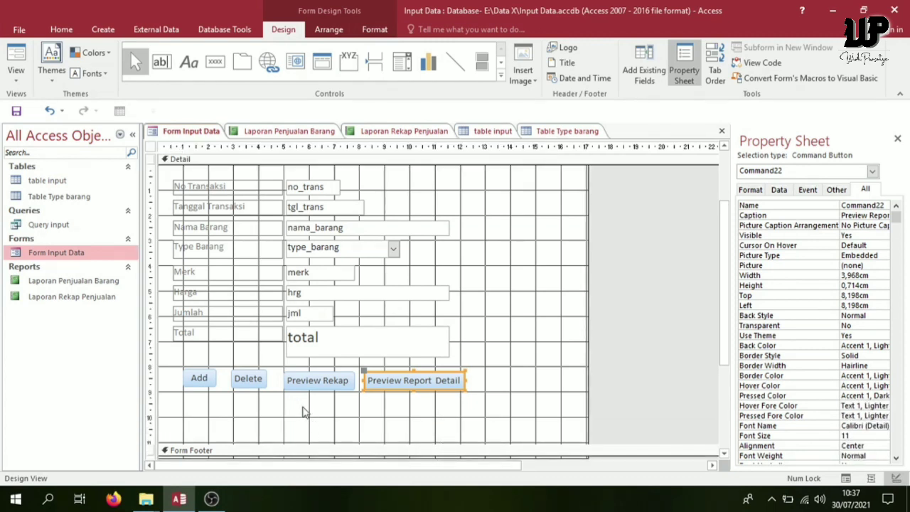
click(214, 61)
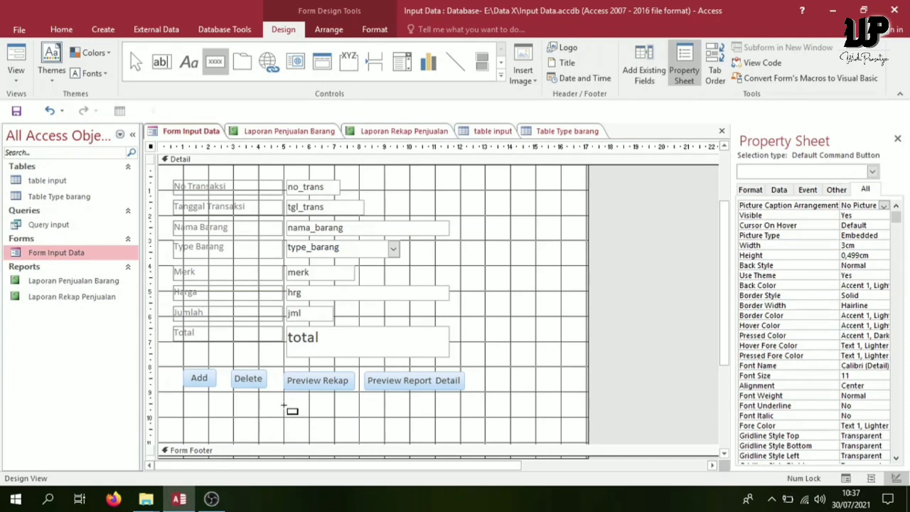
drag(284, 407, 357, 424)
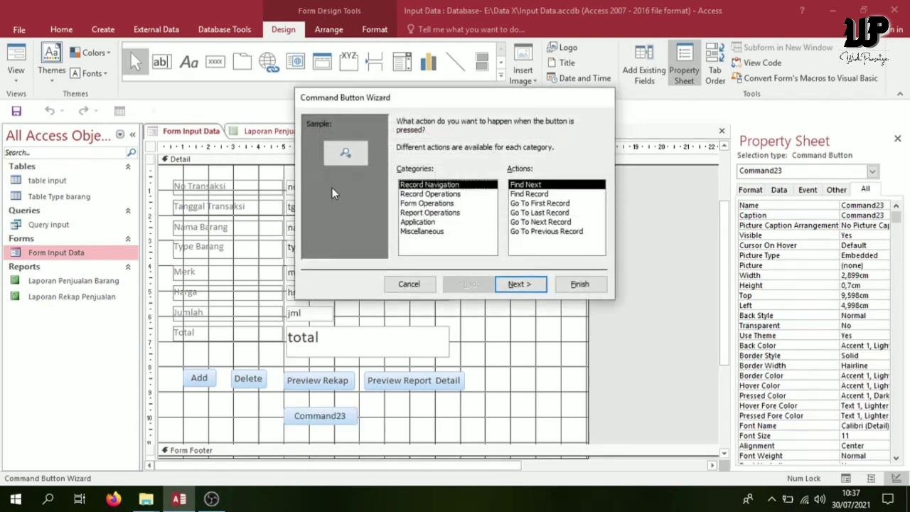
Assign the new button the Report Operations action Print Report for the Laporan Rekap Penjualan report.
click(440, 215)
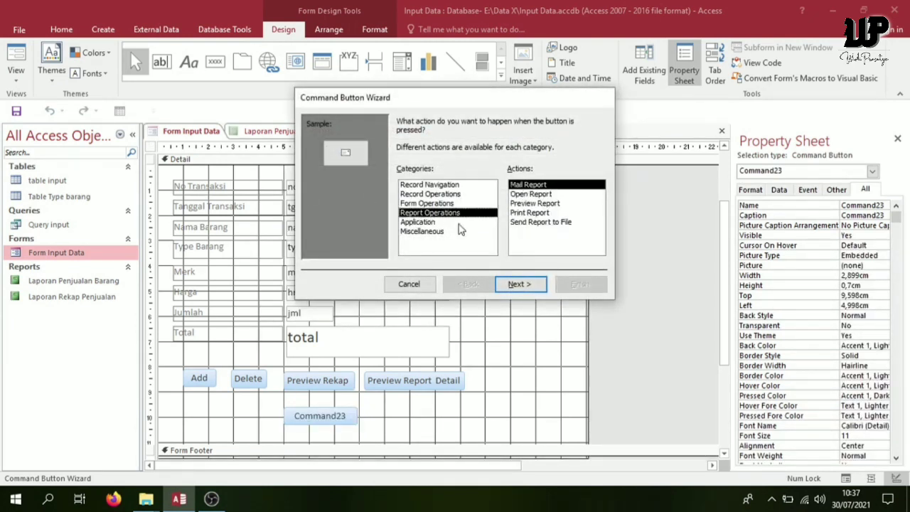
click(544, 213)
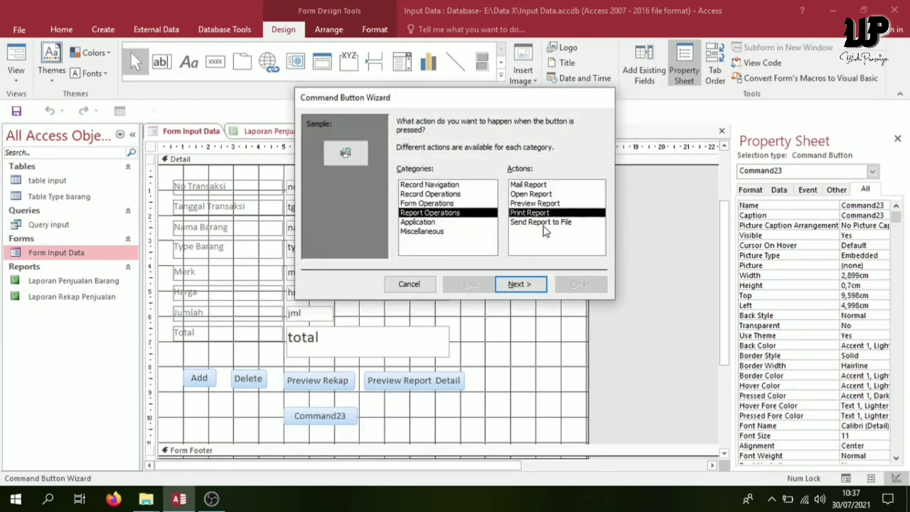
click(537, 285)
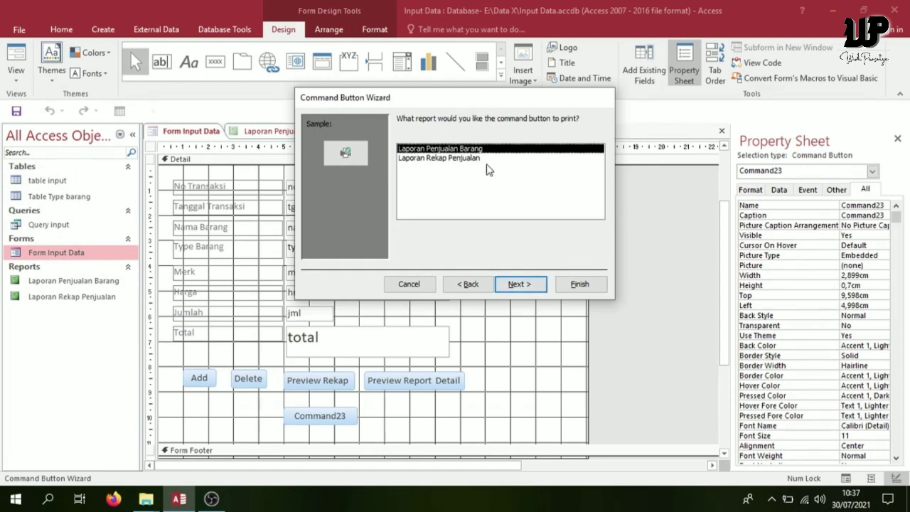
click(441, 159)
click(523, 288)
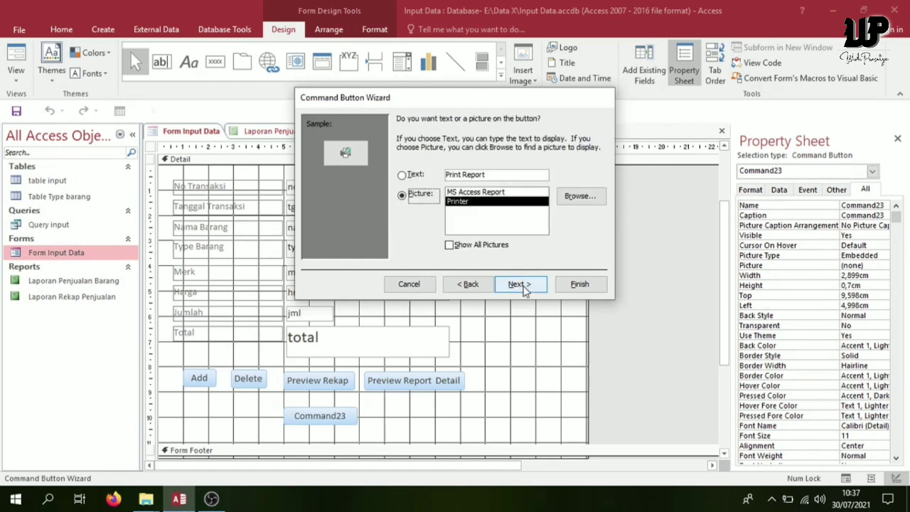
Give the button the text Print Report Rekap and finish the Command Button Wizard.
click(516, 178)
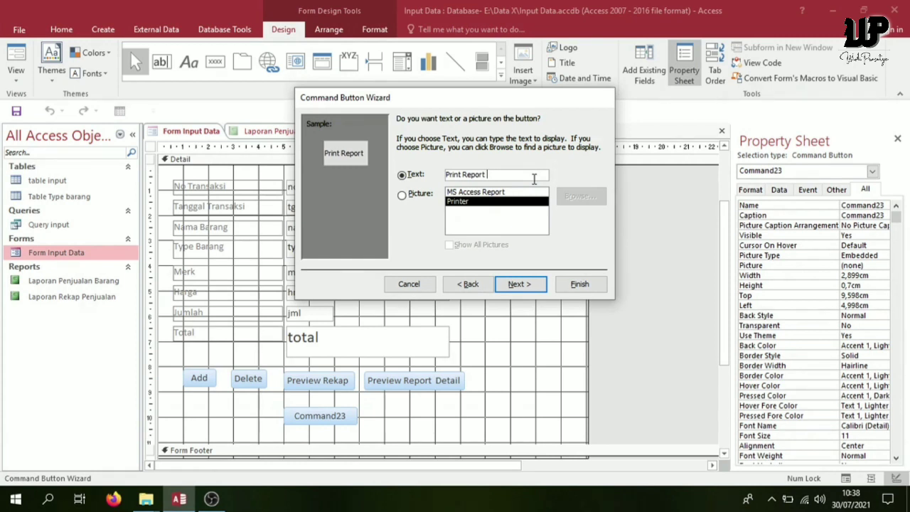
text(Rekap)
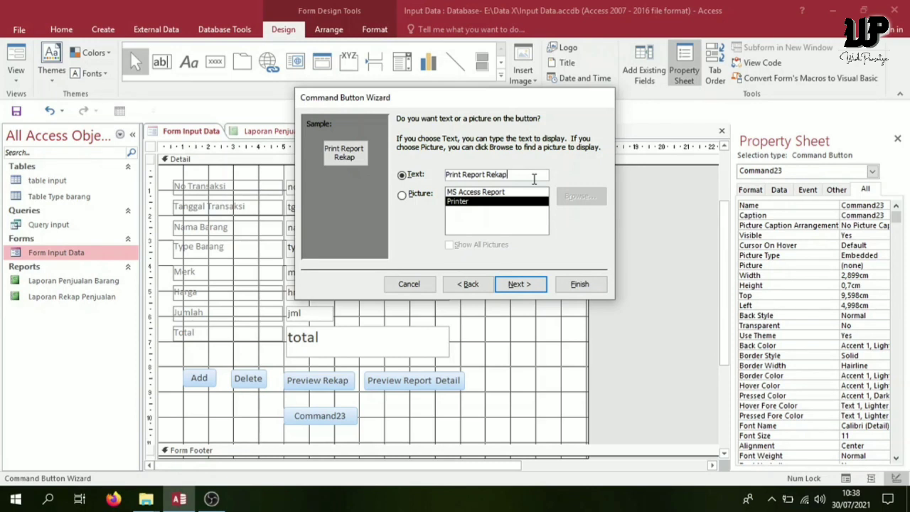
click(537, 291)
click(583, 285)
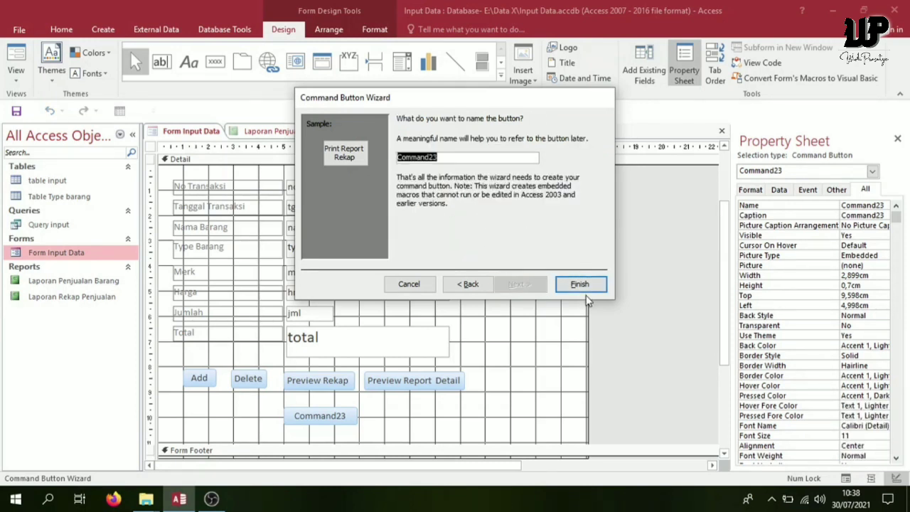
Draw a command button about 3.3 by 0.7 cm beside Print Report Rekap, below Preview Report Detail.
click(392, 422)
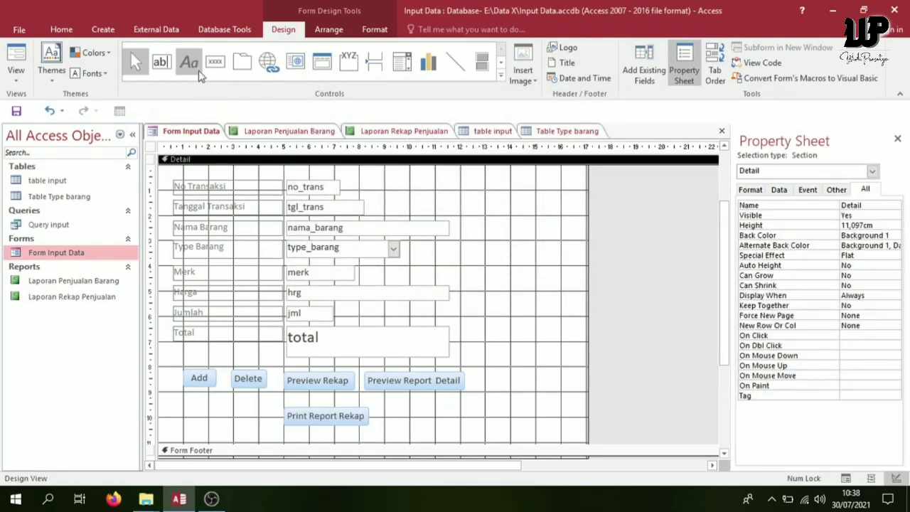
click(214, 61)
drag(387, 408, 469, 424)
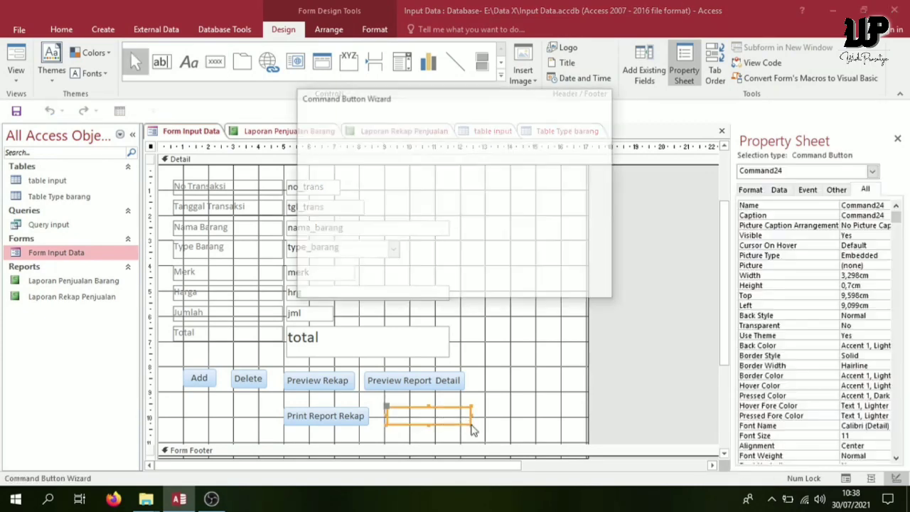
Assign the new button the Report Operations action Print Report for the Laporan Penjualan Barang report.
click(446, 213)
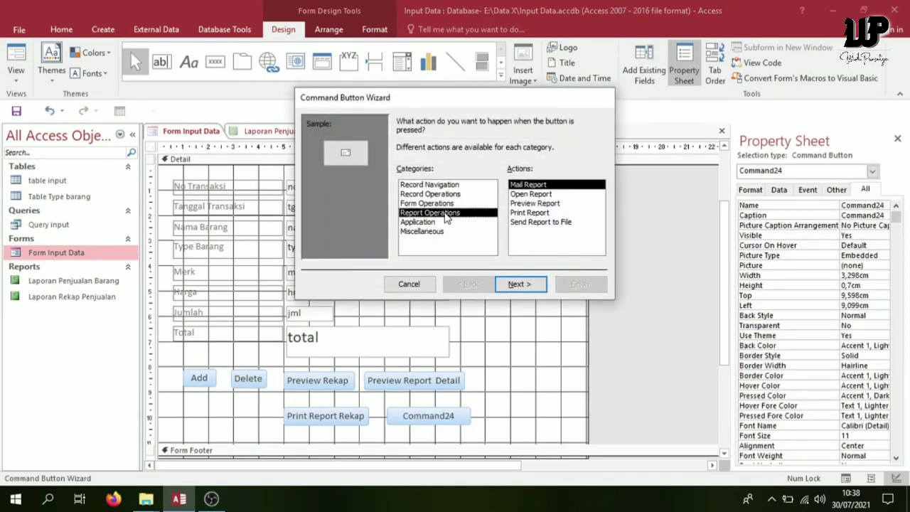
click(542, 214)
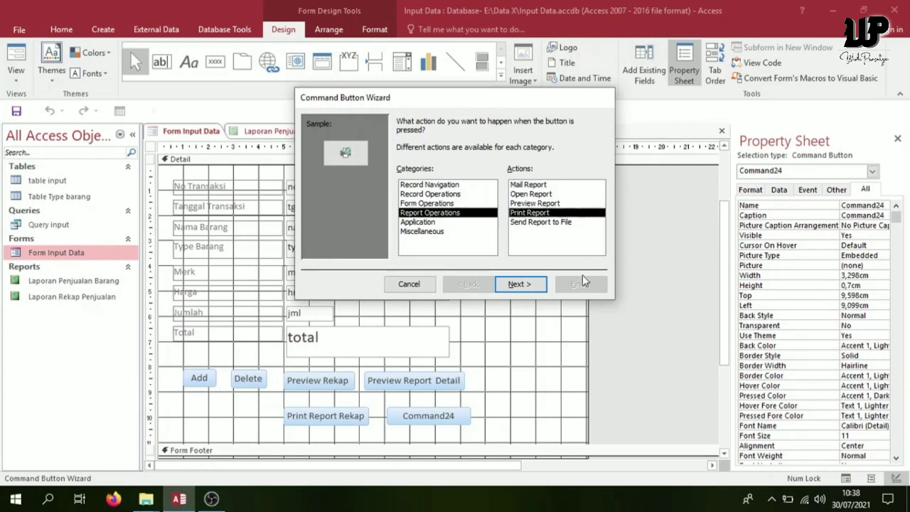
click(524, 289)
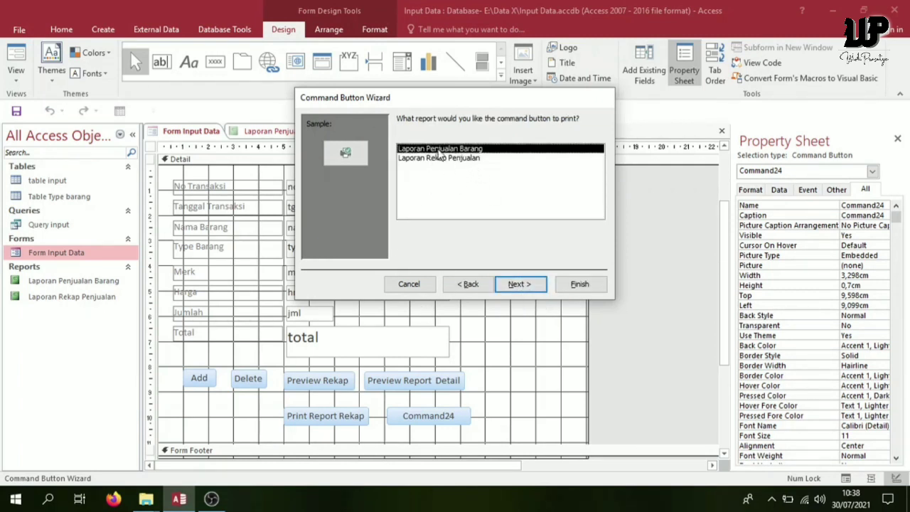
click(534, 293)
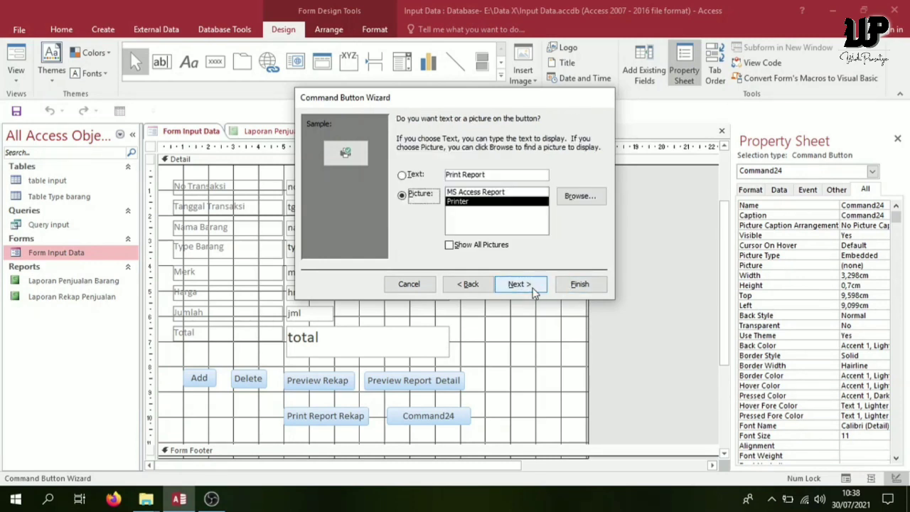
Give the button the text Print Report Detail and finish the Command Button Wizard.
click(492, 177)
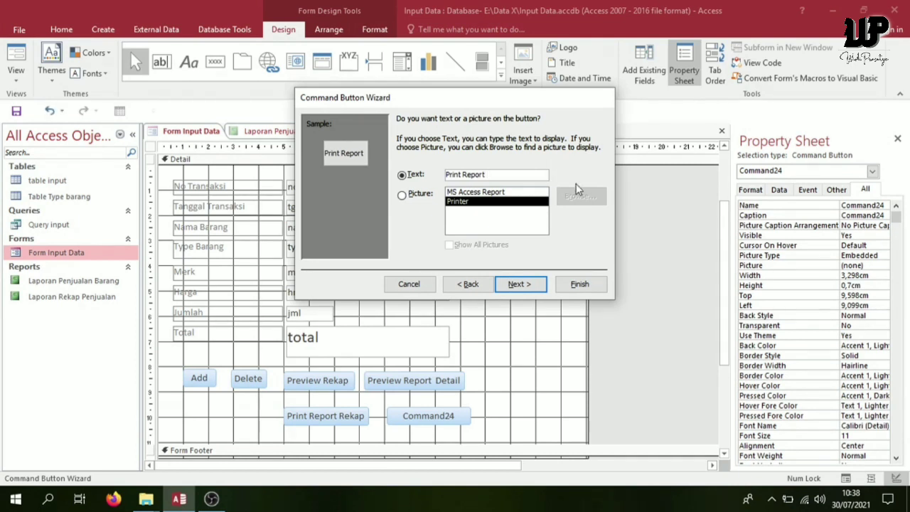
text(Detail)
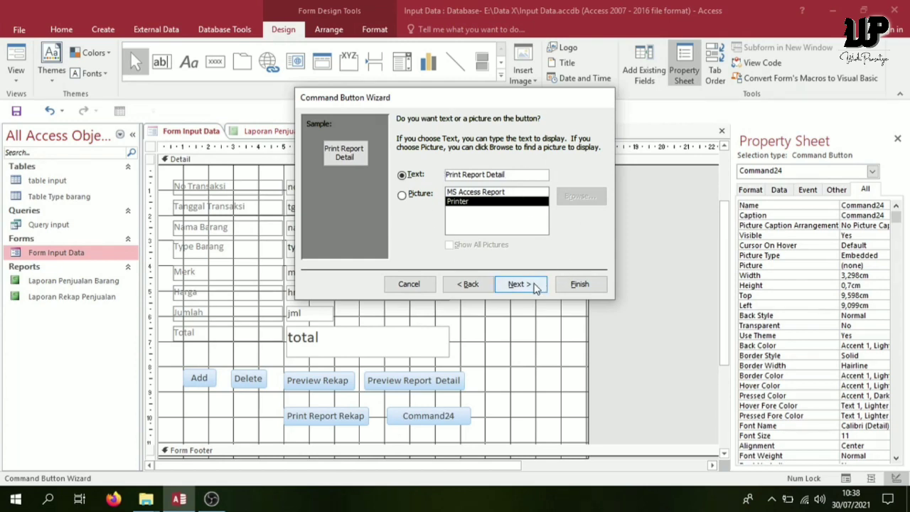
click(535, 285)
click(582, 284)
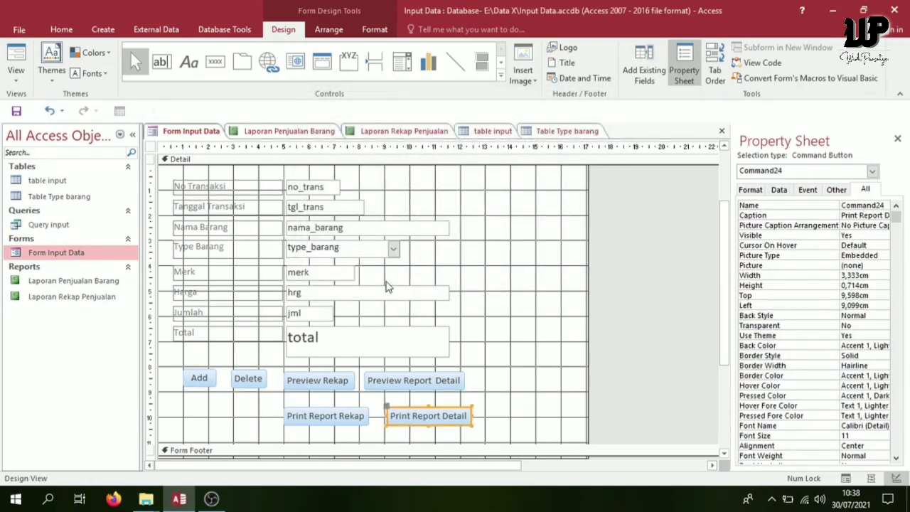
Test Print Report Rekap in Form View, choosing the EPSON L360 Series (Copy 1) printer, then cancel printing and return to the form.
click(19, 78)
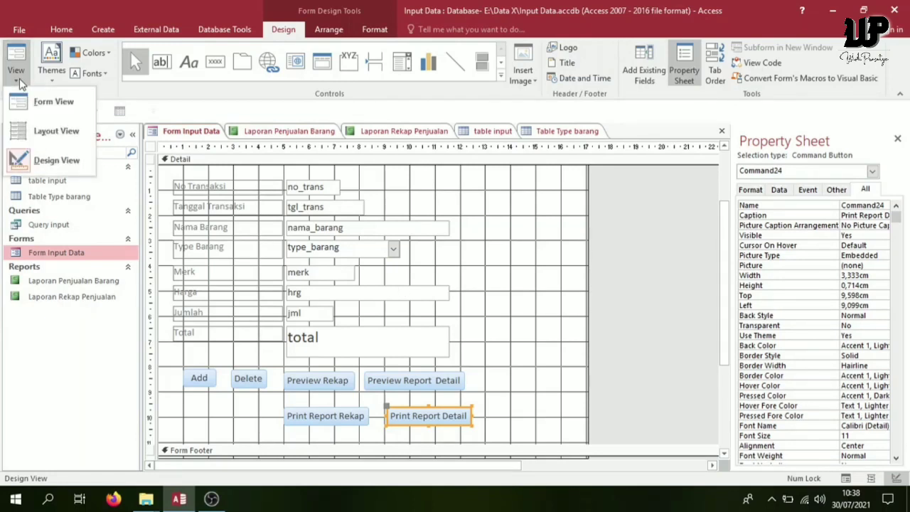
click(47, 104)
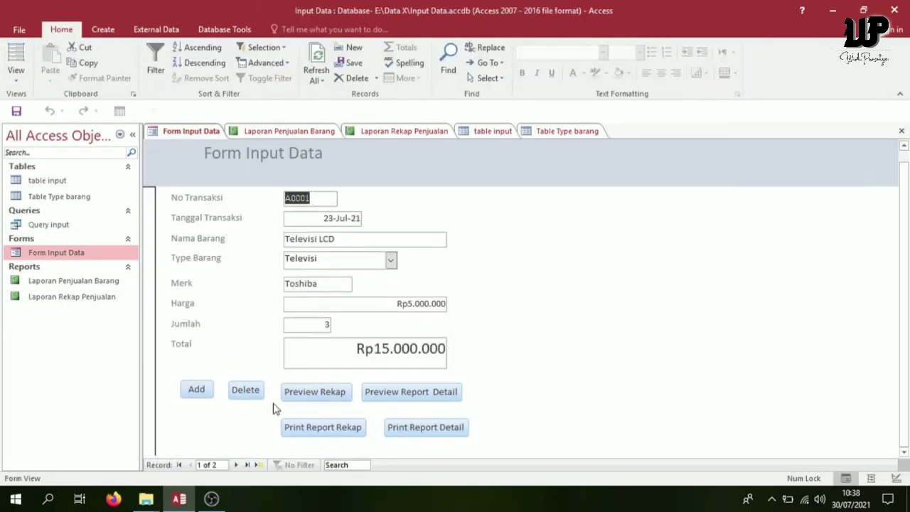
click(319, 428)
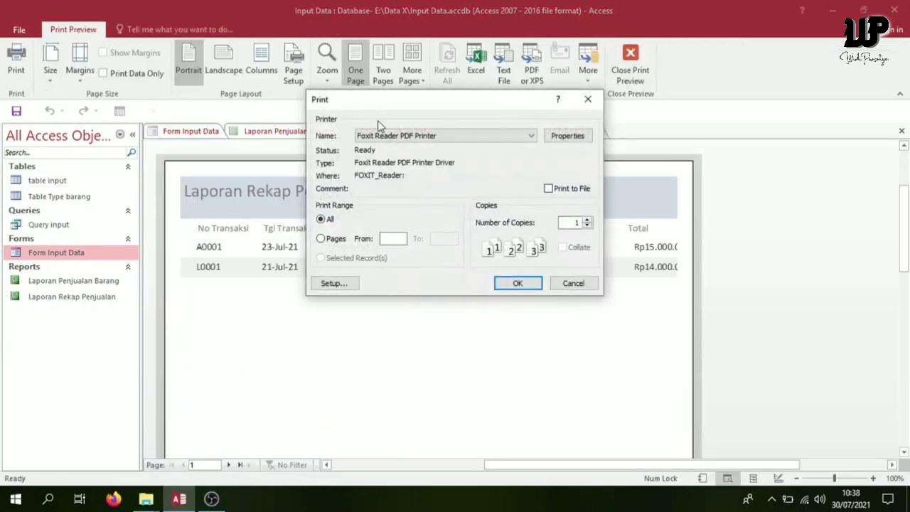
click(519, 136)
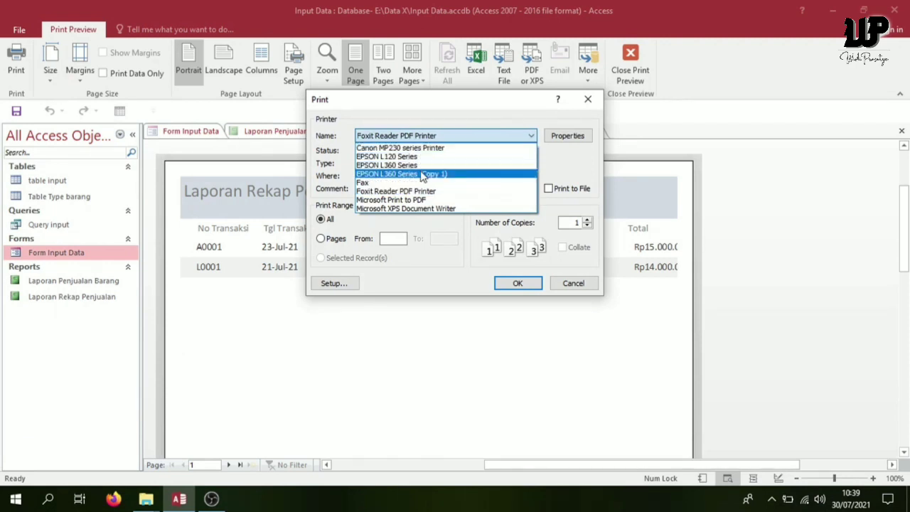
click(424, 174)
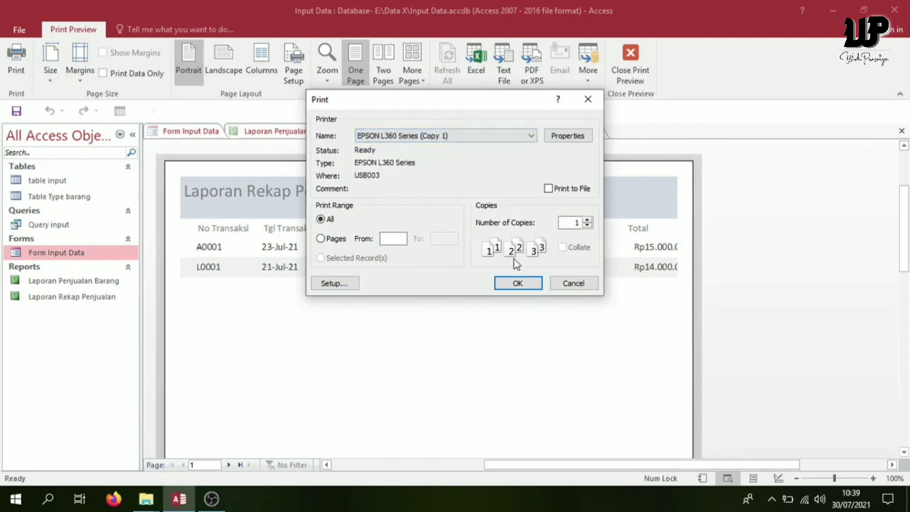
click(321, 221)
click(587, 284)
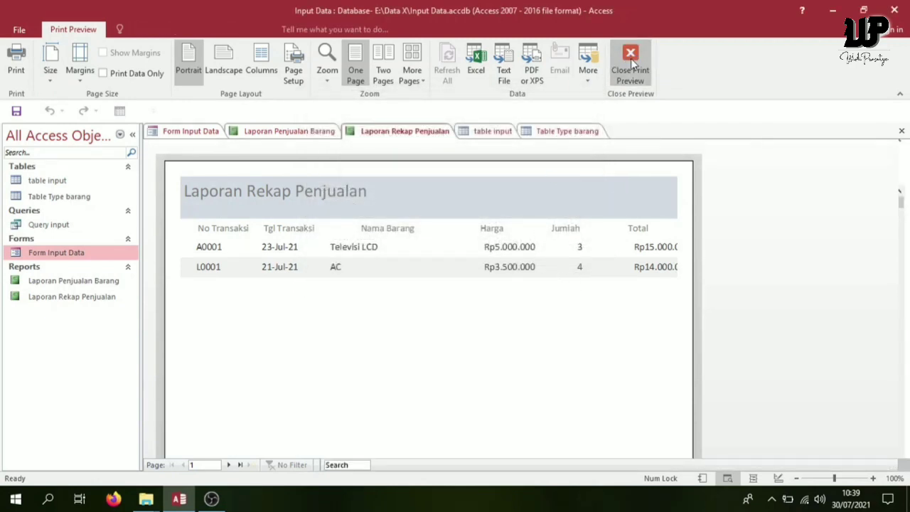
click(632, 64)
click(209, 130)
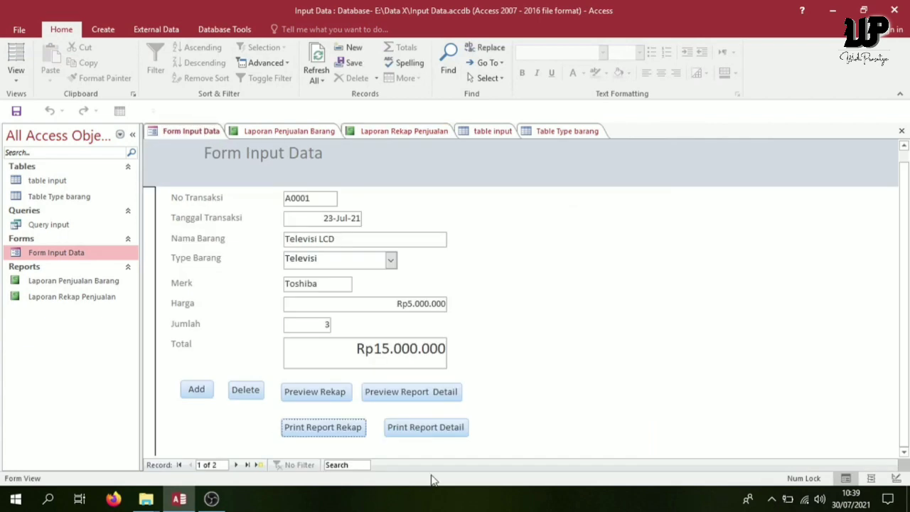
Test Print Report Detail with the EPSON L360 Series (Copy 1) printer, then cancel printing and return to Form Input Data.
click(427, 430)
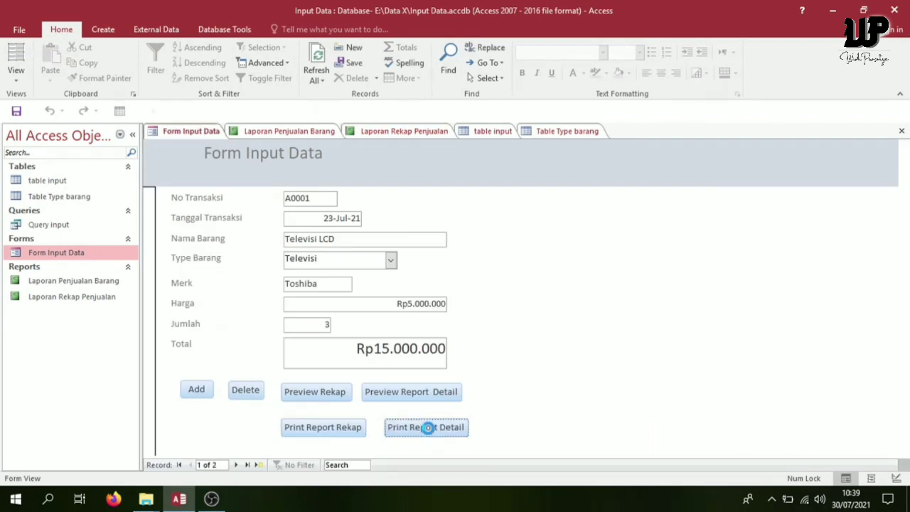
click(500, 137)
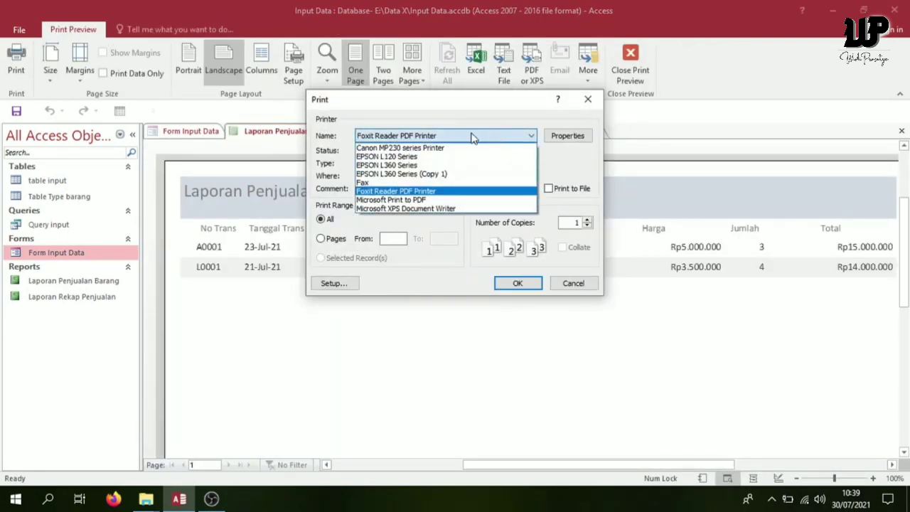
click(402, 177)
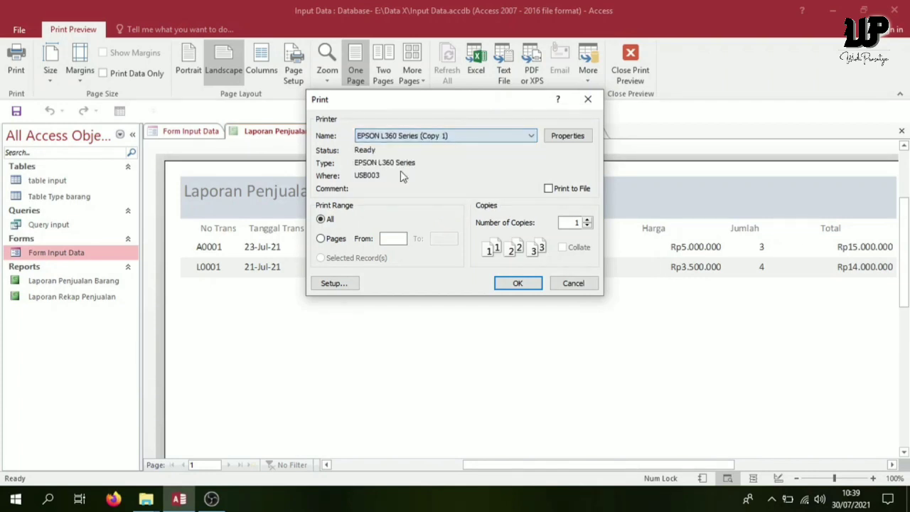
click(579, 284)
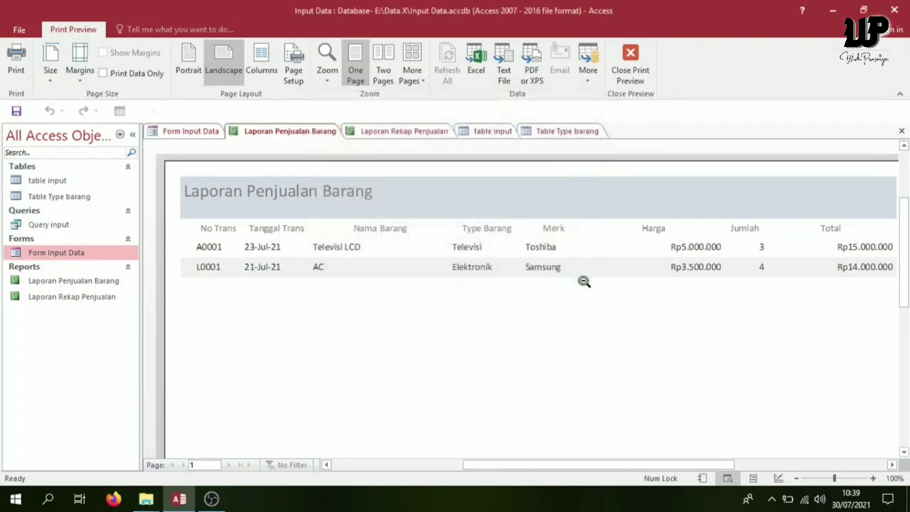
click(630, 61)
click(201, 132)
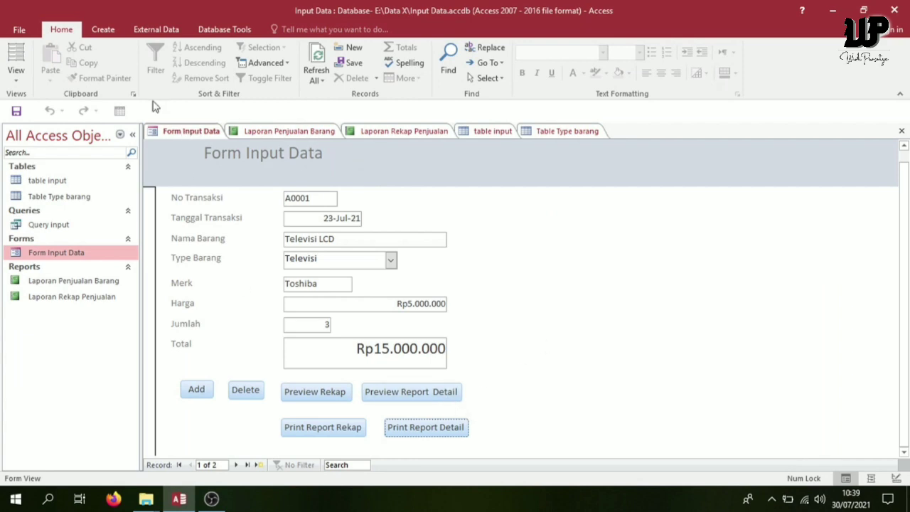
Return the form to Design View and give all field labels and input boxes in the Detail section the Shadowed special effect.
click(17, 80)
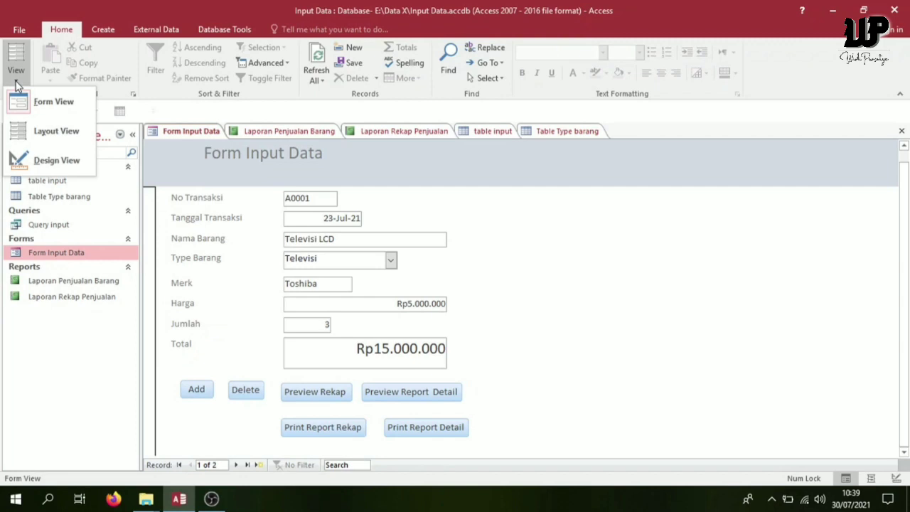
click(57, 161)
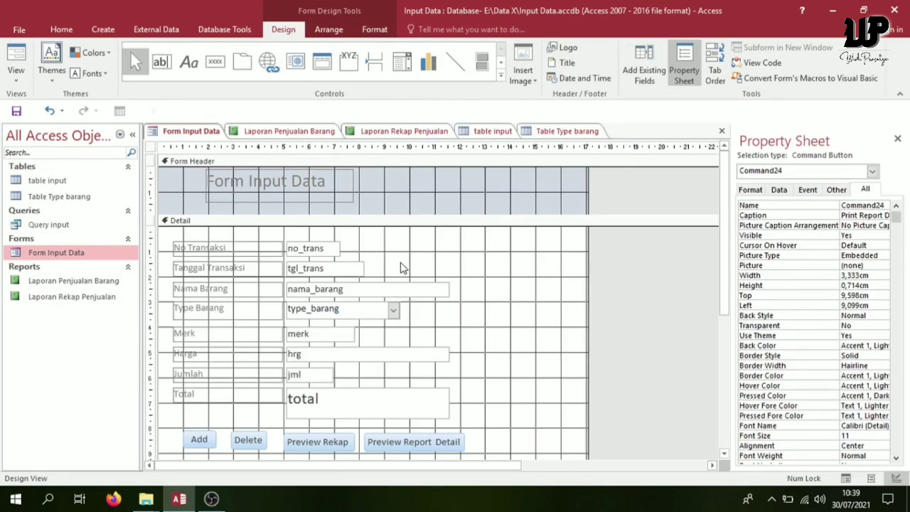
click(179, 220)
drag(163, 243, 481, 430)
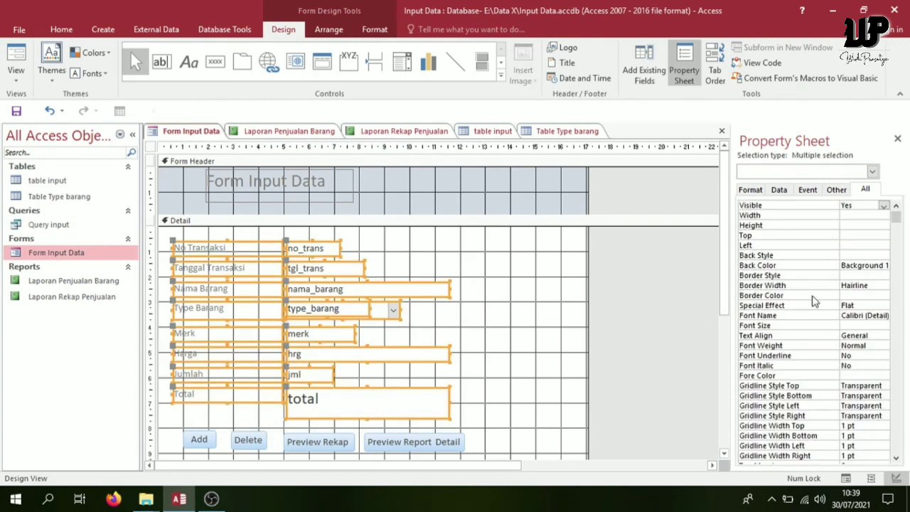
click(859, 307)
click(884, 307)
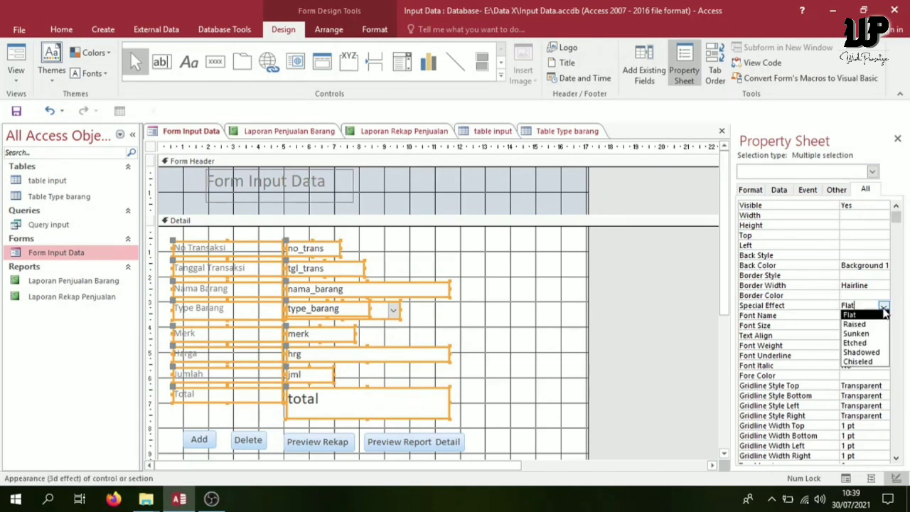
click(872, 353)
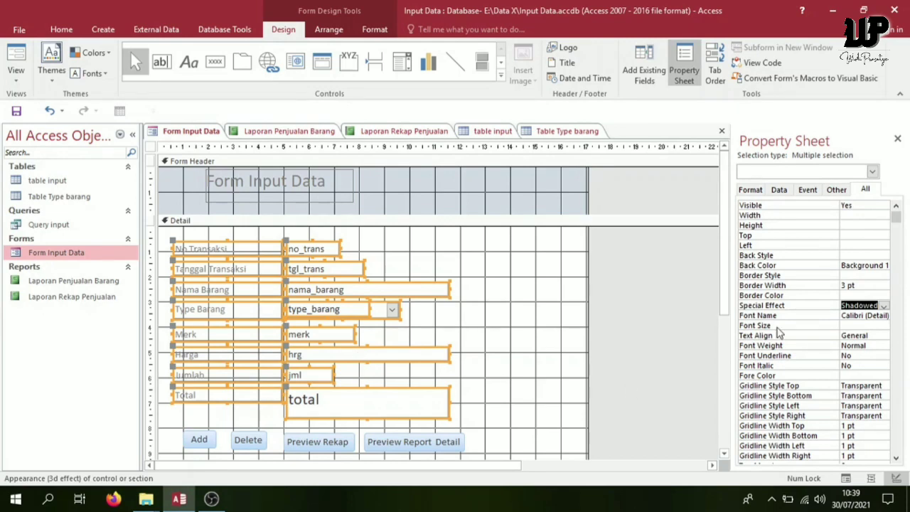
Move the Add and Delete buttons down so they sit midway between the preview and print button rows.
scroll(358, 358, down, 3)
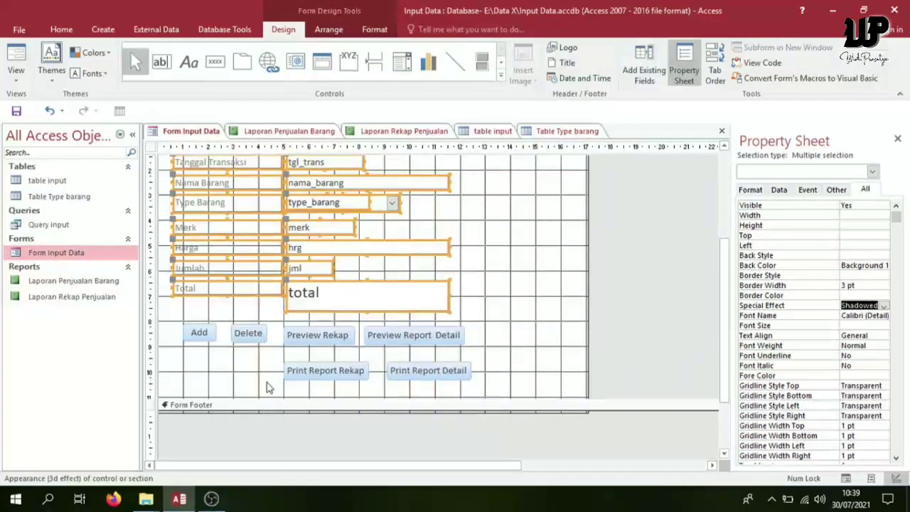
click(197, 338)
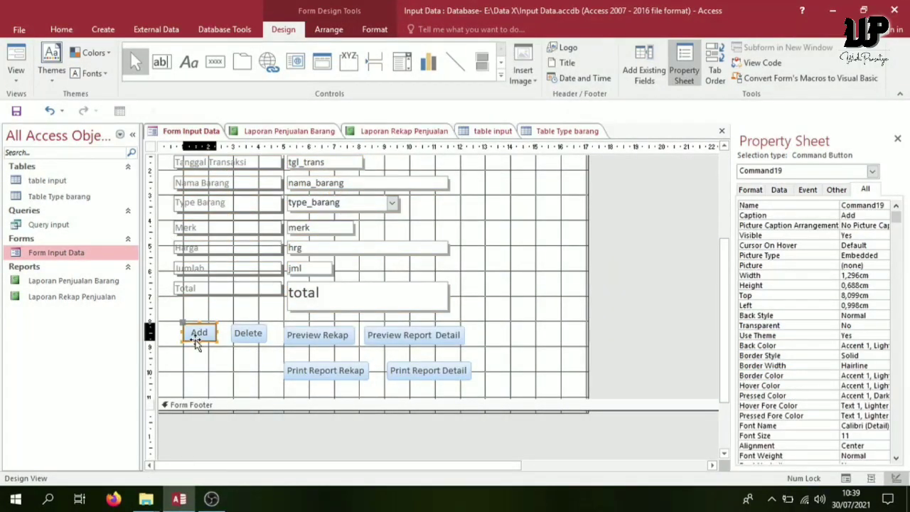
drag(197, 341, 197, 360)
click(246, 348)
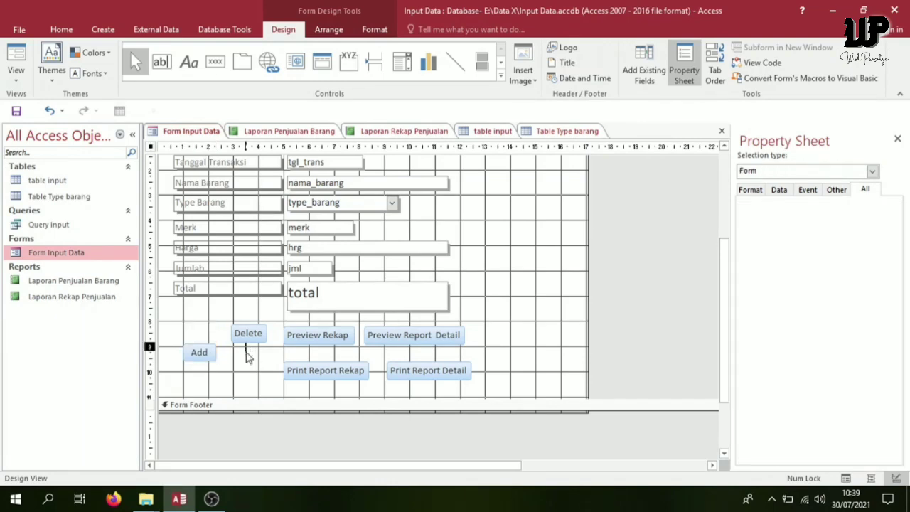
drag(260, 344, 259, 361)
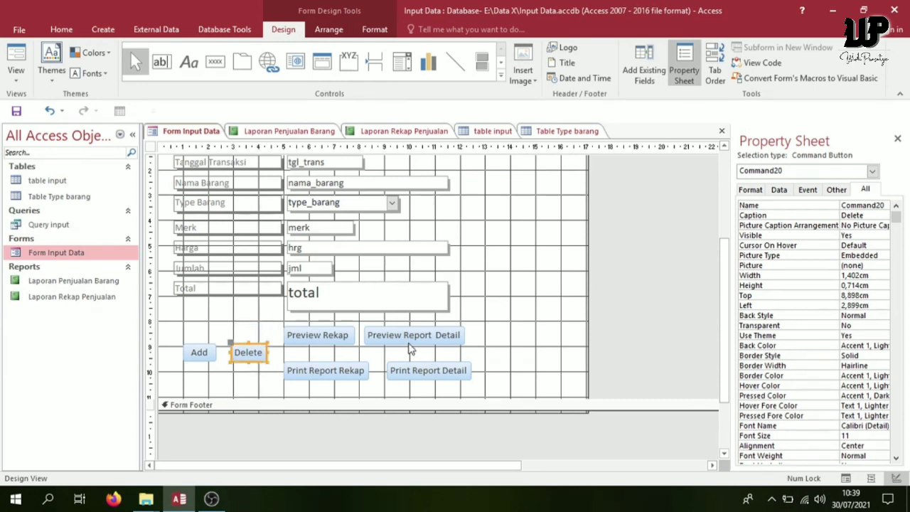
Align Preview Report Detail above Print Report Detail, widen Print Report Detail to about 4.1 cm and Preview Rekap to about 3.3 cm.
drag(410, 348, 431, 343)
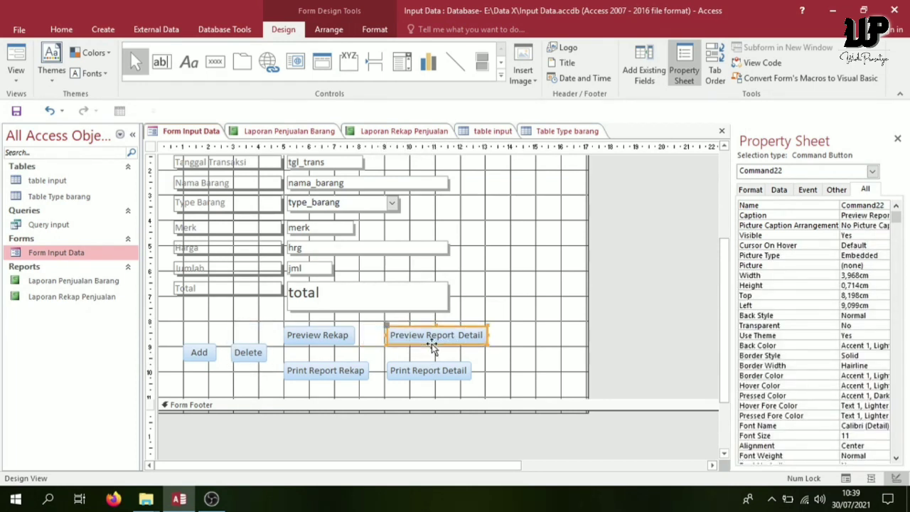
click(469, 376)
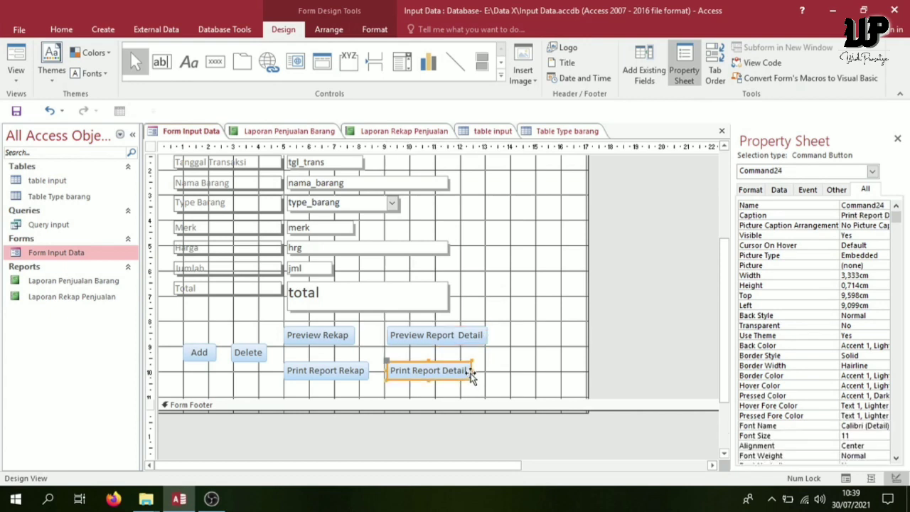
drag(472, 370, 487, 371)
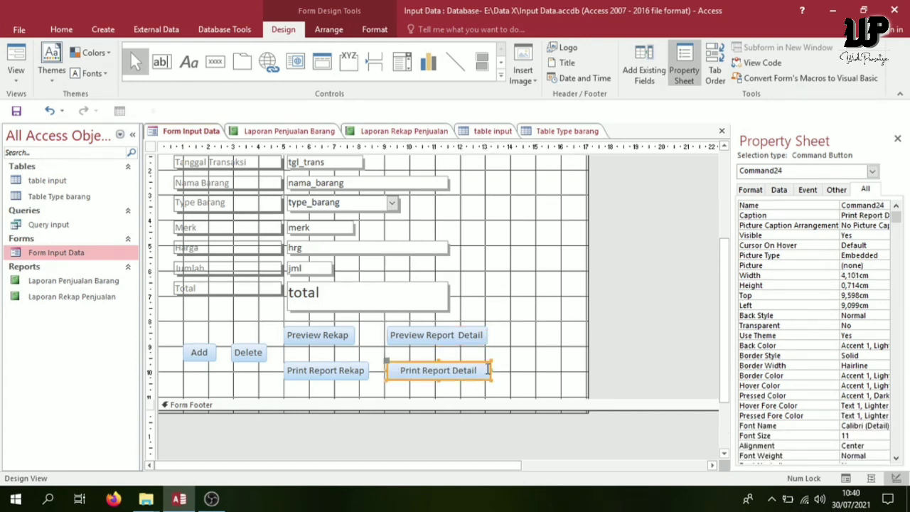
click(324, 343)
drag(356, 335, 368, 334)
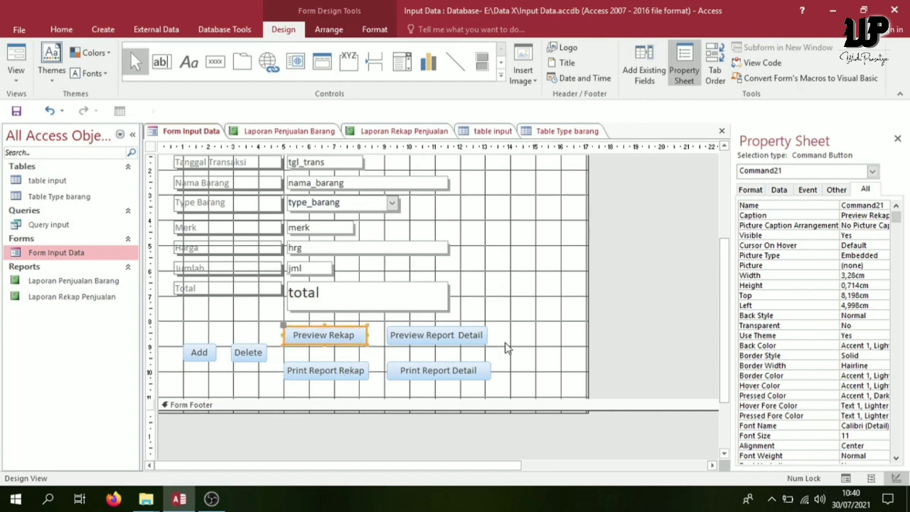
Place a command button beside the detail report buttons and assign it the Application category's Quit Application action.
click(525, 307)
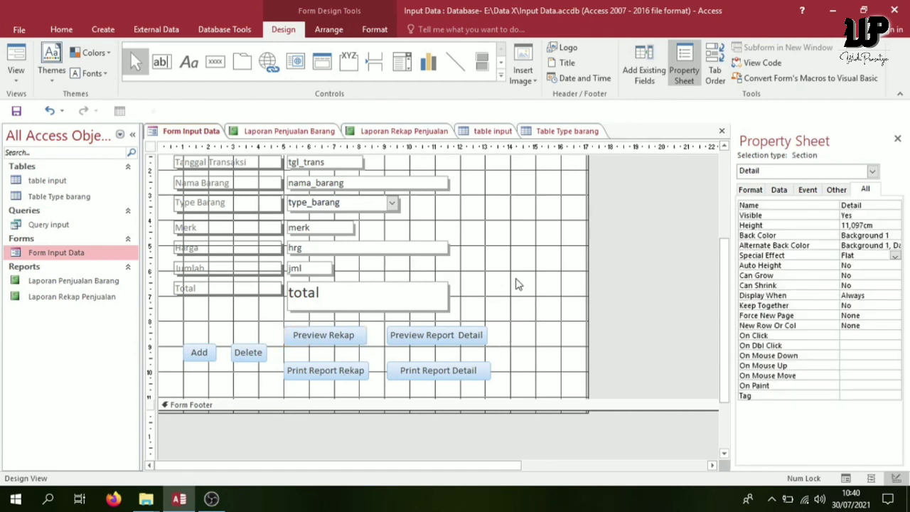
scroll(512, 283, up, 1)
scroll(512, 283, down, 1)
click(204, 63)
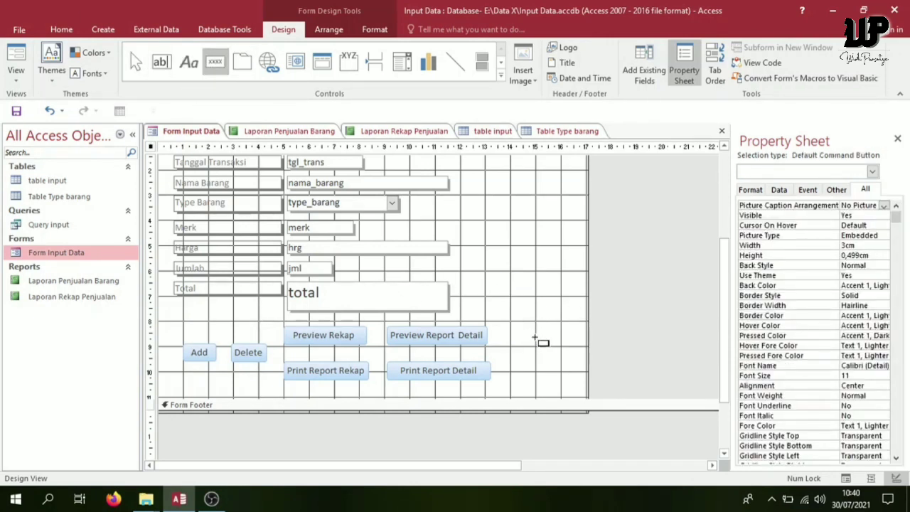
mouse_move(527, 344)
mouse_down()
mouse_move(558, 350)
mouse_move(568, 363)
mouse_up()
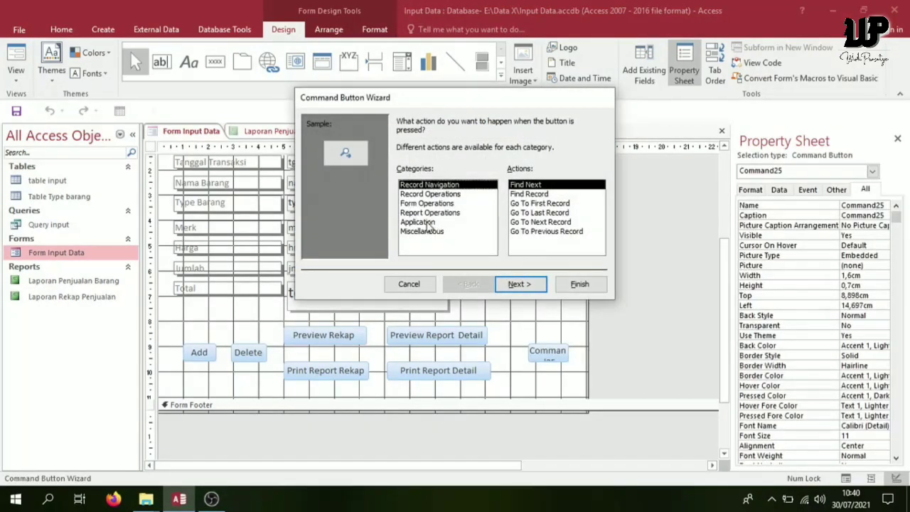
click(425, 221)
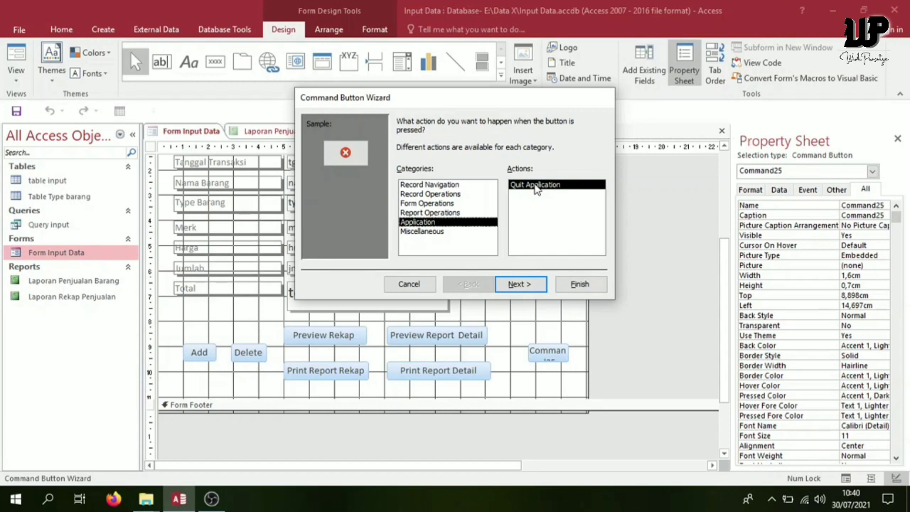
click(519, 284)
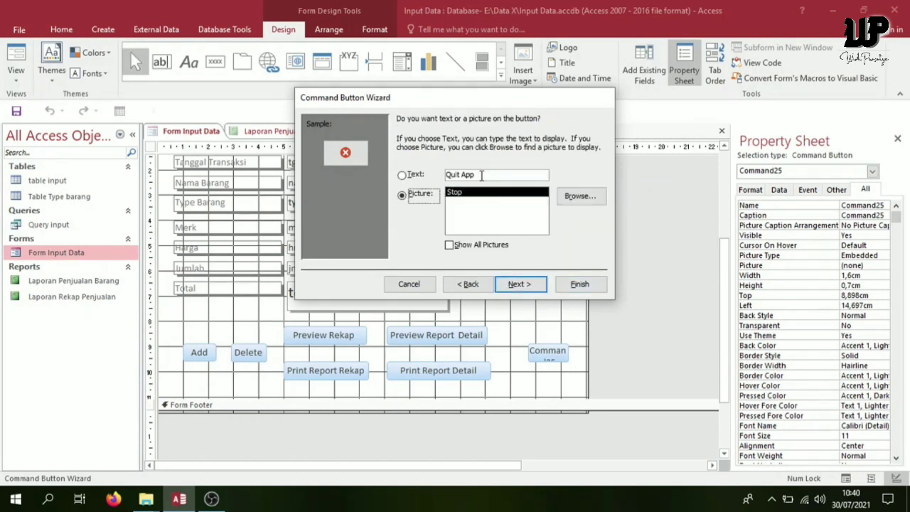
Give the new button the text Quit and finish the Command Button Wizard.
click(480, 175)
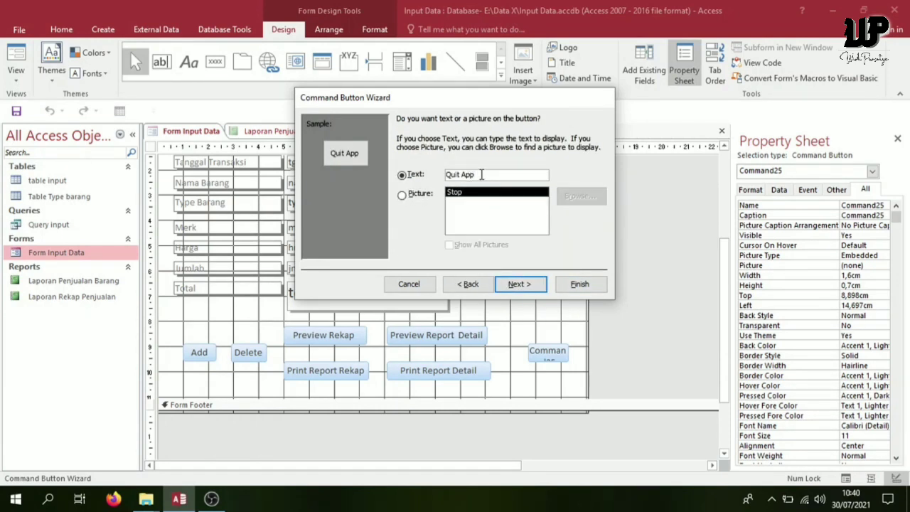
drag(462, 175, 503, 169)
key(BackSpace)
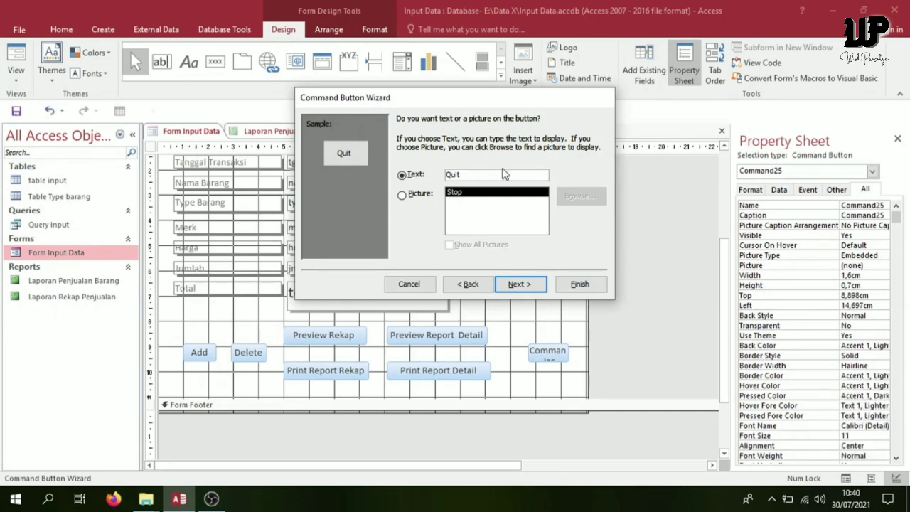
click(535, 287)
click(592, 286)
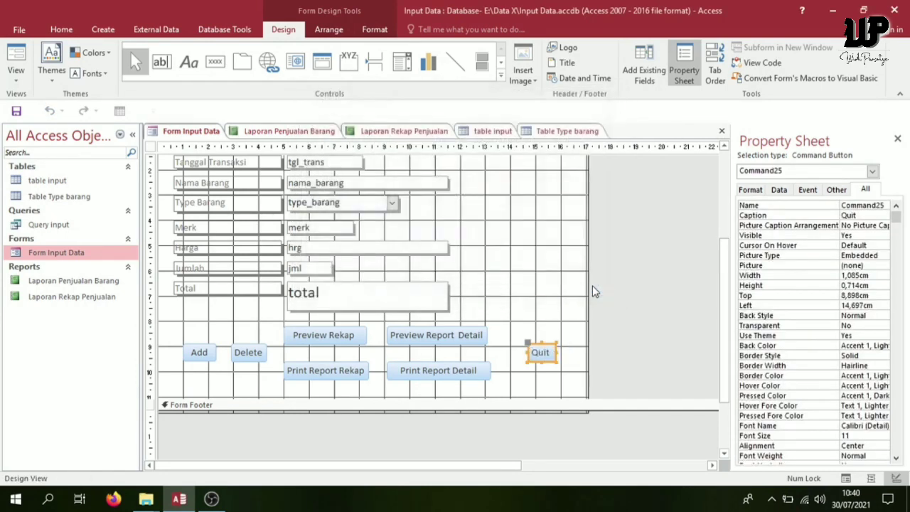
Widen the Quit button to about 1.3 cm.
click(570, 352)
click(553, 357)
click(559, 357)
click(555, 356)
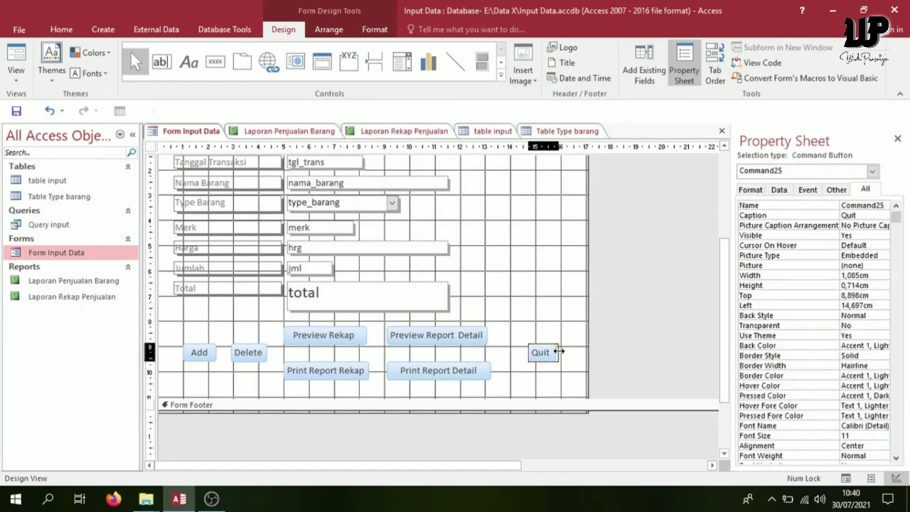
drag(559, 351, 563, 352)
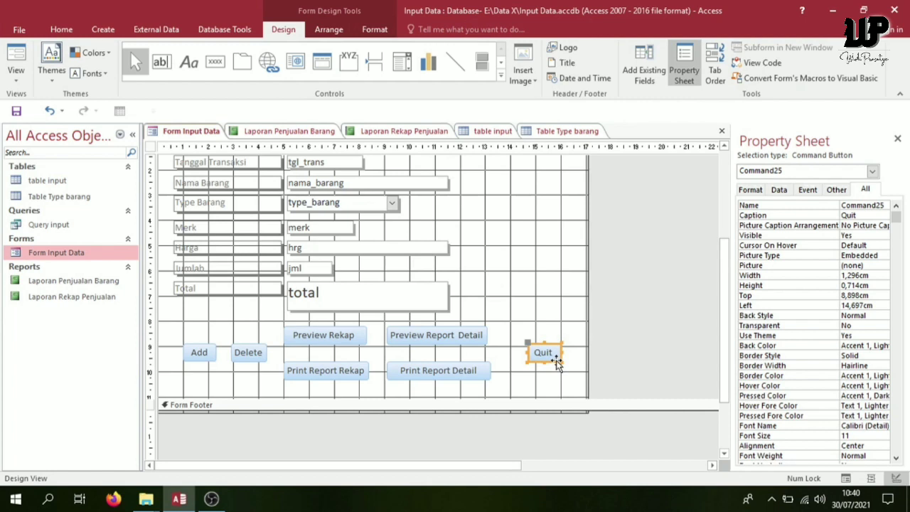
Fill the Quit button with the blue Accent 1 theme color.
click(61, 29)
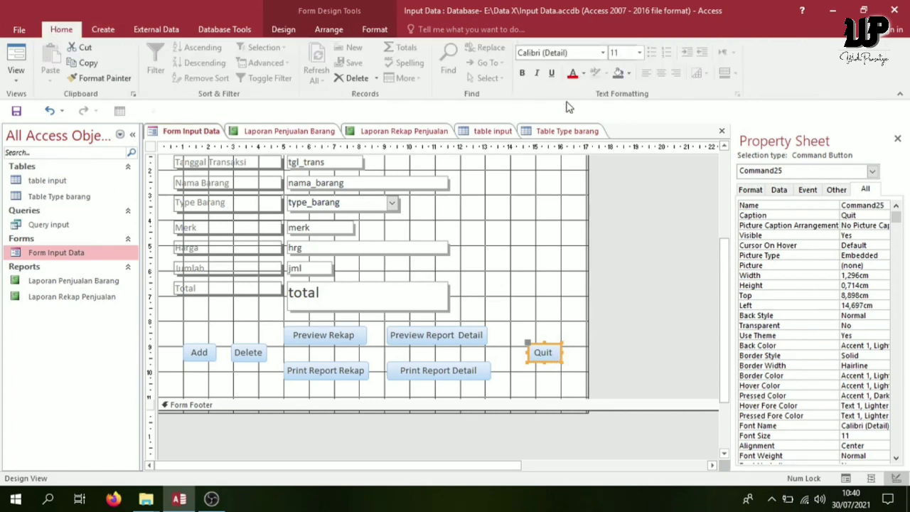
click(629, 73)
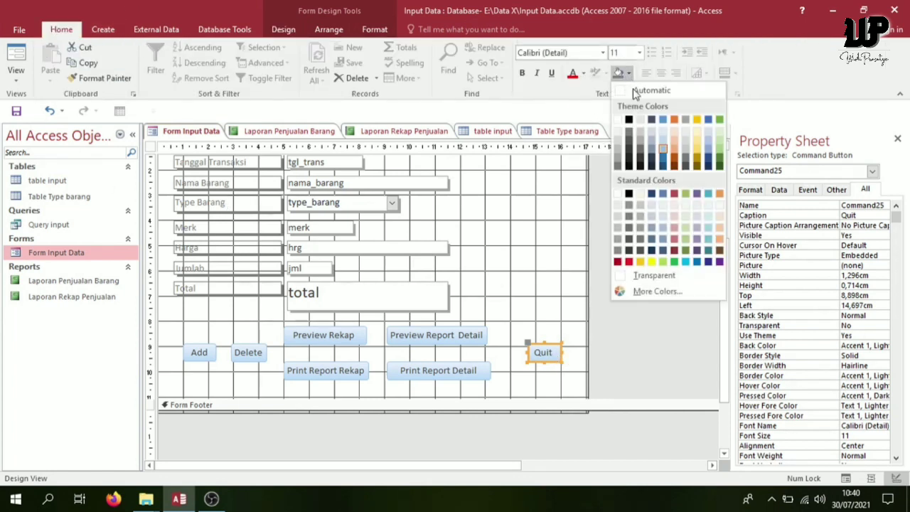
click(662, 119)
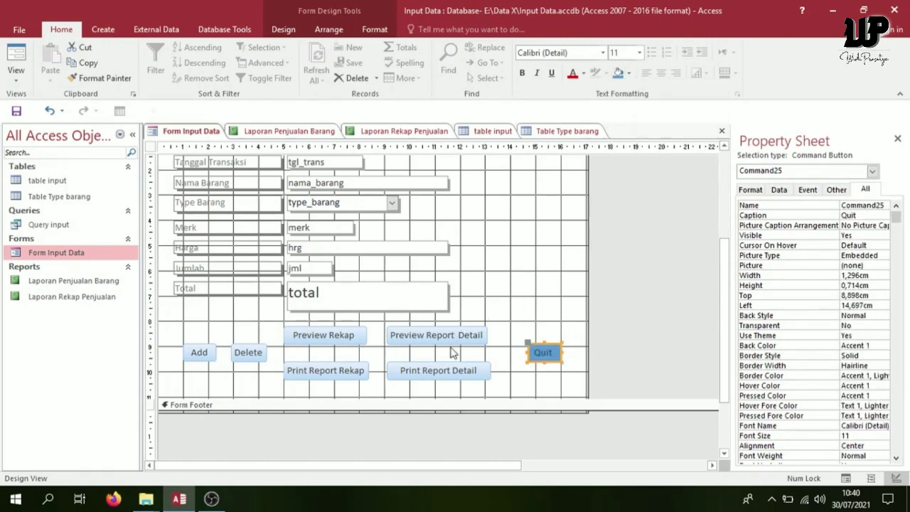
Fill the Preview Report Detail and Print Report Detail buttons with the gold Accent 4 theme color.
click(451, 342)
click(626, 74)
click(698, 120)
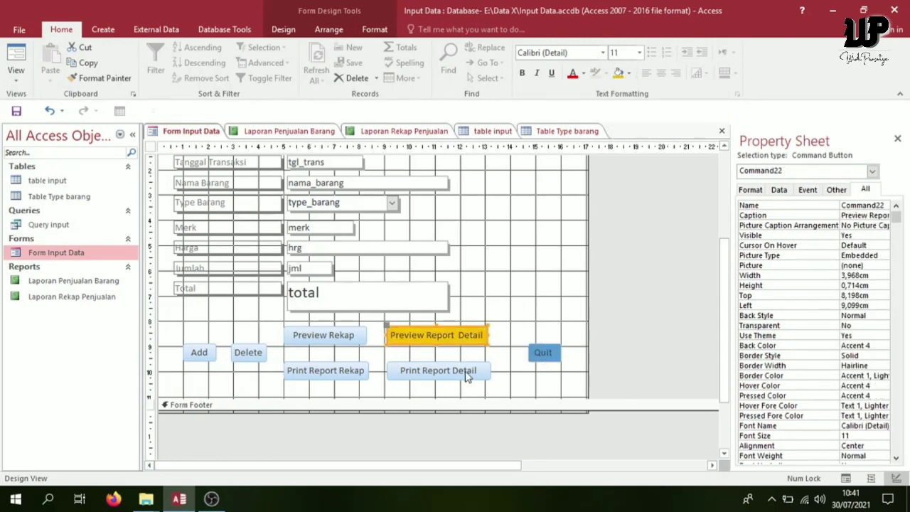
click(469, 372)
click(618, 72)
Fill the Preview Rekap and Print Report Rekap buttons with the standard turquoise color #4BACC6.
click(345, 339)
click(628, 73)
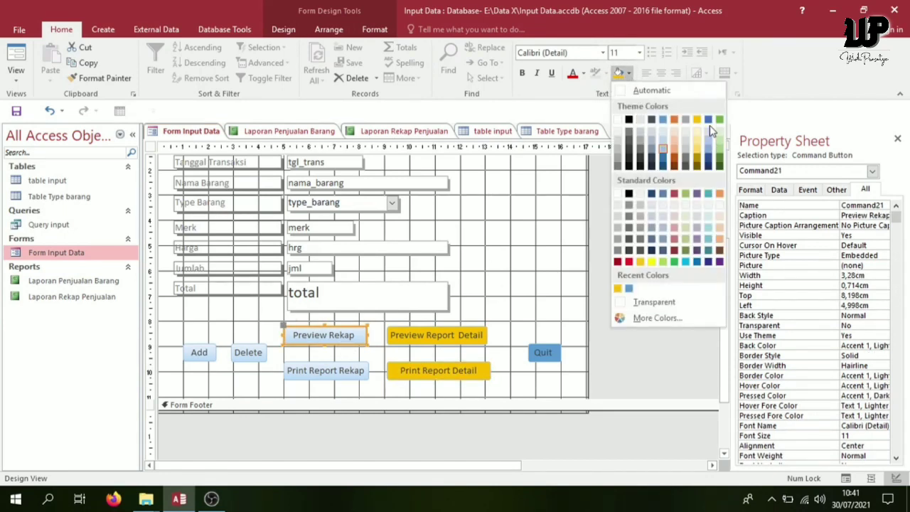
click(708, 194)
click(328, 372)
click(618, 73)
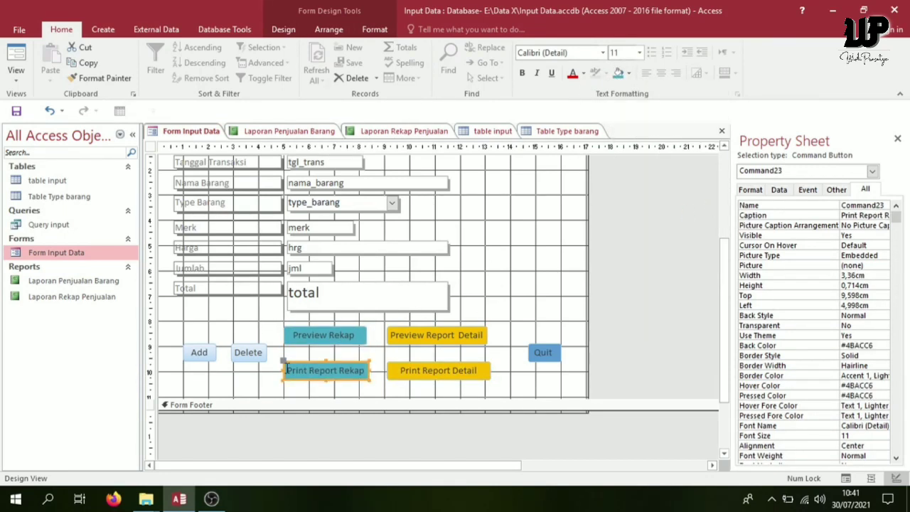
Fill the Delete and Add buttons with the lighter orange Accent 2 theme color.
click(249, 352)
click(628, 73)
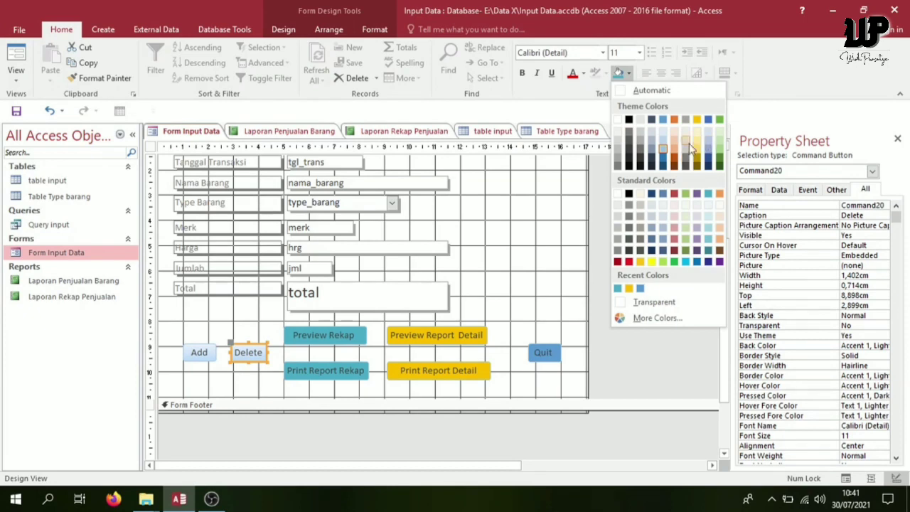
click(689, 147)
click(199, 355)
click(617, 73)
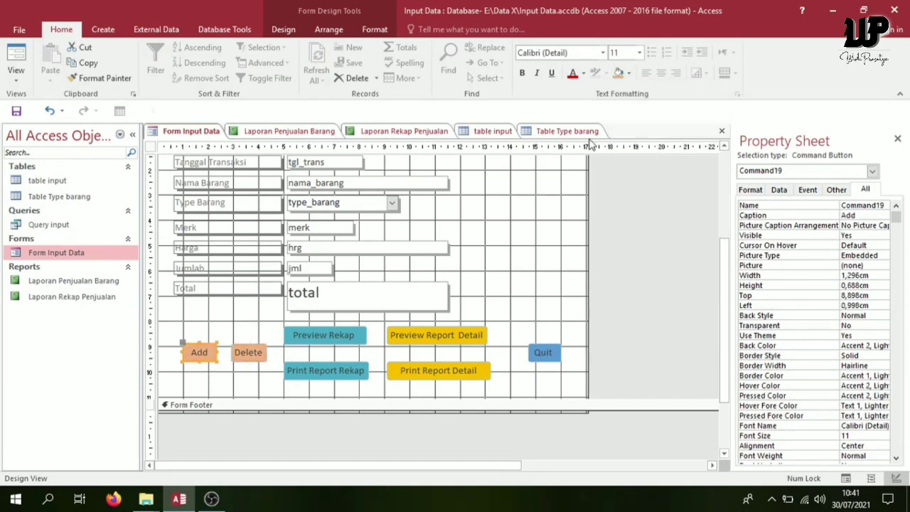
Check the form's button colors and shadowed fields in Form View, then return to Design View.
click(522, 258)
scroll(518, 264, up, 2)
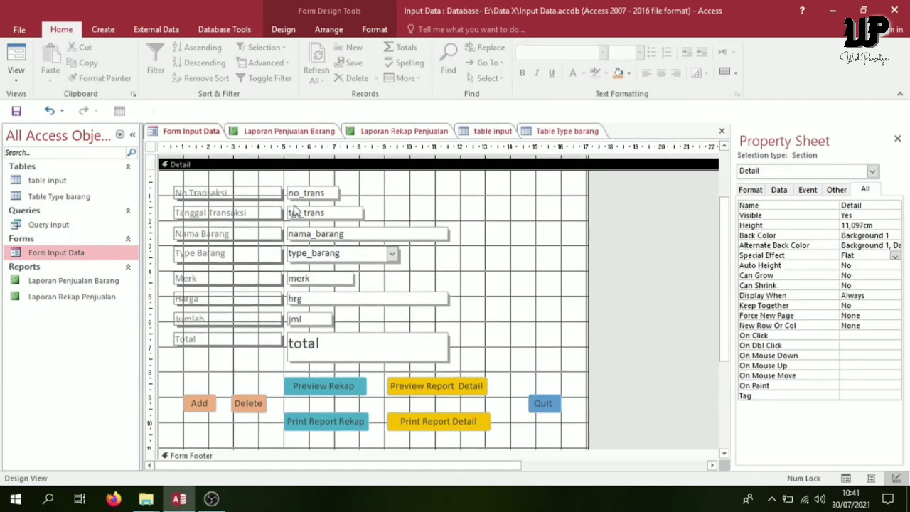
click(21, 78)
click(32, 101)
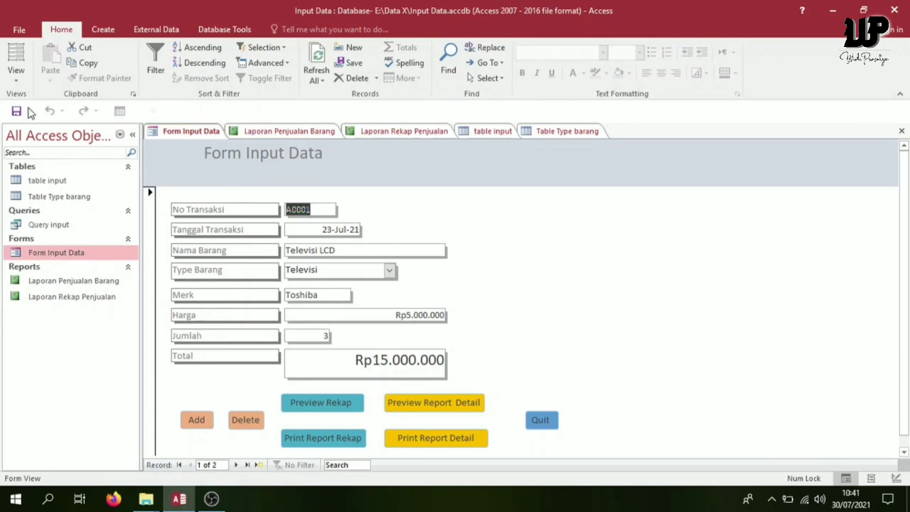
click(16, 75)
click(43, 157)
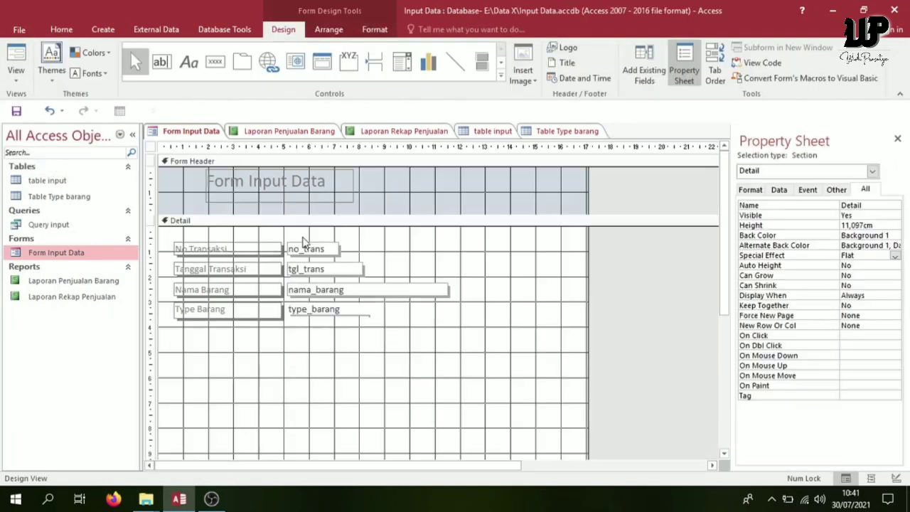
Make the Total label taller and move the Total, Jumlah and Harga rows down to loosen their spacing.
click(202, 396)
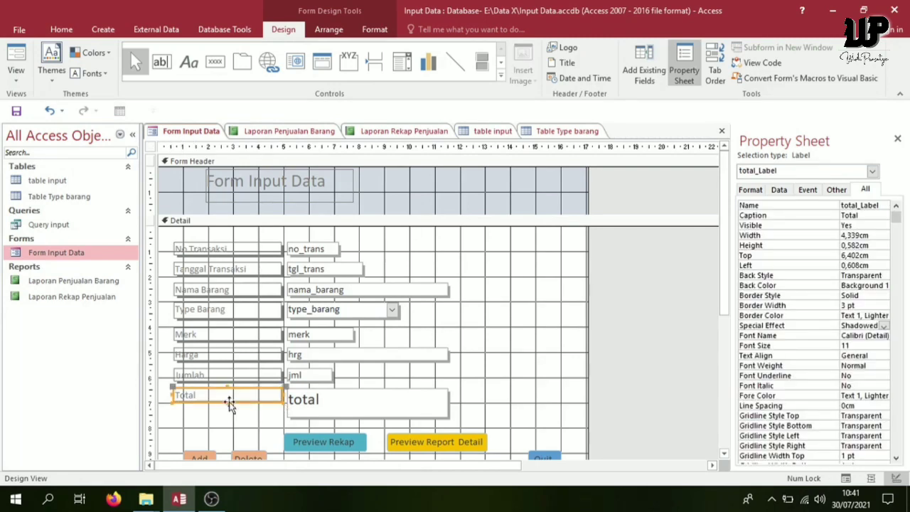
drag(229, 403, 228, 421)
click(152, 381)
drag(325, 371, 329, 378)
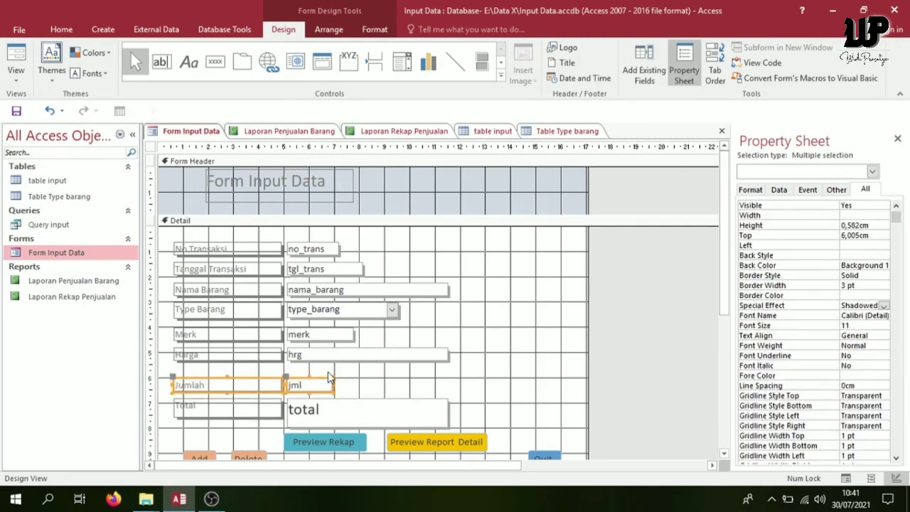
click(152, 354)
drag(441, 355, 440, 363)
Shift the Merk, Type Barang, Nama Barang and Tanggal Transaksi rows slightly down to spread the fields out.
click(152, 334)
drag(374, 335, 384, 315)
click(152, 310)
click(152, 290)
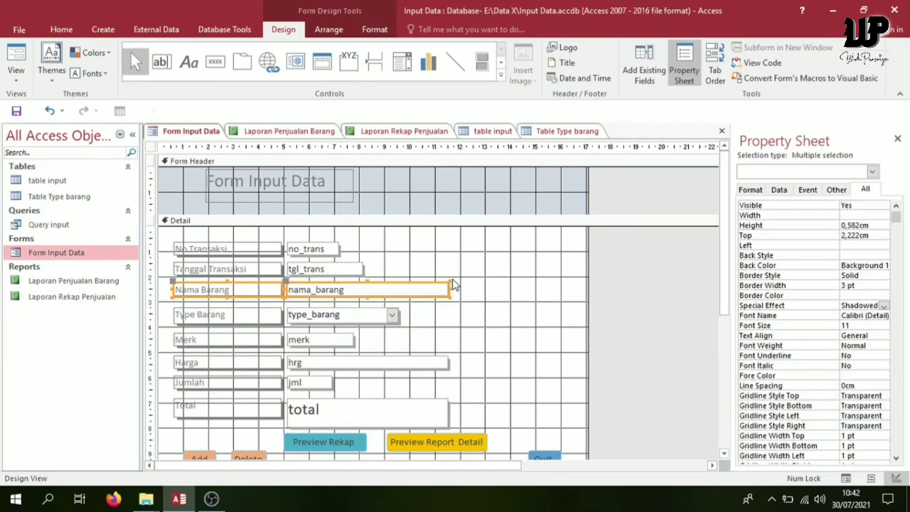
drag(453, 284, 454, 289)
click(152, 269)
drag(341, 269, 341, 271)
Select the labels and input boxes from No Transaksi through Jumlah together and make them slightly taller.
drag(175, 244, 430, 301)
key(ctrl+z)
drag(169, 237, 452, 396)
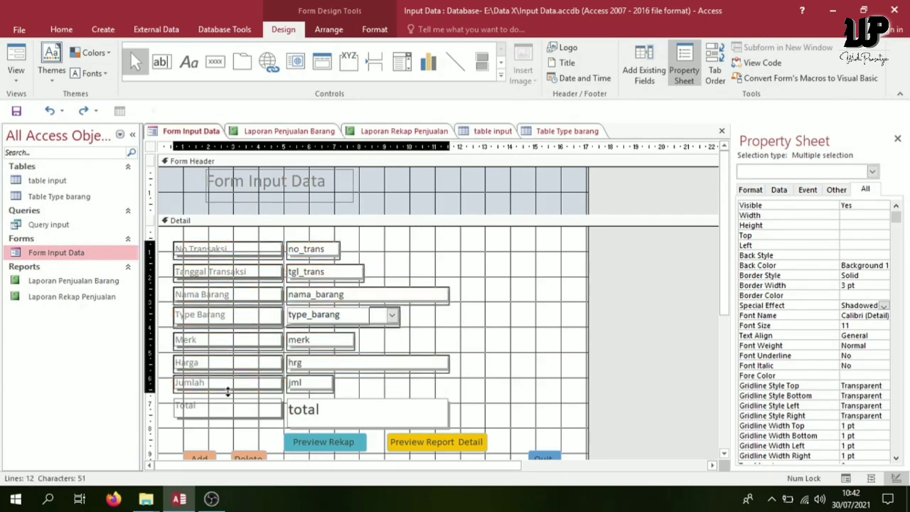
Show the form in Form View and test its Quit button, saving the design changes to Laporan Rekap Penjualan.
click(15, 80)
click(53, 97)
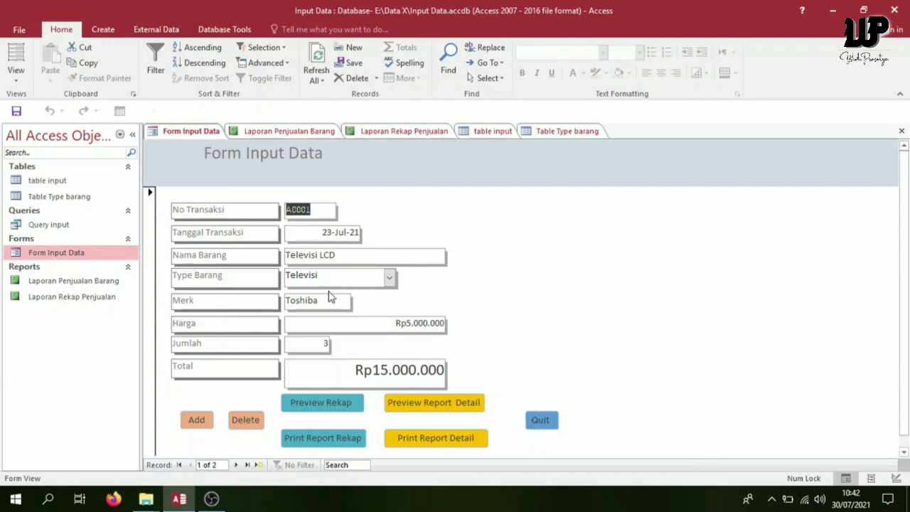
click(541, 421)
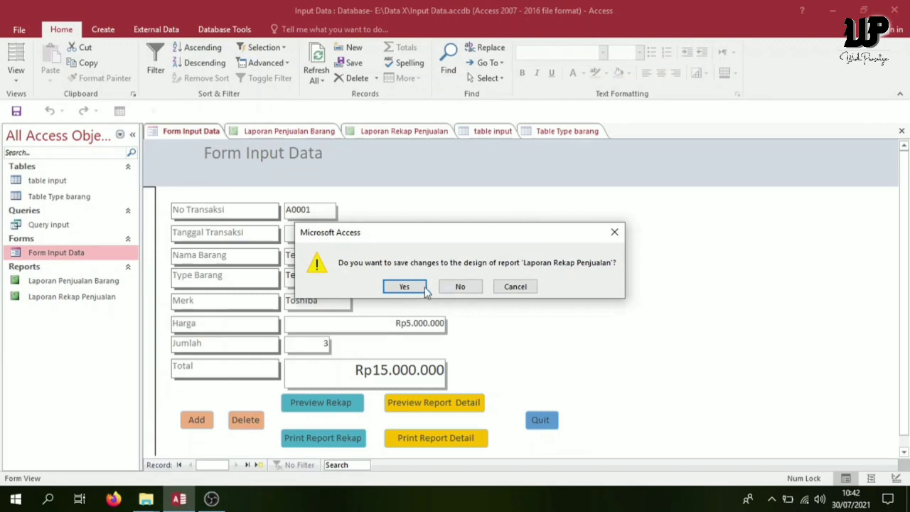
click(423, 291)
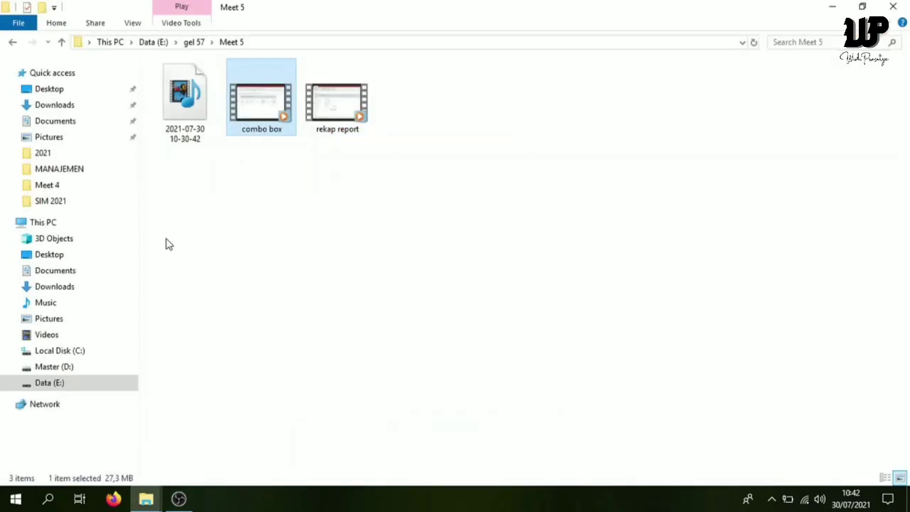
Reopen the Input Data database from the Data X folder and open Form Input Data.
mouse_move(146, 499)
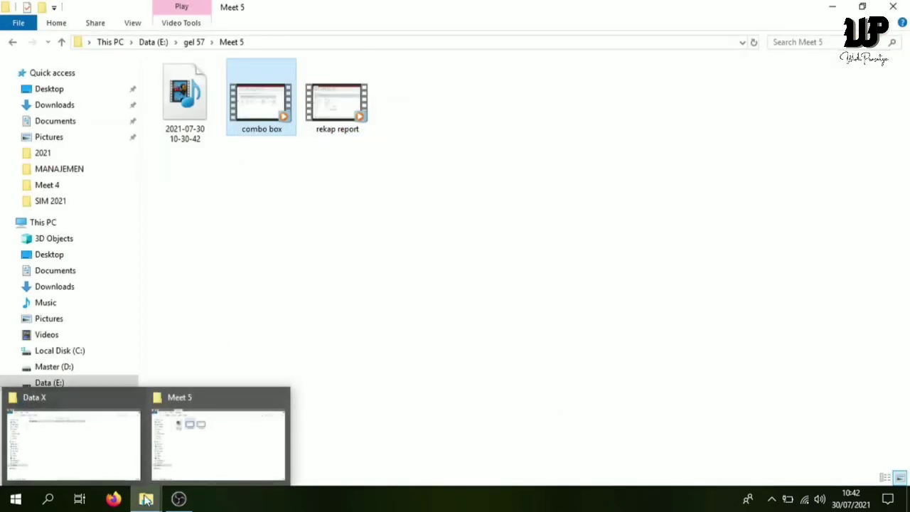
click(85, 455)
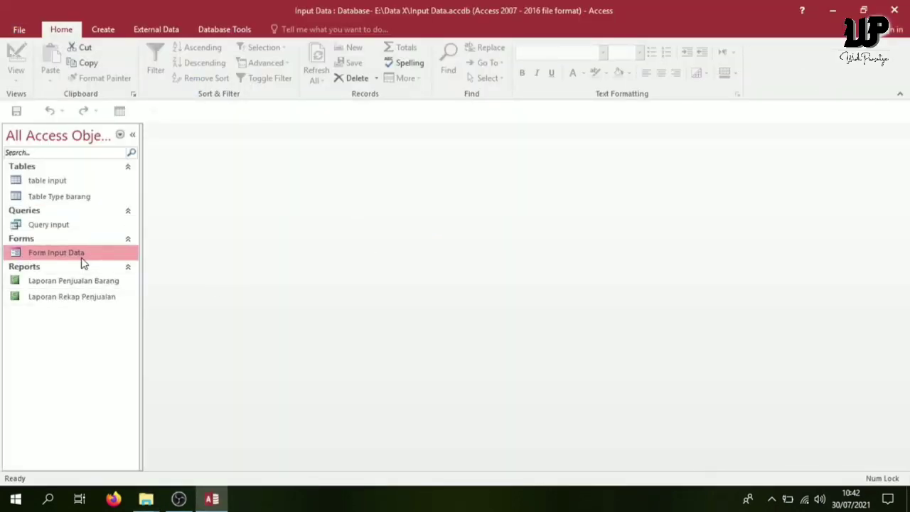
double_click(81, 255)
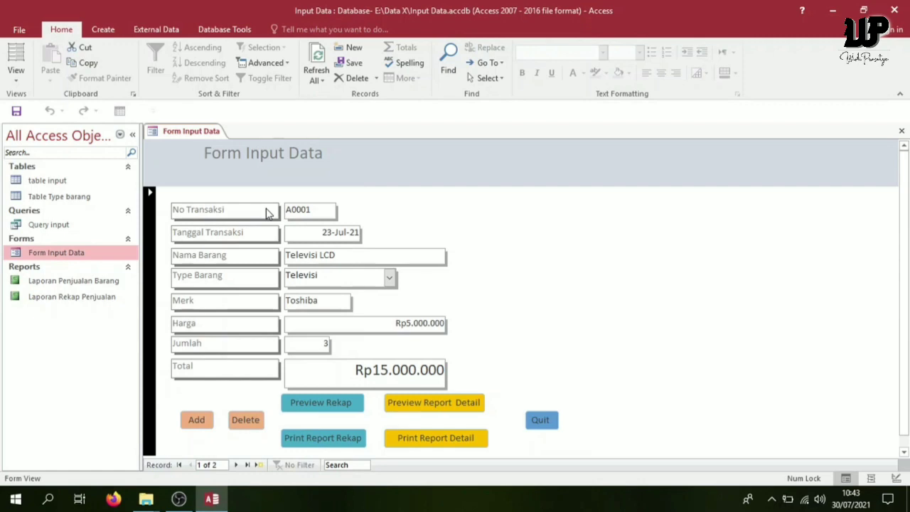
click(524, 258)
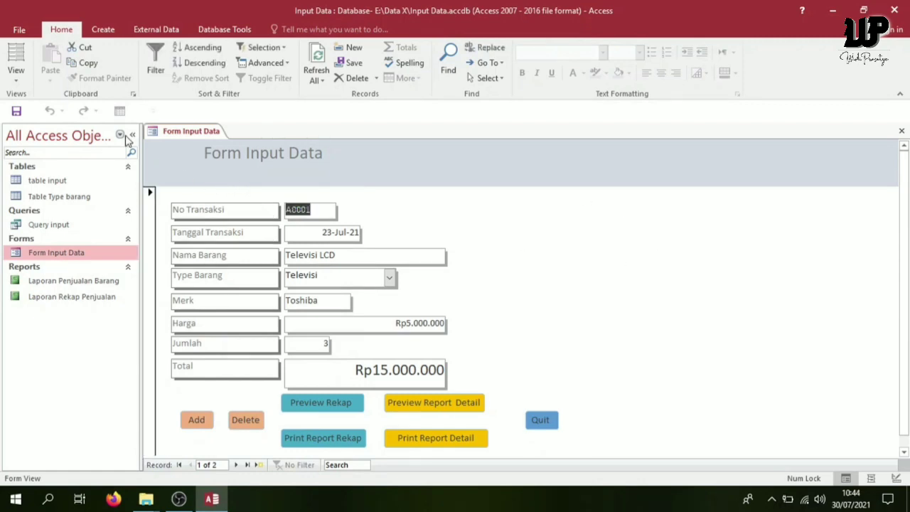
Save the database as an executable-only ACCDE file named Input Data accde in the Data X folder.
click(22, 32)
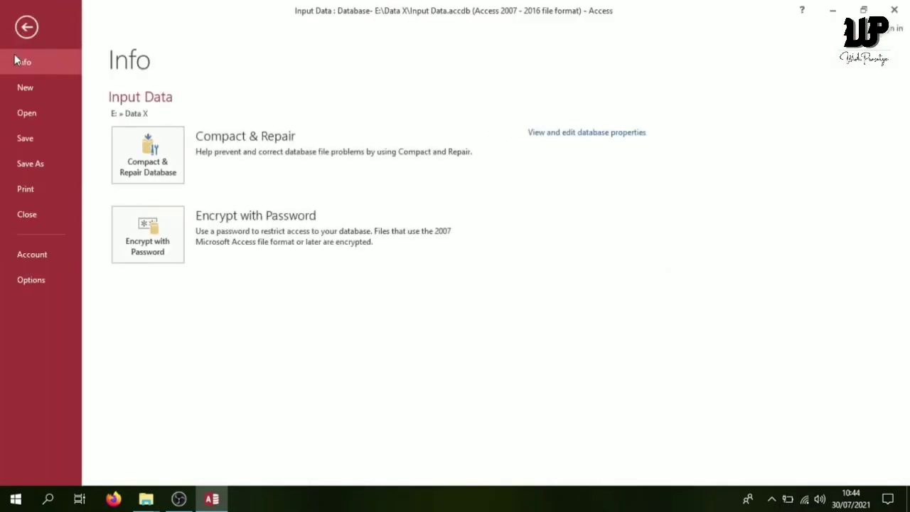
click(31, 168)
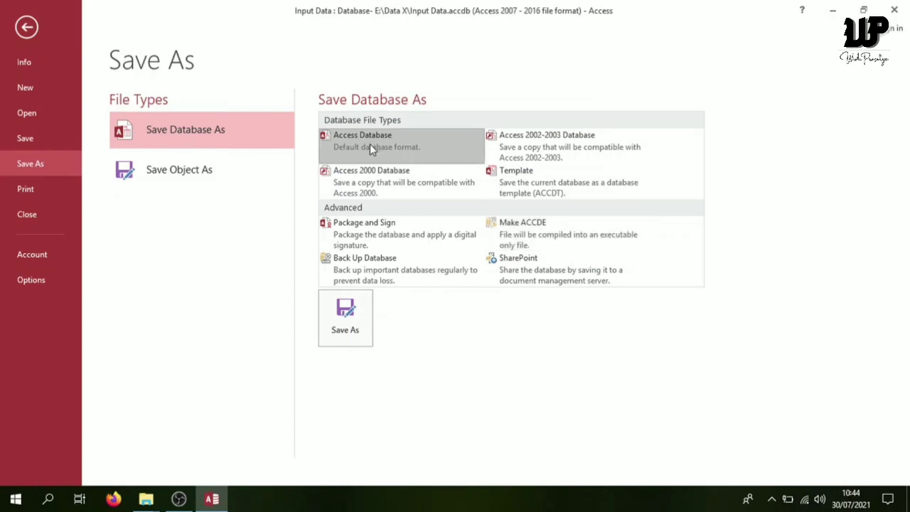
click(519, 233)
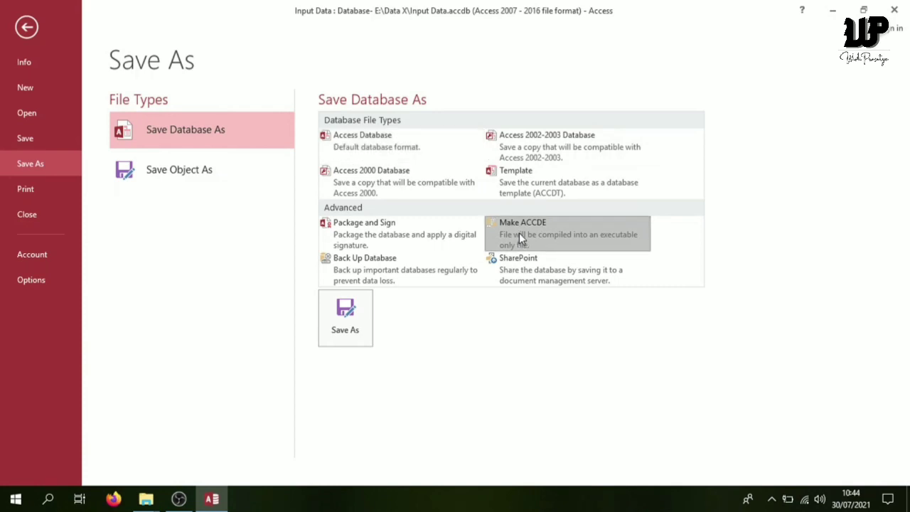
click(348, 323)
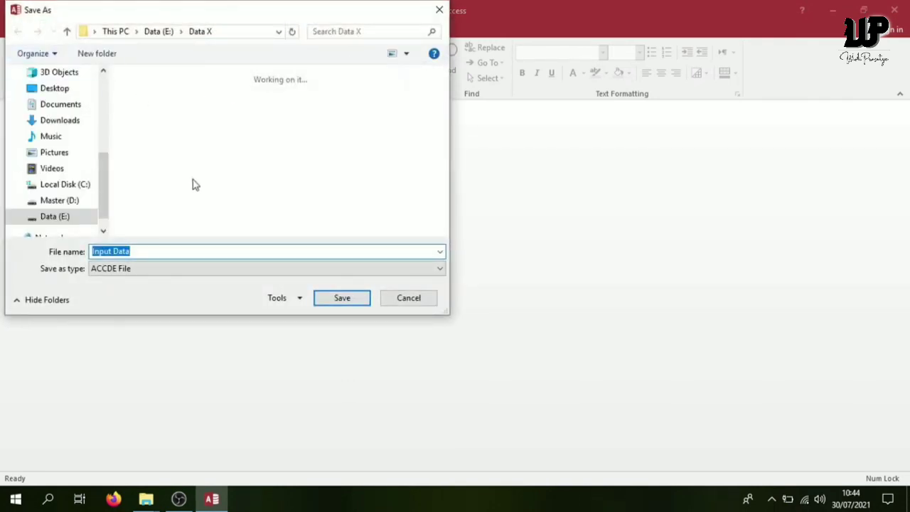
click(152, 254)
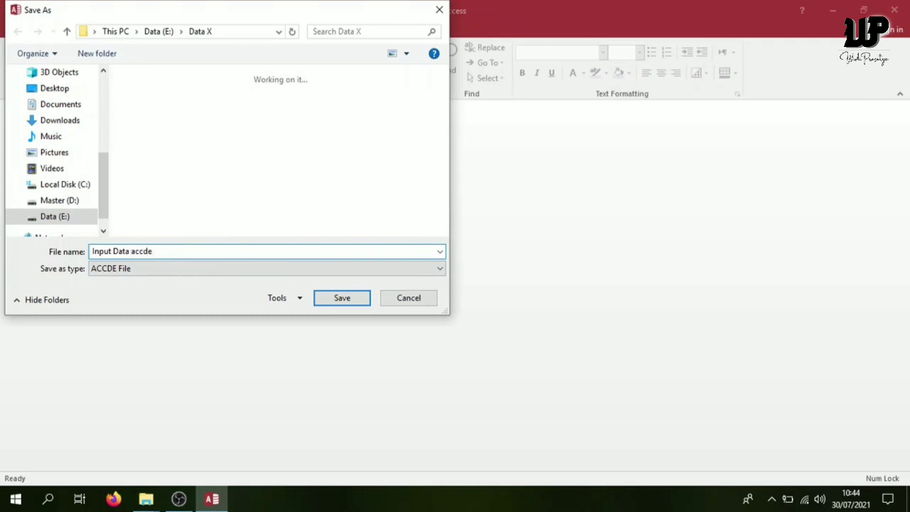
click(351, 301)
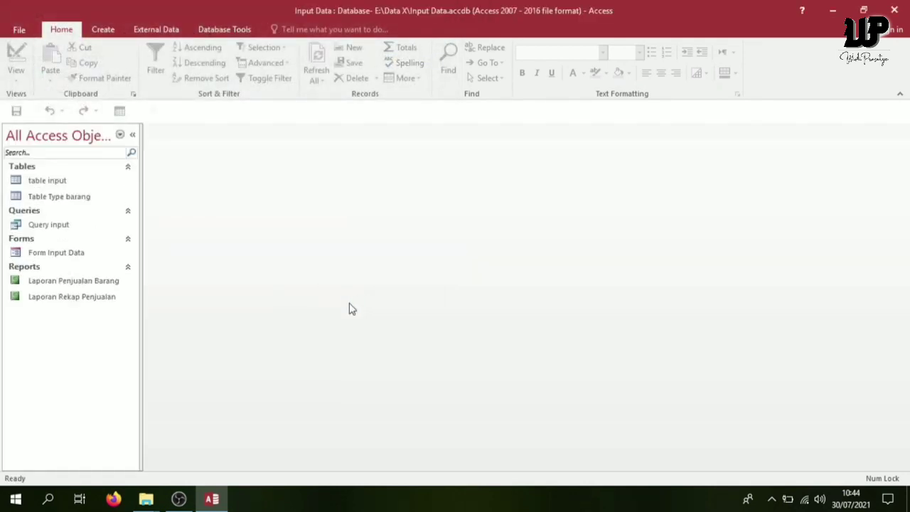
Close the original database, open Input Data accde from the Data X folder and open its Form Input Data.
click(894, 10)
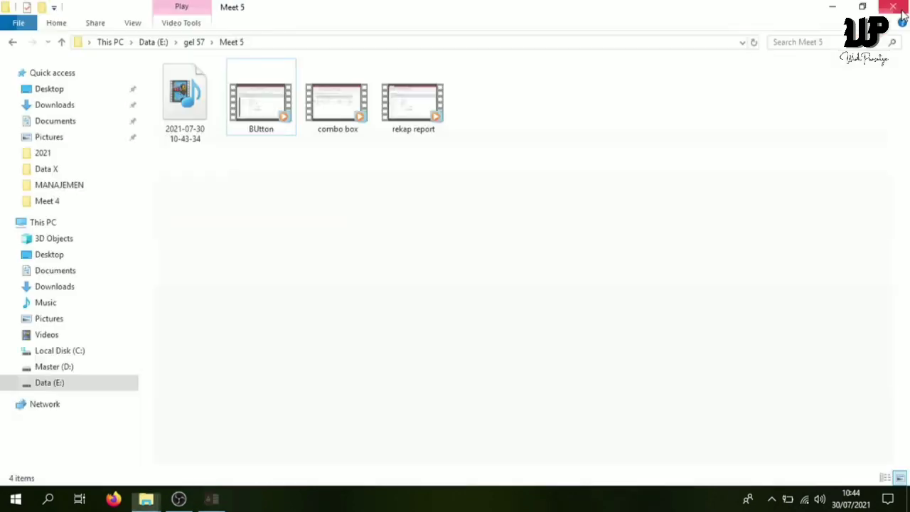
click(145, 499)
click(91, 449)
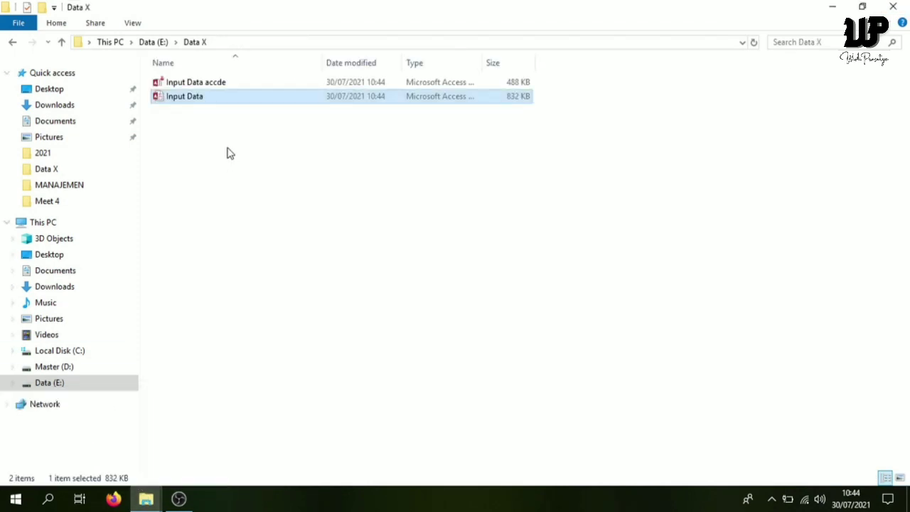
double_click(220, 84)
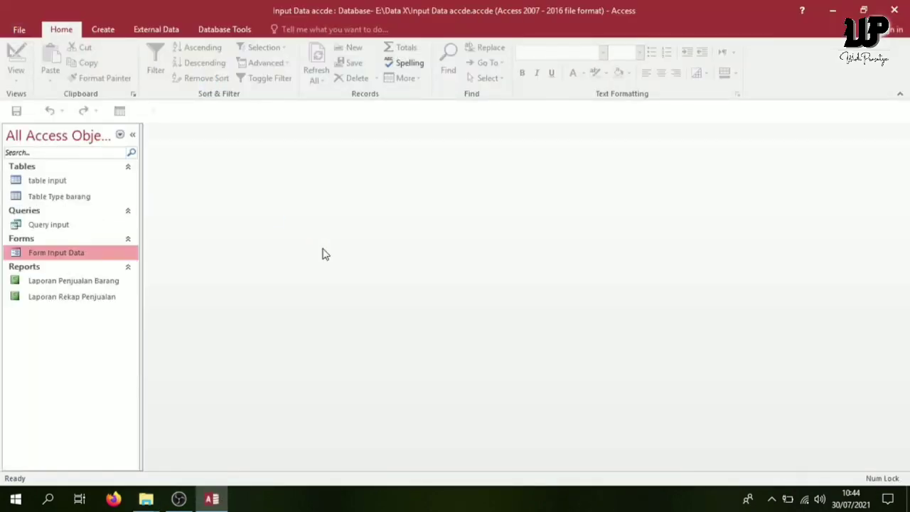
click(57, 183)
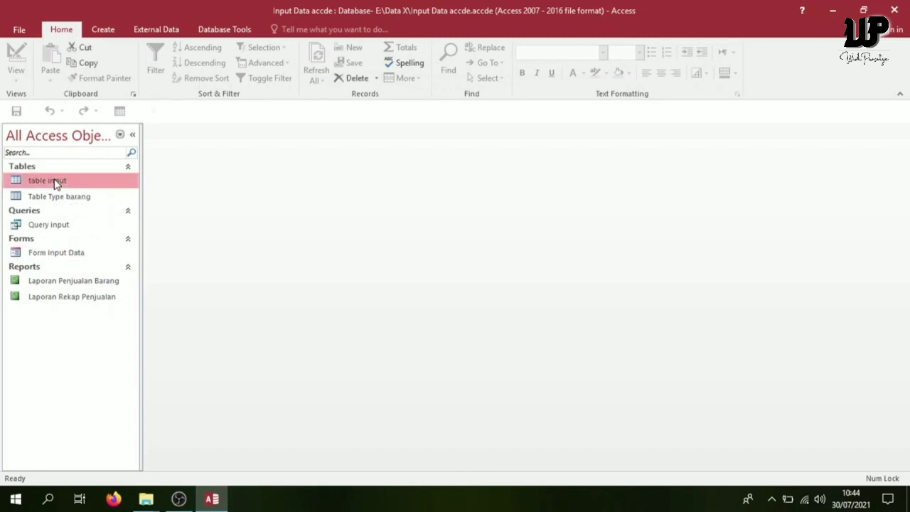
double_click(58, 256)
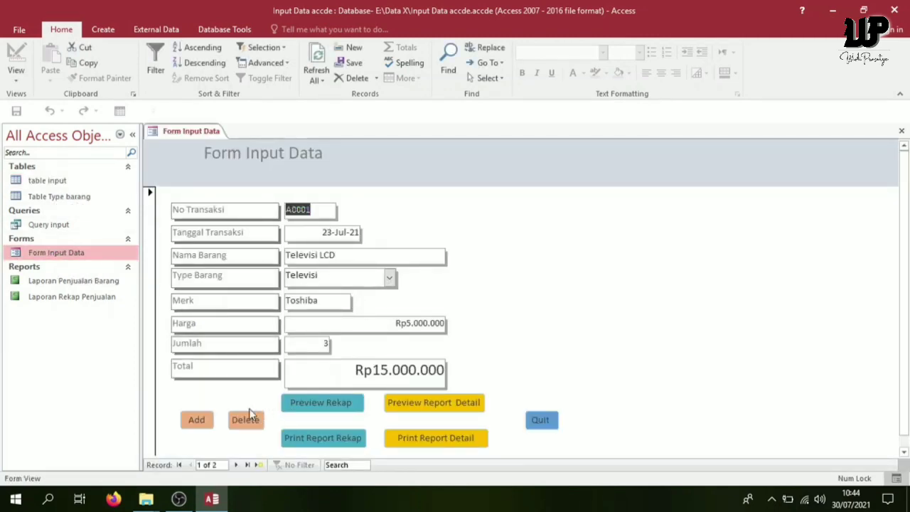
Add a record with a new transaction number, date 30 July 2021, item name LCD Projector and Type Barang Komputer.
click(198, 421)
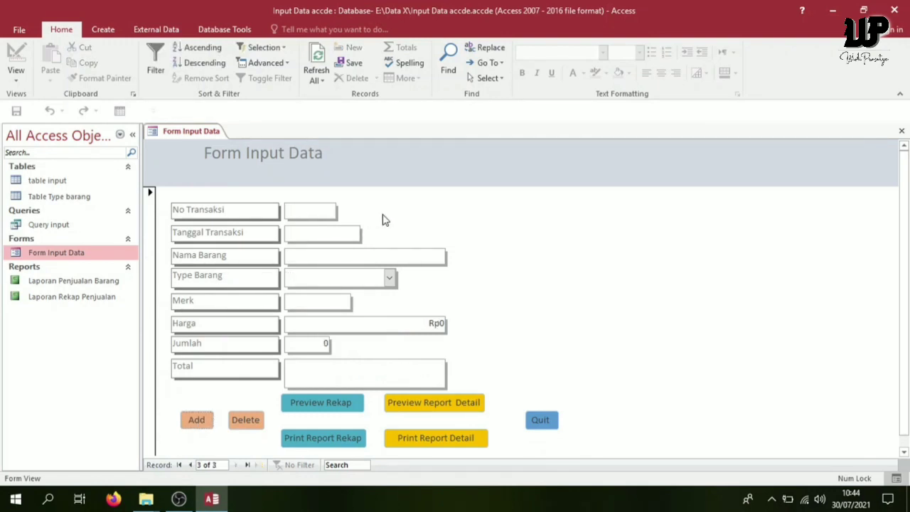
text(A0002)
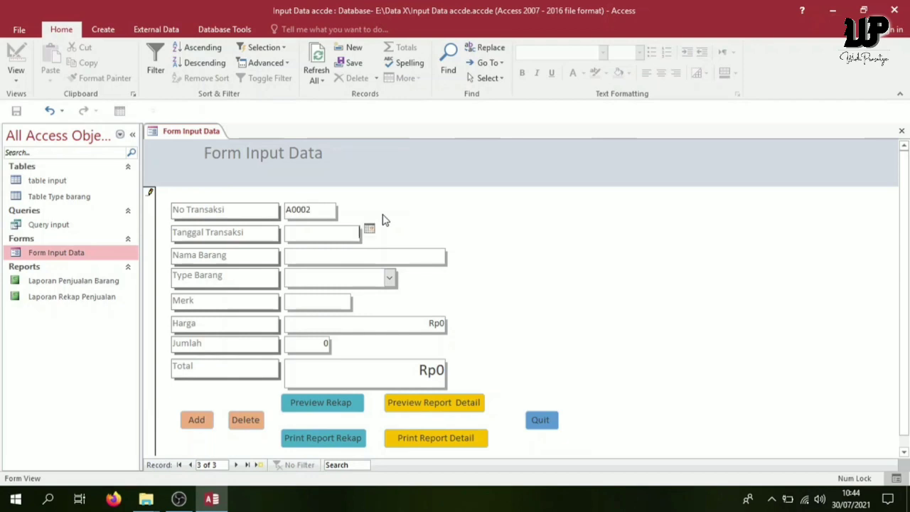
click(370, 229)
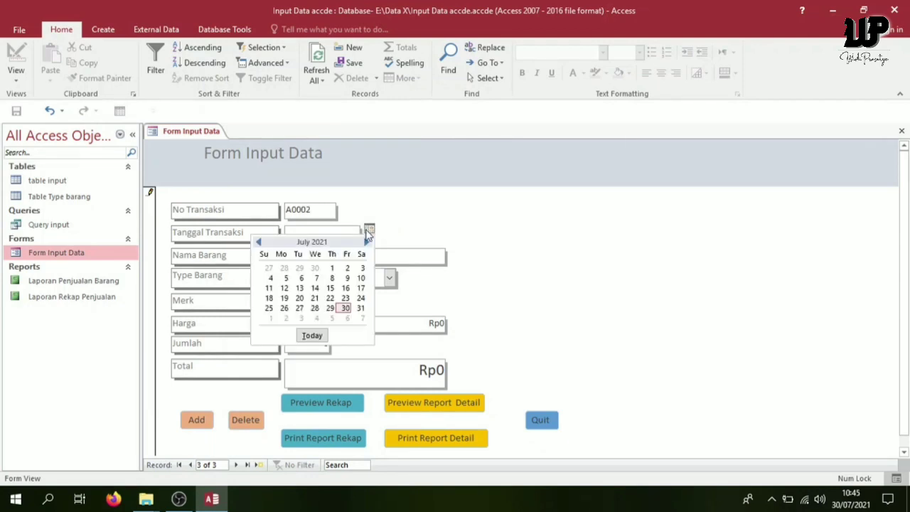
click(346, 308)
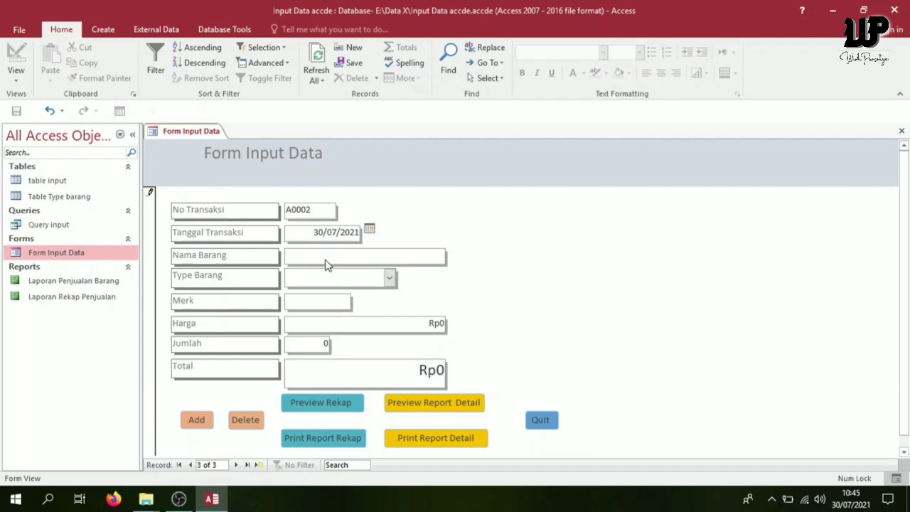
click(327, 258)
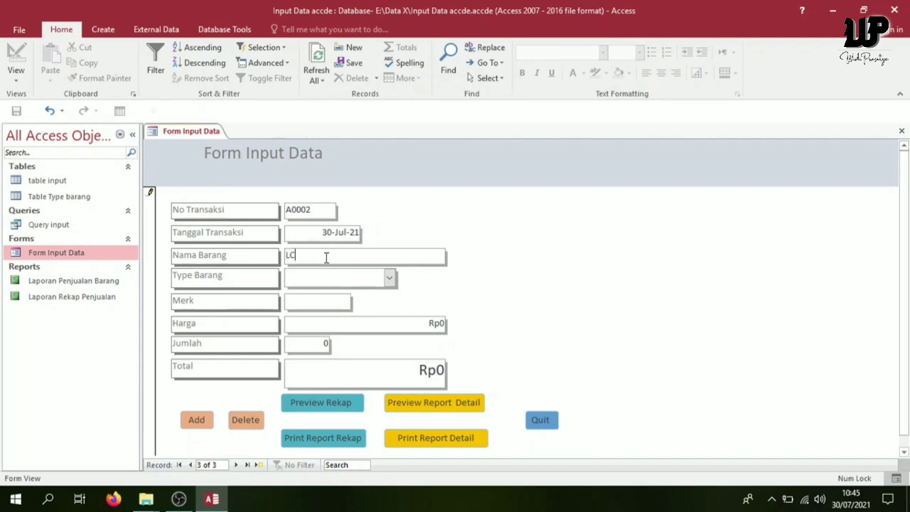
click(389, 278)
click(321, 334)
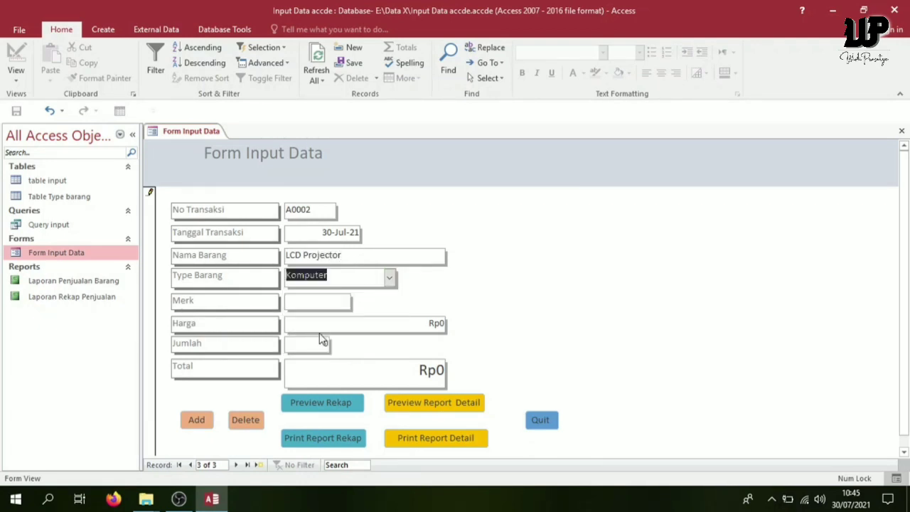
Complete the new record with Merk View Sonic, Harga 6.500.000 and Jumlah 5.
click(300, 304)
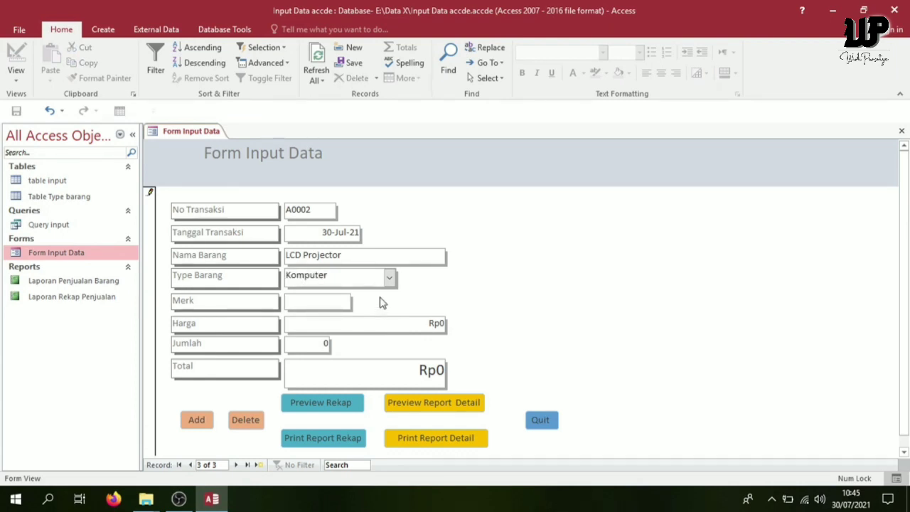
text(View Sonic)
key(Tab)
text(6)
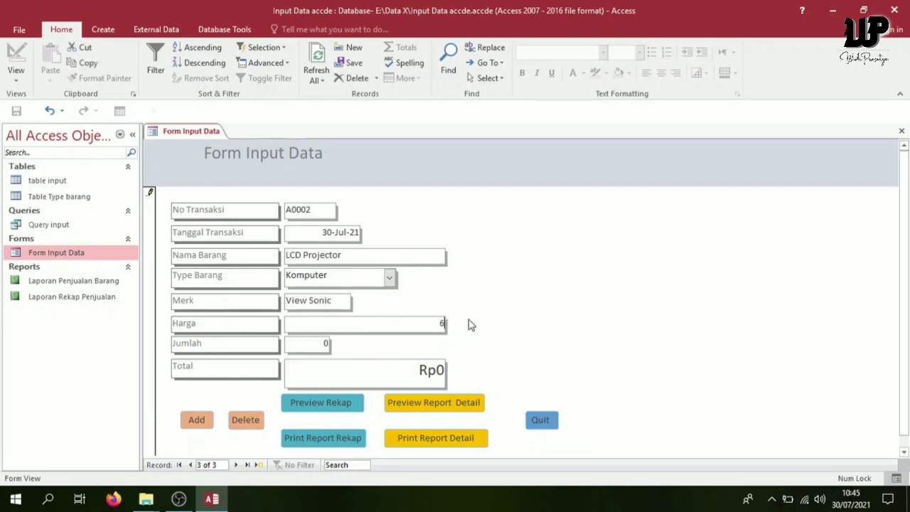
text(.500.000)
key(Tab)
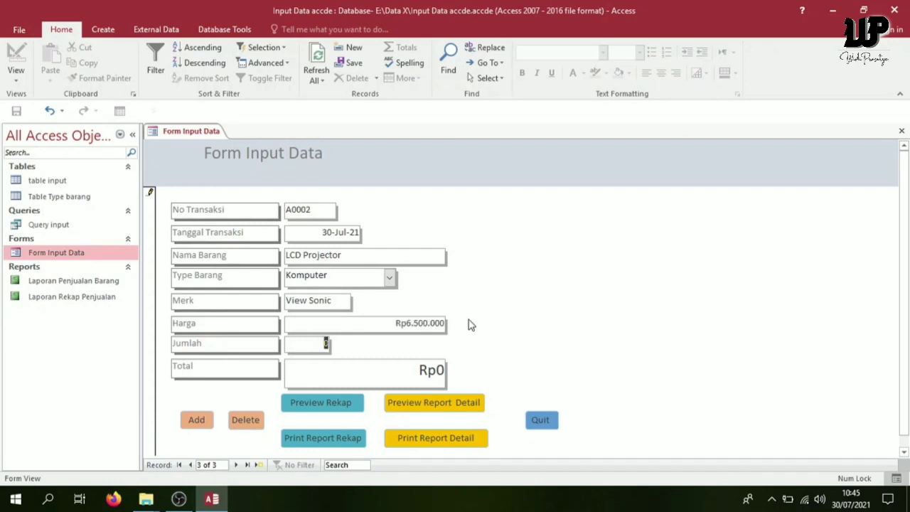
text(5)
key(Tab)
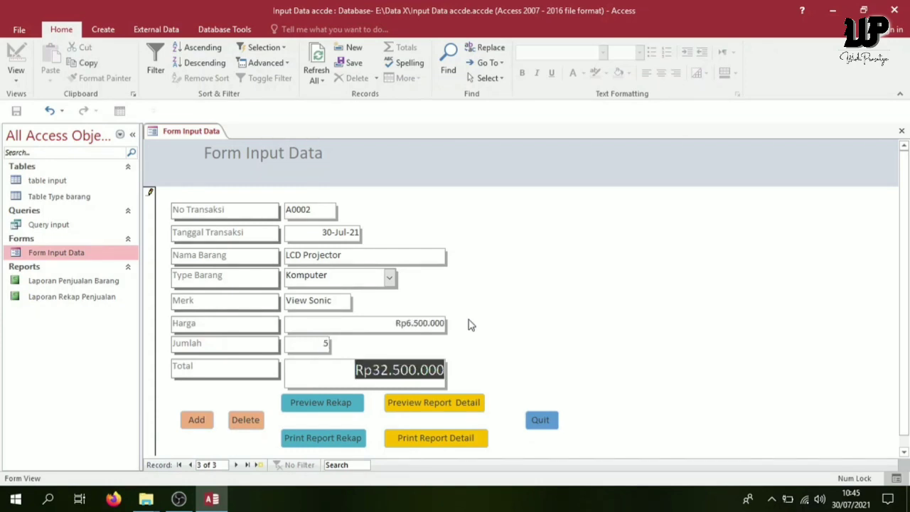
Check which save formats the ACCDE database offers, and close the database.
click(20, 30)
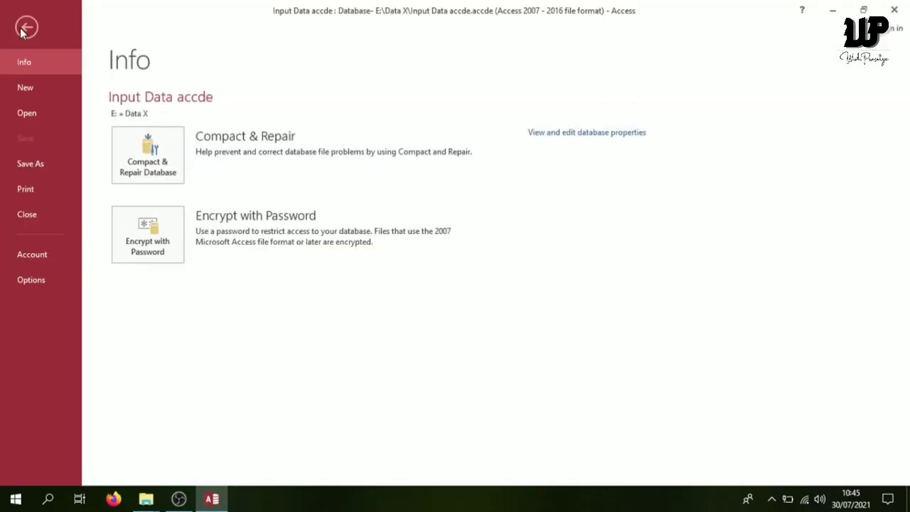
click(43, 163)
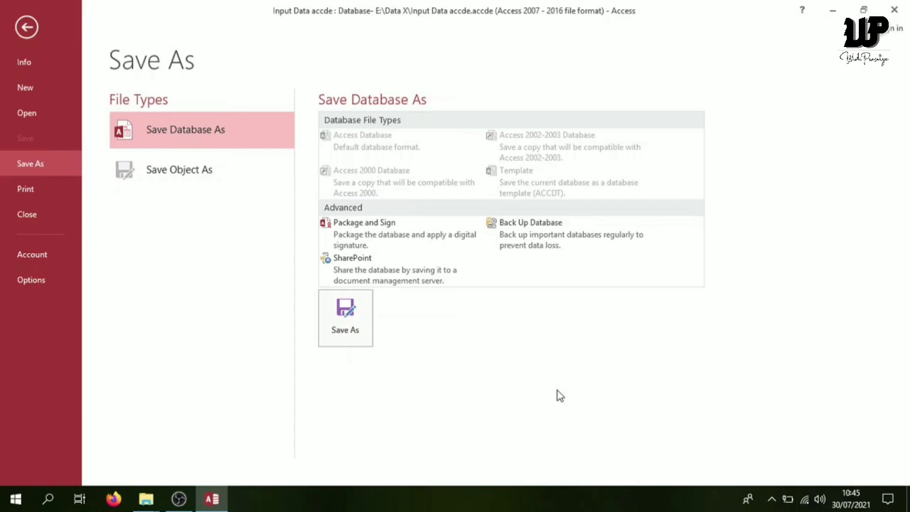
click(894, 10)
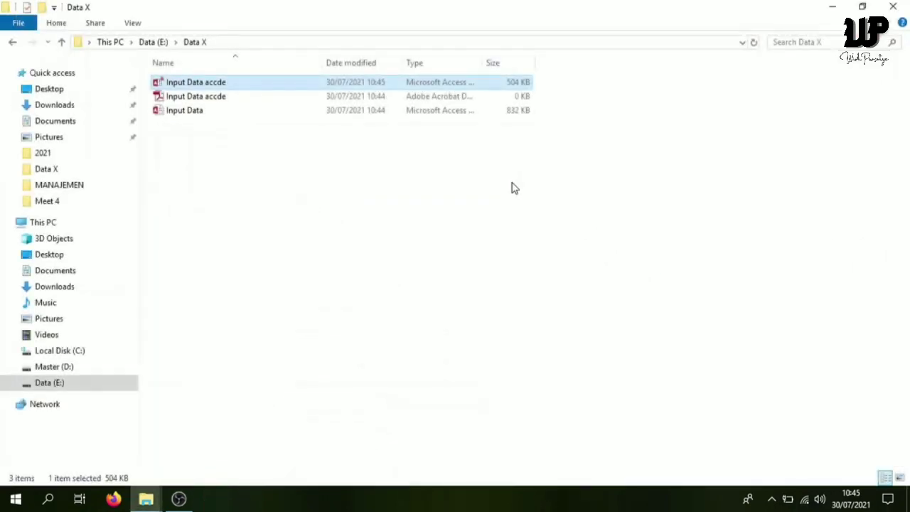
Reopen Input Data accde and browse the records in Form Input Data to check the LCD Projector entry.
double_click(204, 88)
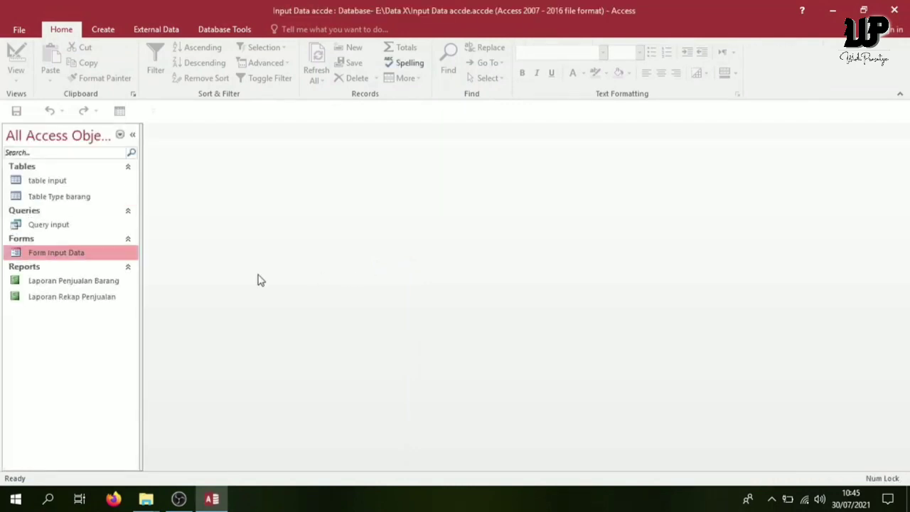
double_click(76, 253)
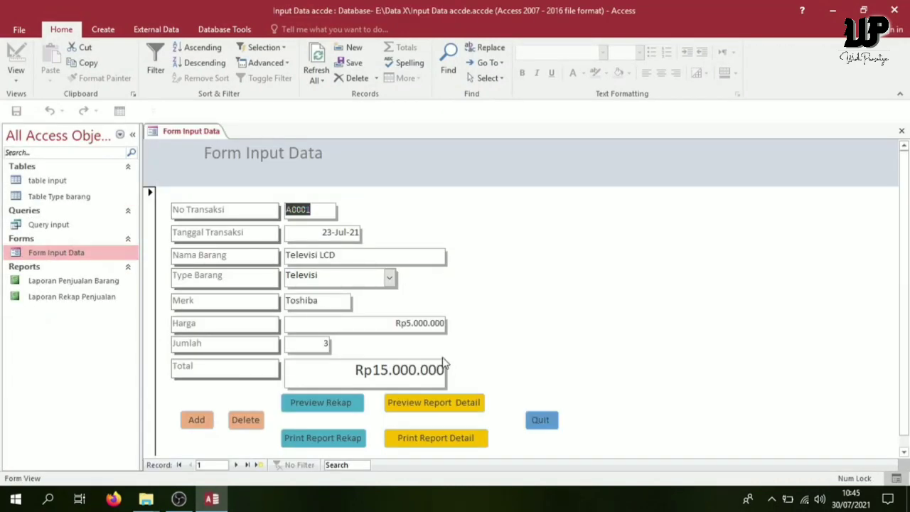
click(236, 465)
click(236, 465)
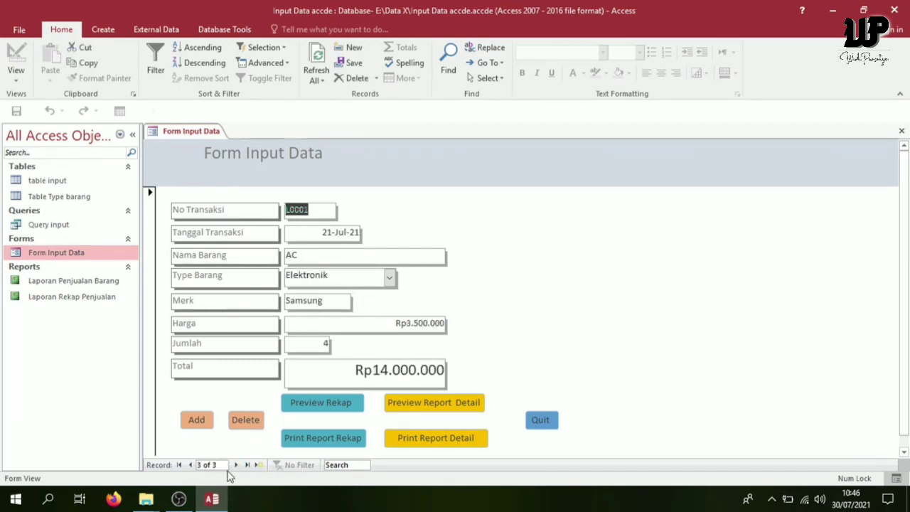
click(190, 465)
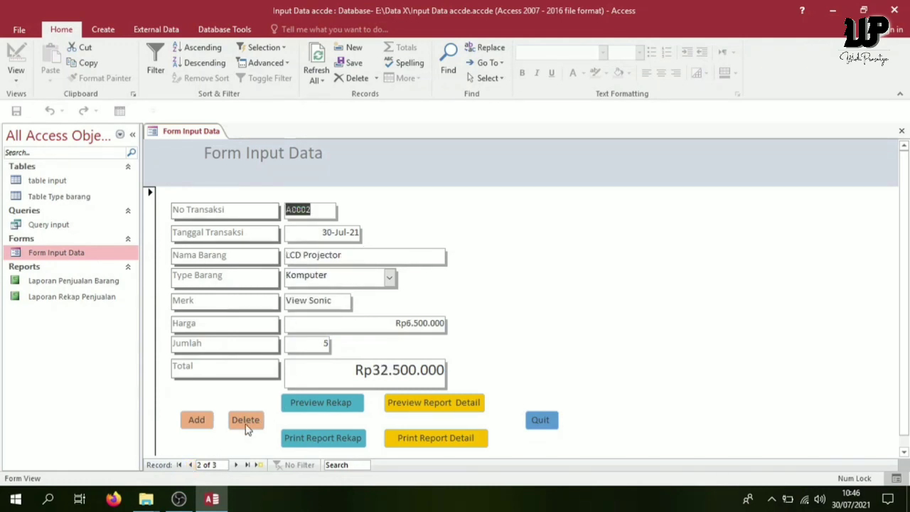
click(190, 465)
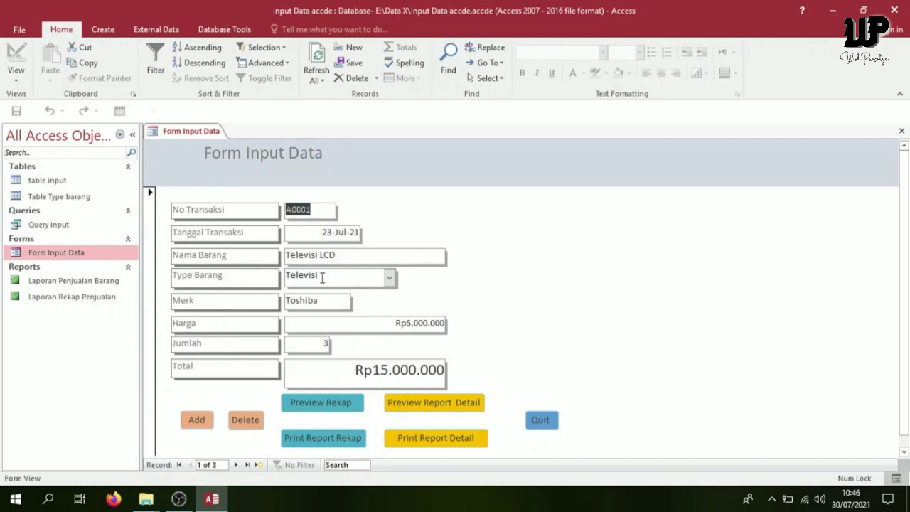